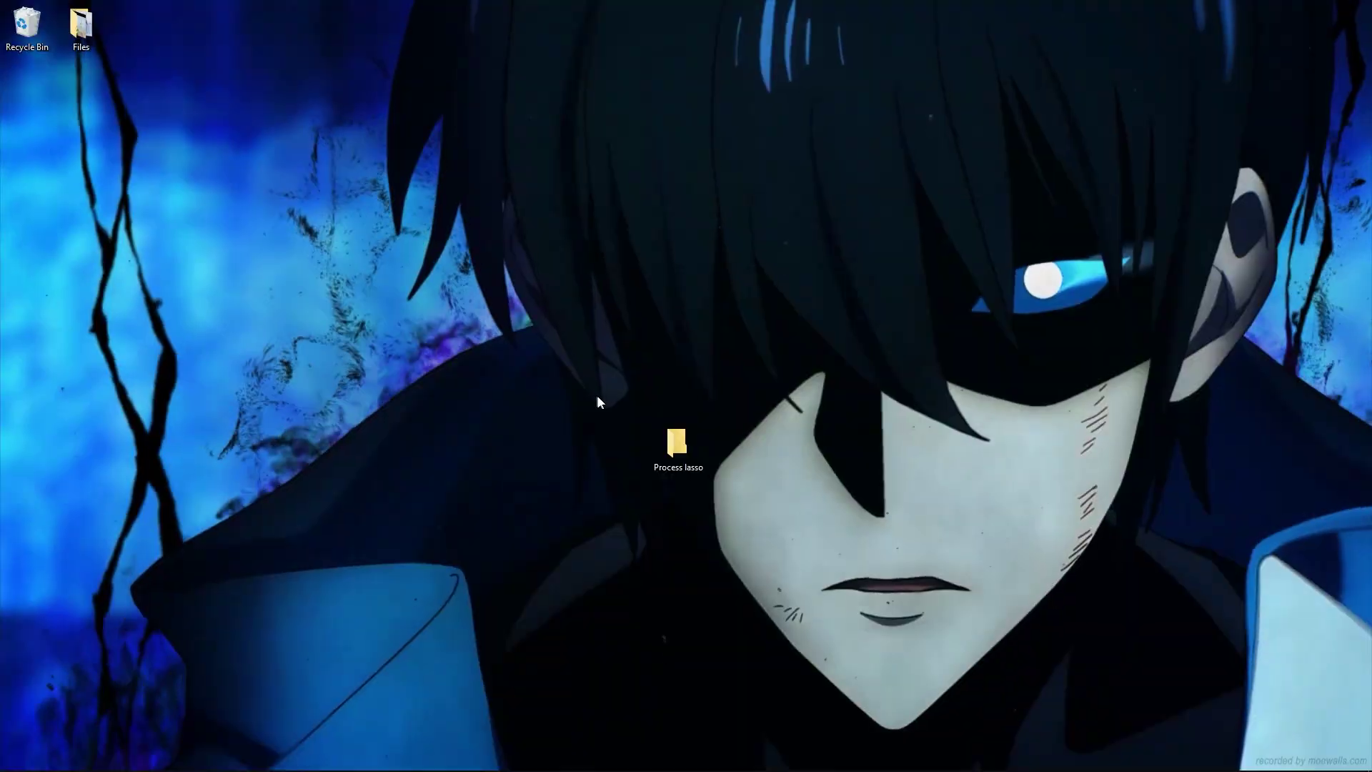
- Open the Process lasso folder and install Process Lasso from processlassosetup64.exe in English
left_click_drag(575, 375, 699, 473)
double_click(679, 449)
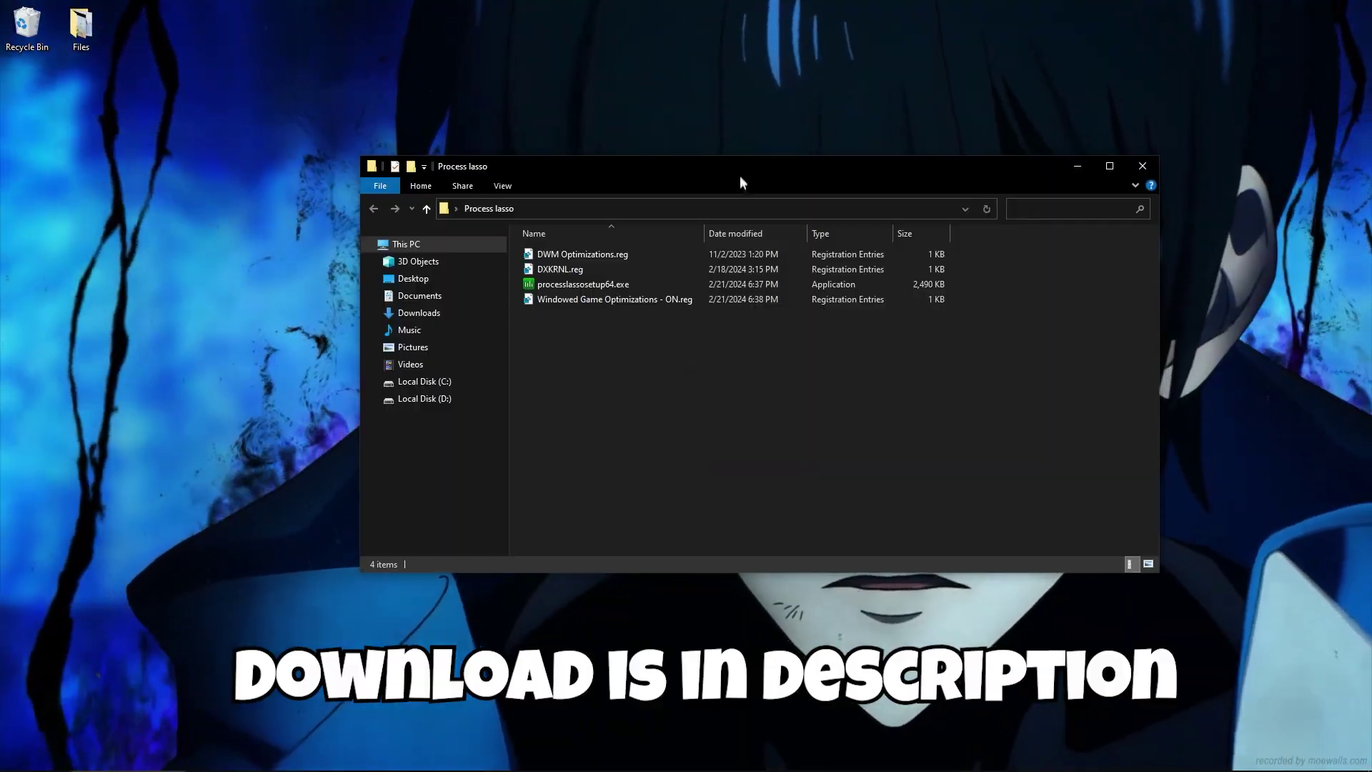
mouse_move(740, 174)
left_mouse_down()
mouse_move(824, 184)
mouse_move(701, 153)
mouse_move(699, 262)
left_mouse_up()
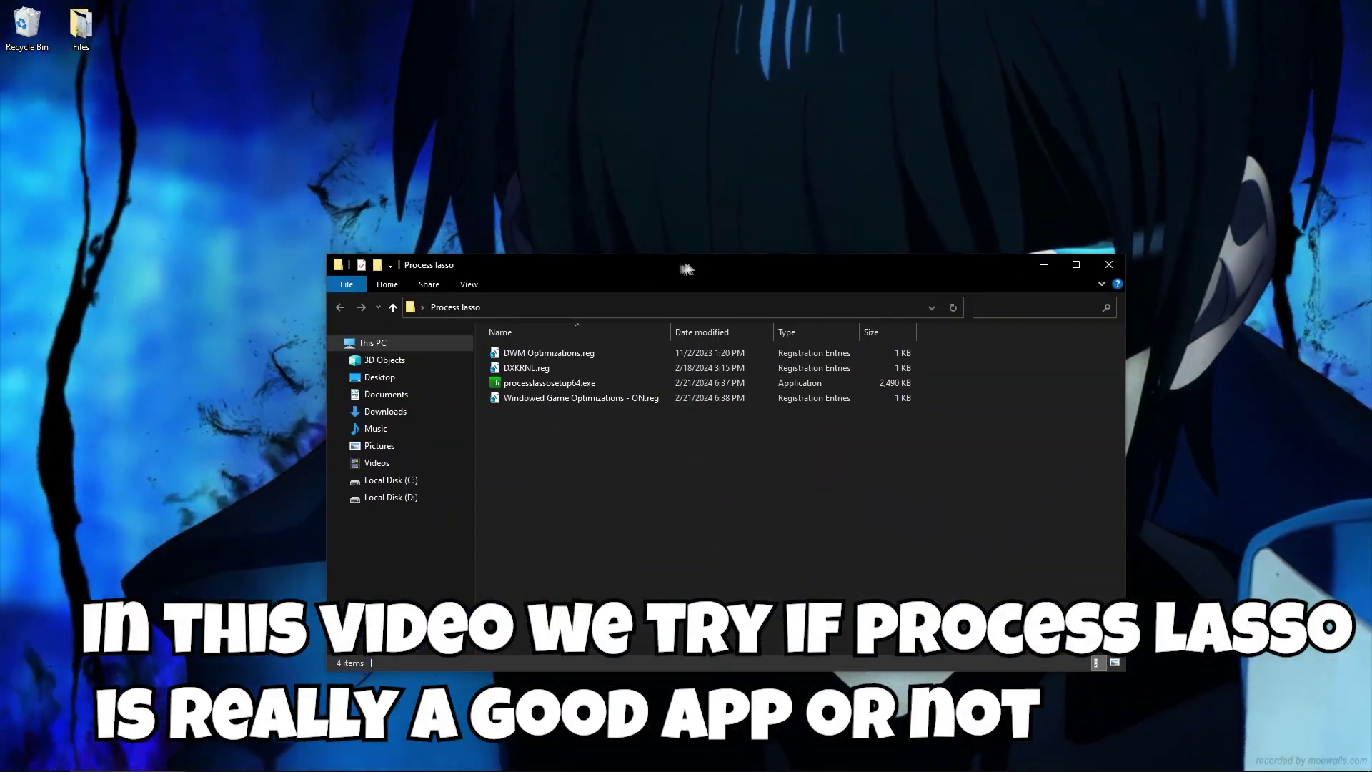
double_click(549, 383)
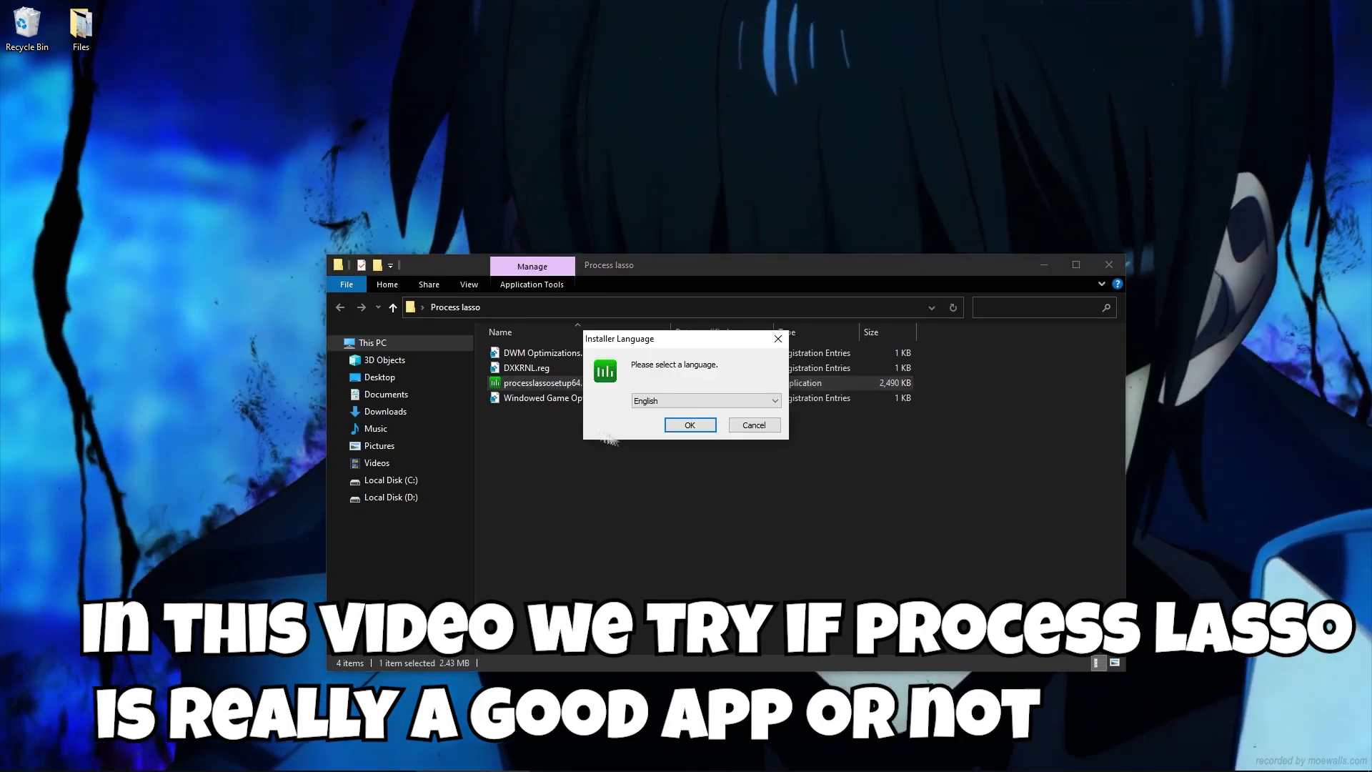
key("Return")
left_click(764, 506)
left_click(763, 506)
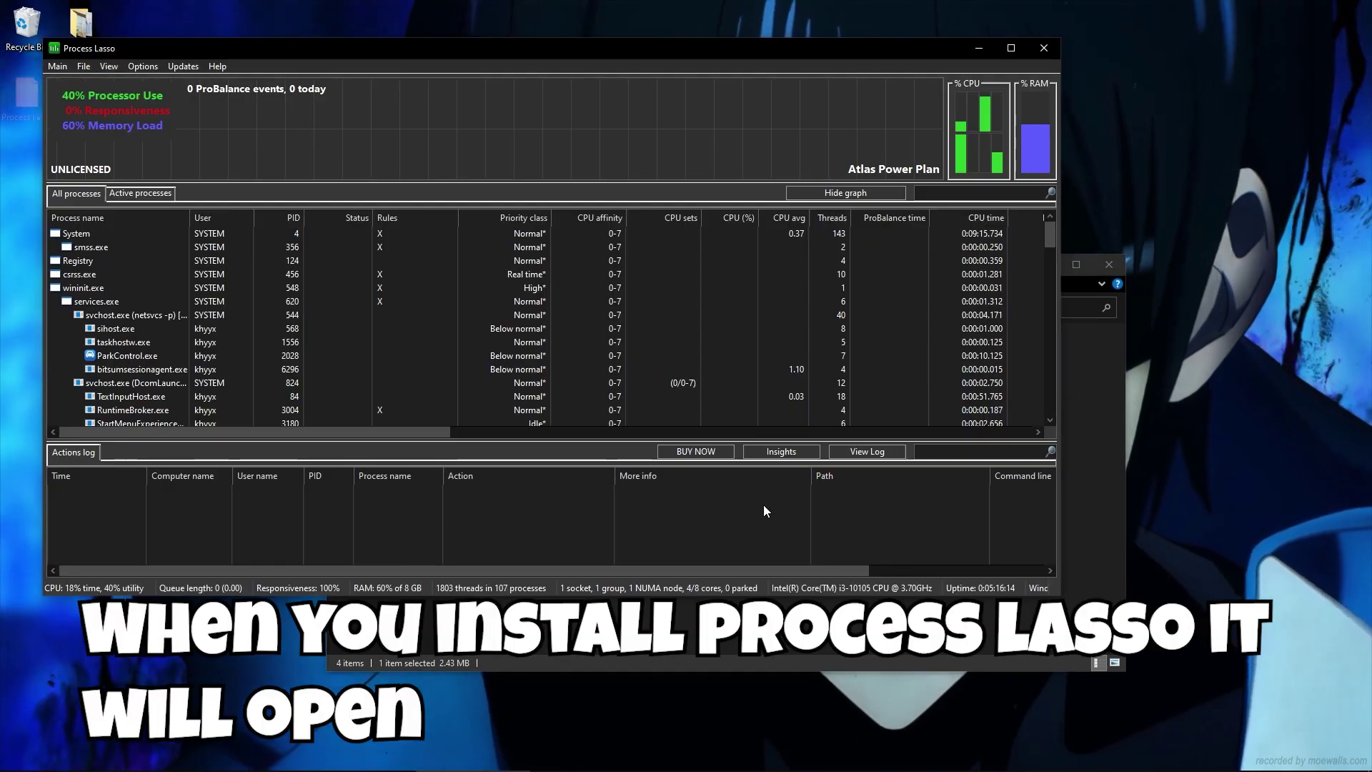
- Centre the Process Lasso window and list active processes sorted by Process name
left_click(1092, 374)
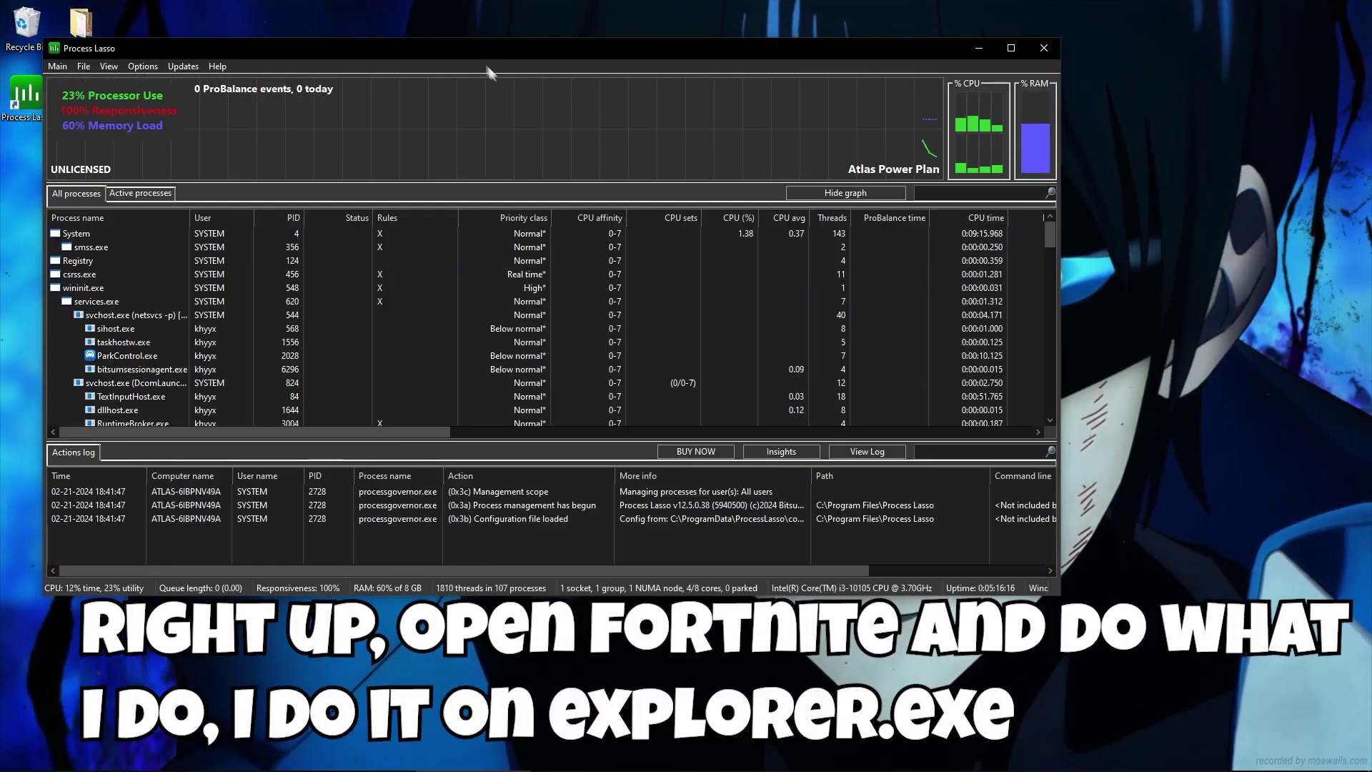
mouse_move(475, 54)
left_mouse_down()
mouse_move(607, 70)
mouse_move(709, 156)
left_mouse_up()
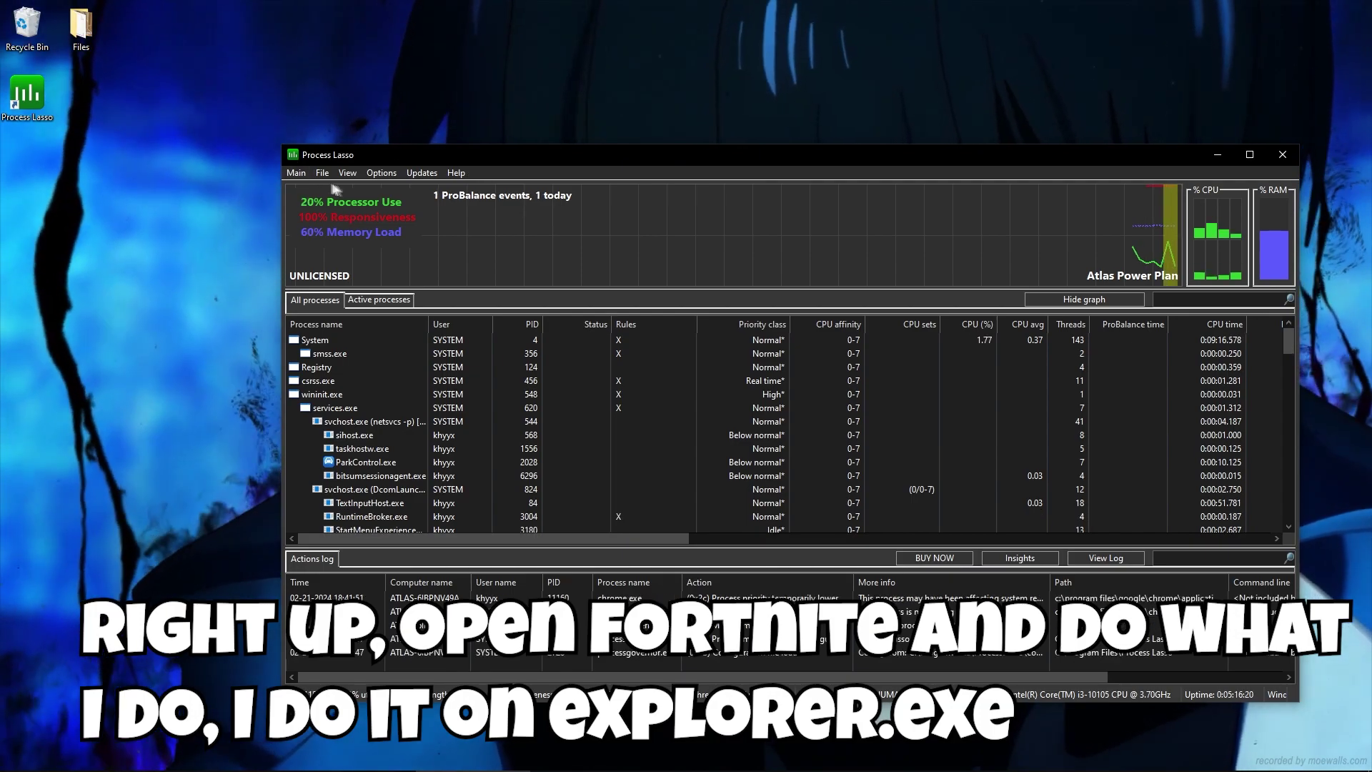
left_click(361, 301)
left_click(315, 299)
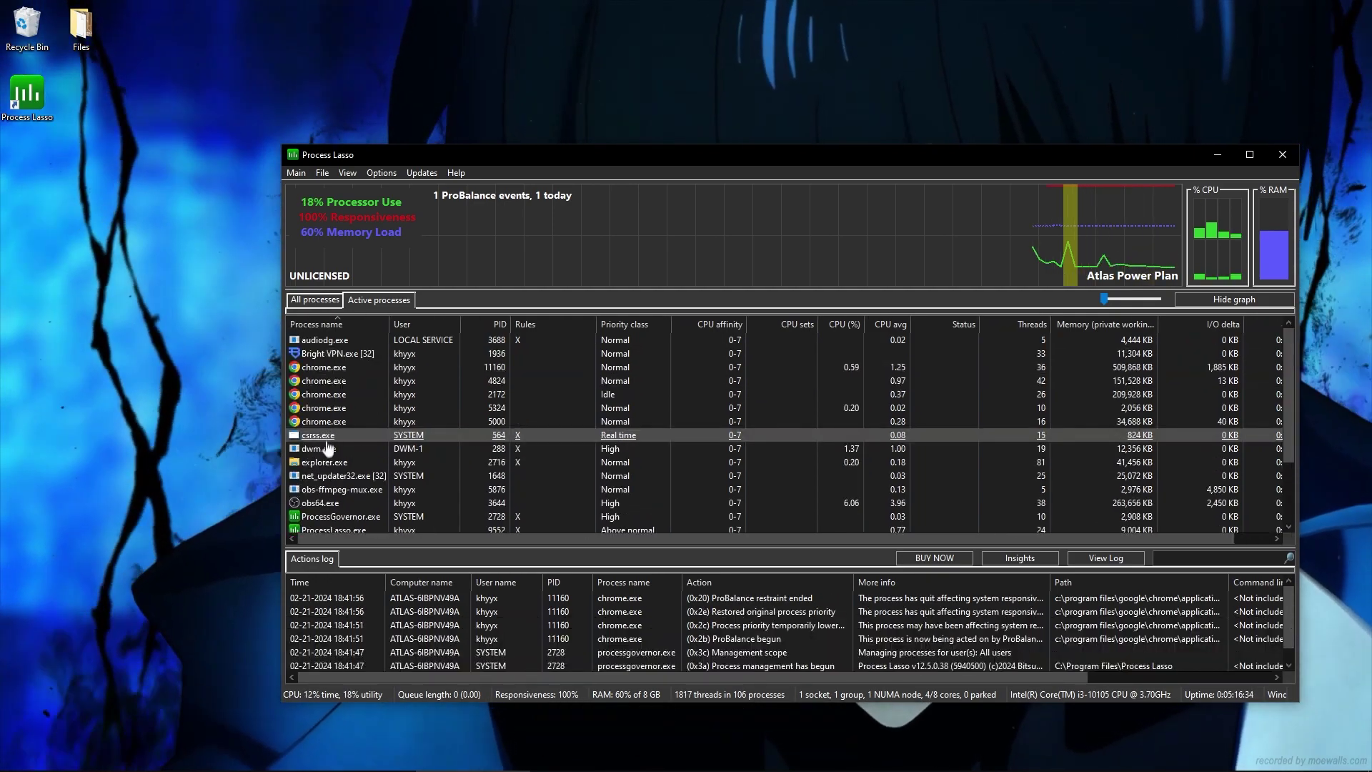
- Add an always-High CPU priority rule for explorer.exe, accepting the special-process warning
right_click(315, 463)
left_click(323, 448)
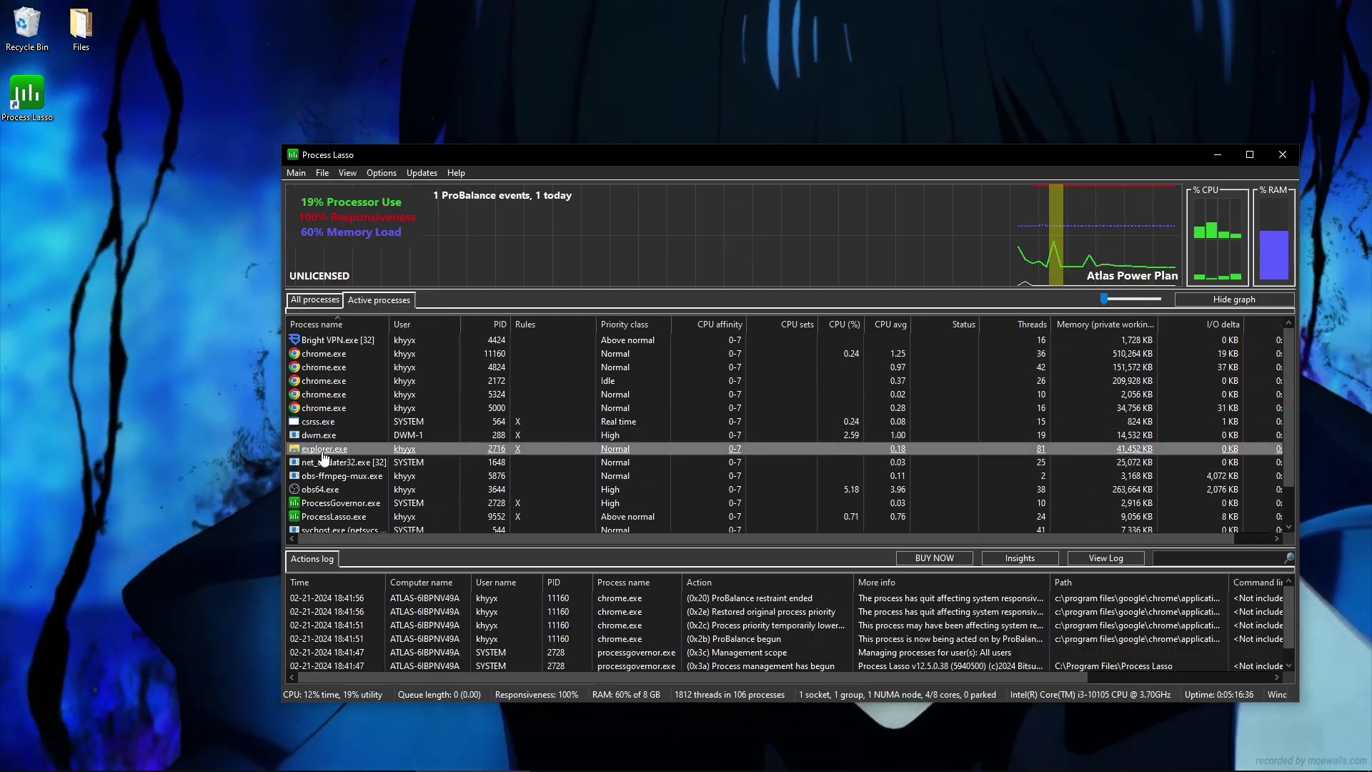
right_click(323, 448)
mouse_move(374, 57)
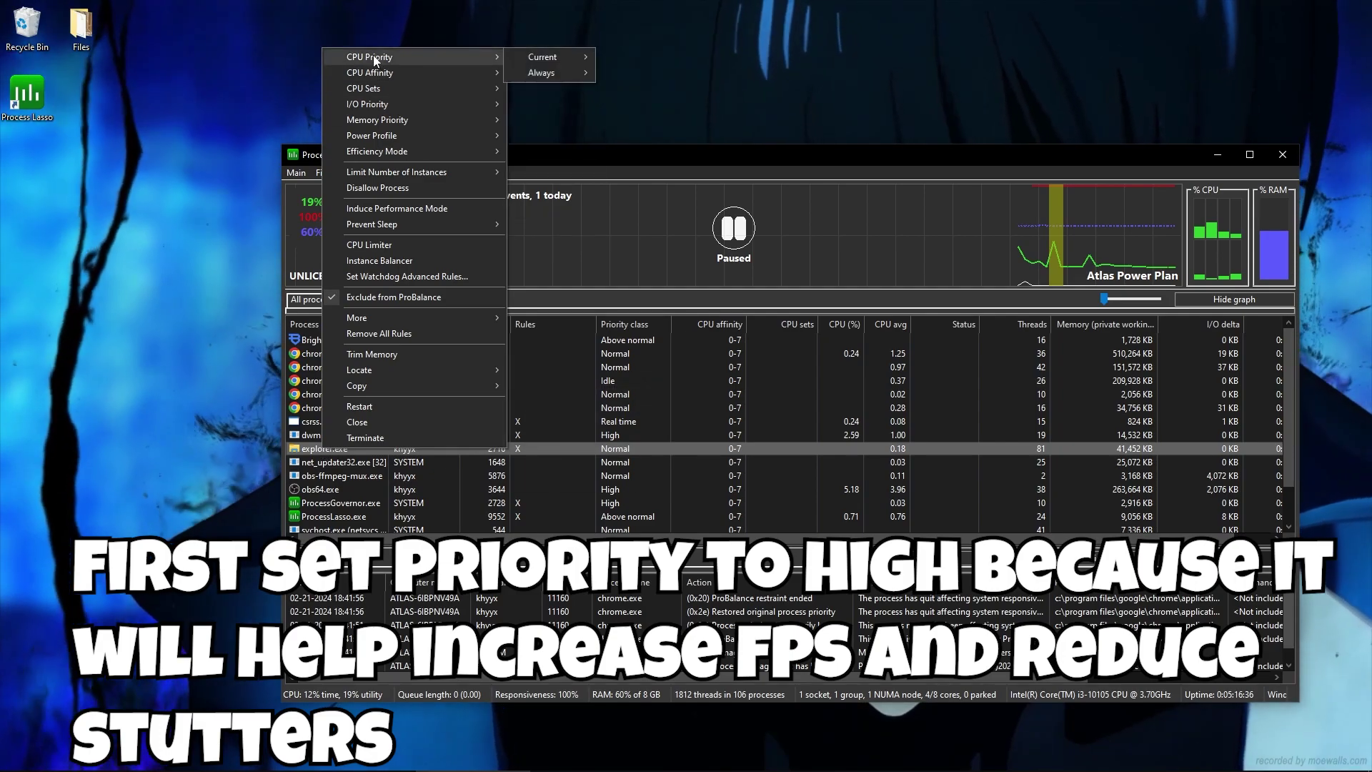
mouse_move(556, 72)
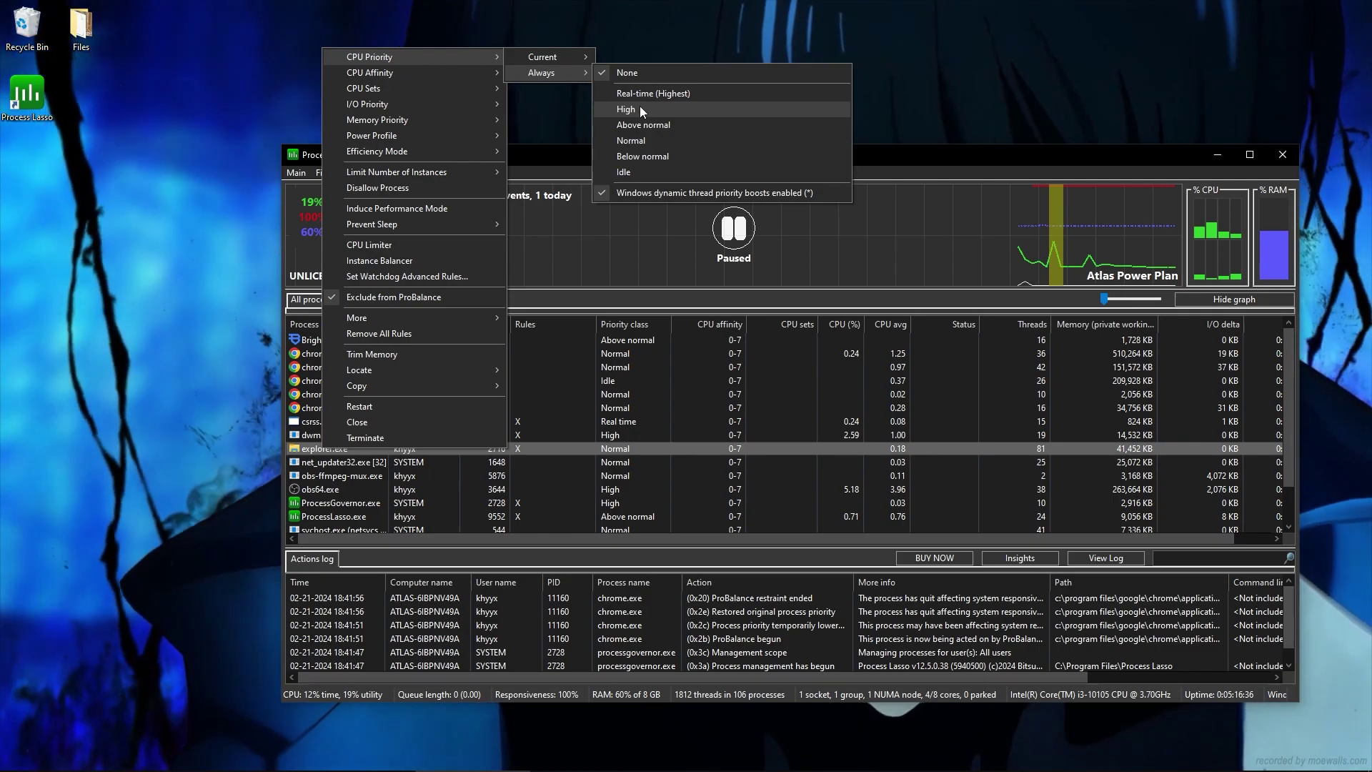
left_click(641, 108)
left_click(917, 453)
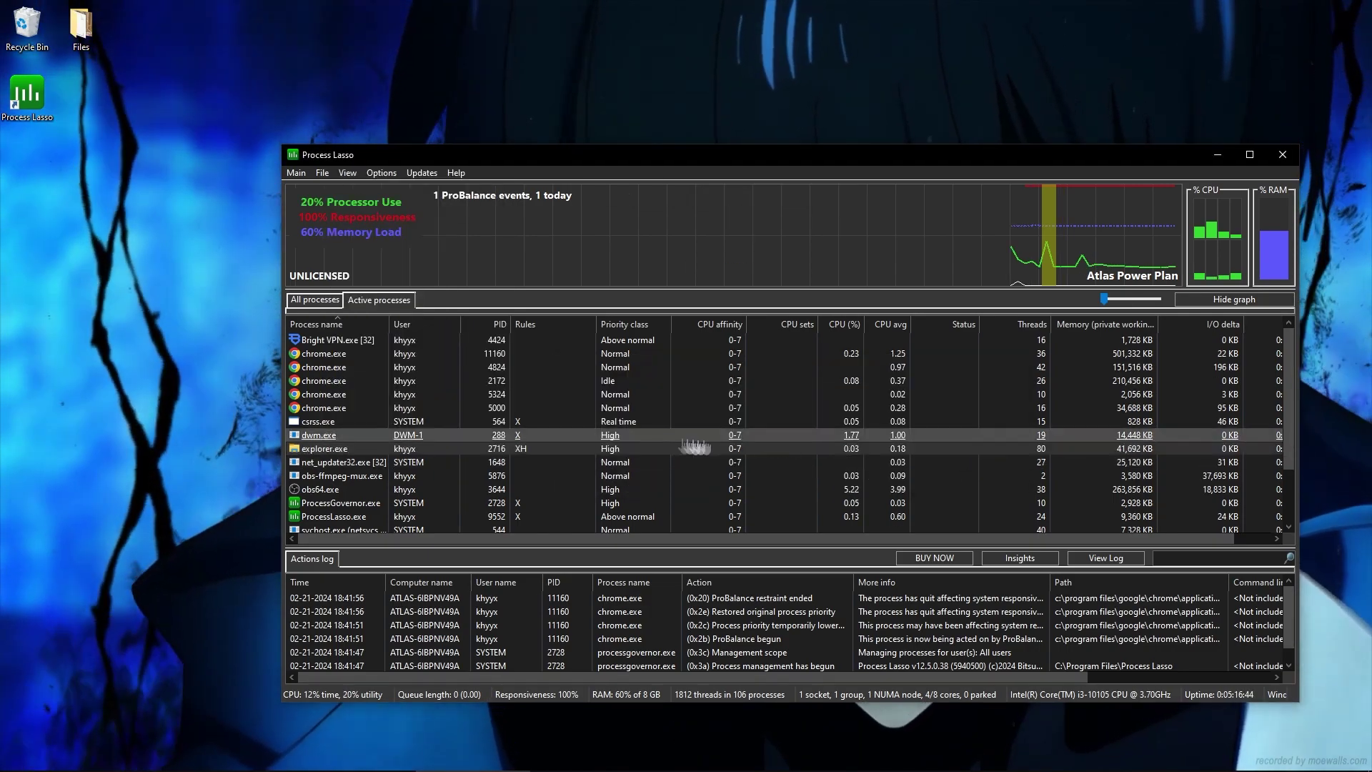
- Restrict explorer.exe's CPU affinity to all Node 0 cores, CPU 0 through 7
right_click(341, 455)
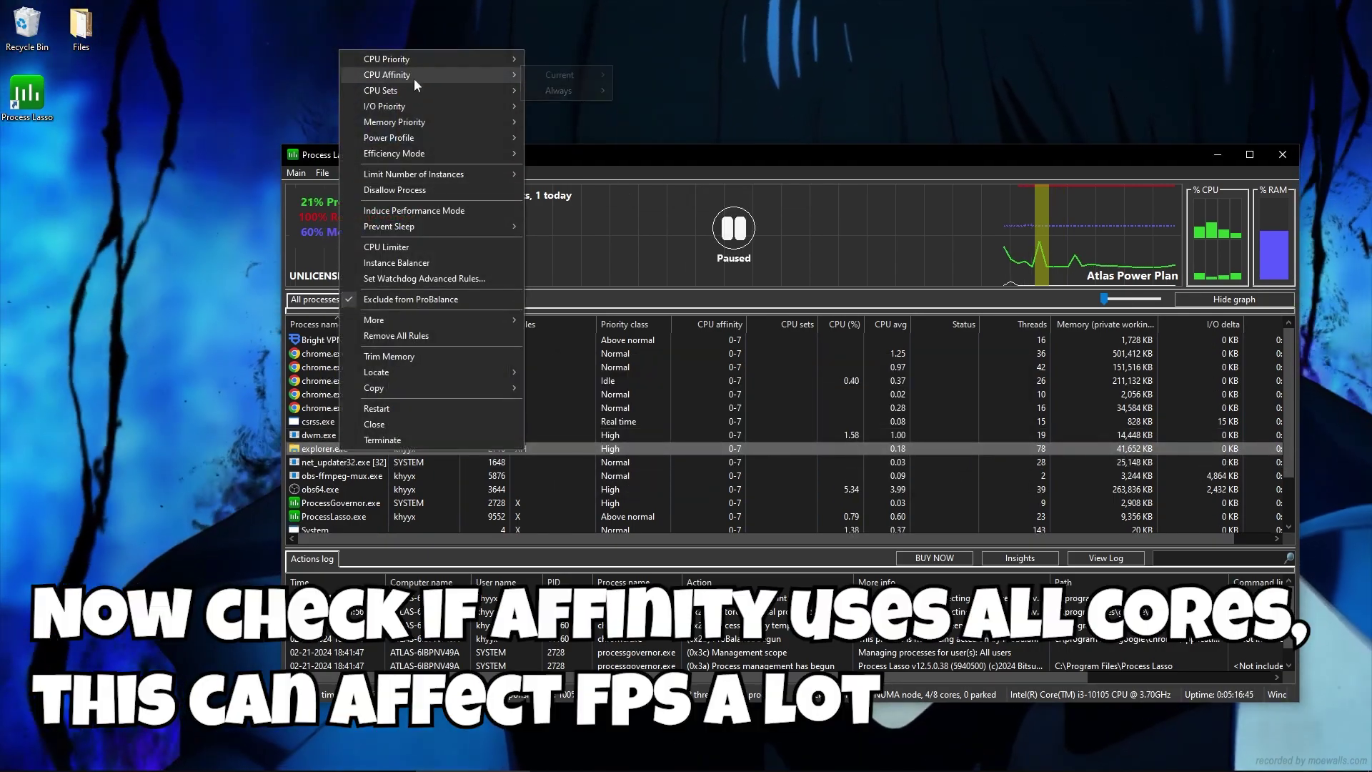
mouse_move(429, 74)
mouse_move(560, 81)
left_click(629, 88)
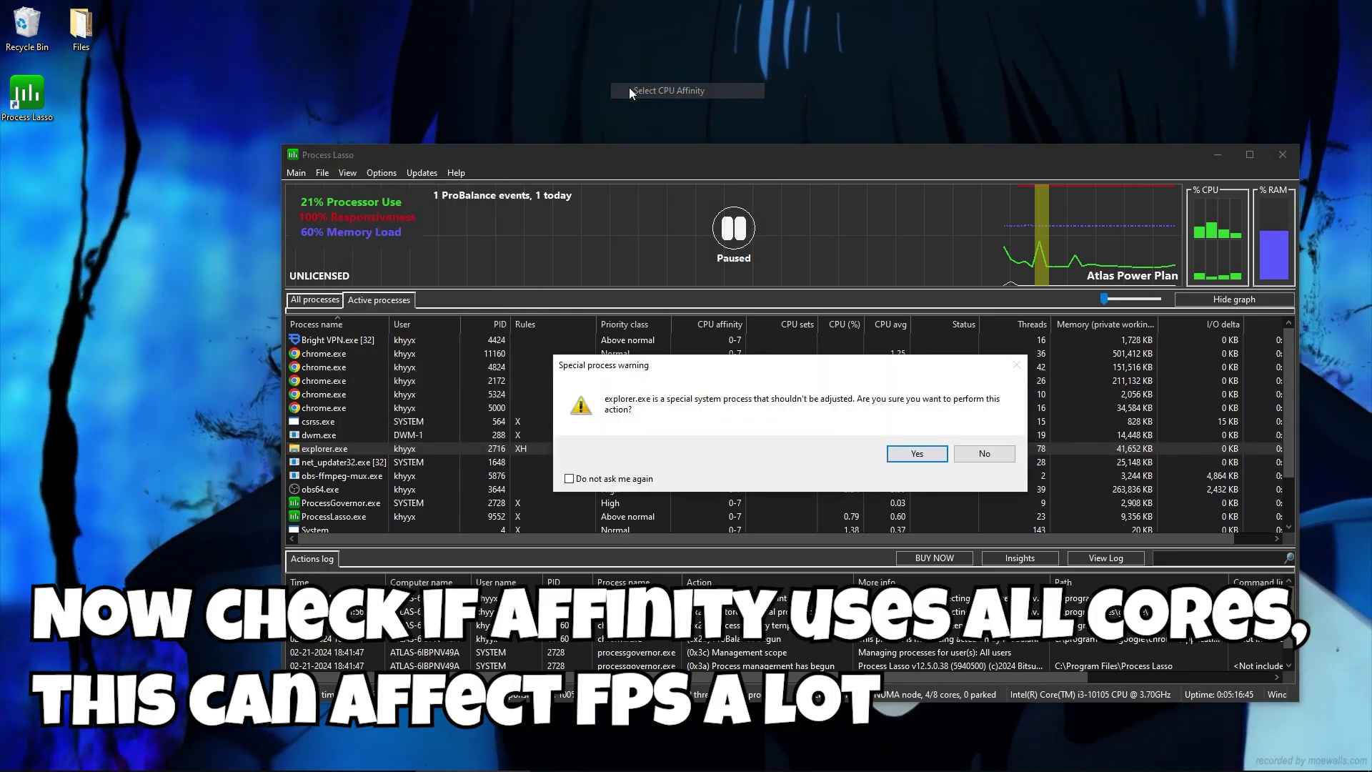
left_click(917, 453)
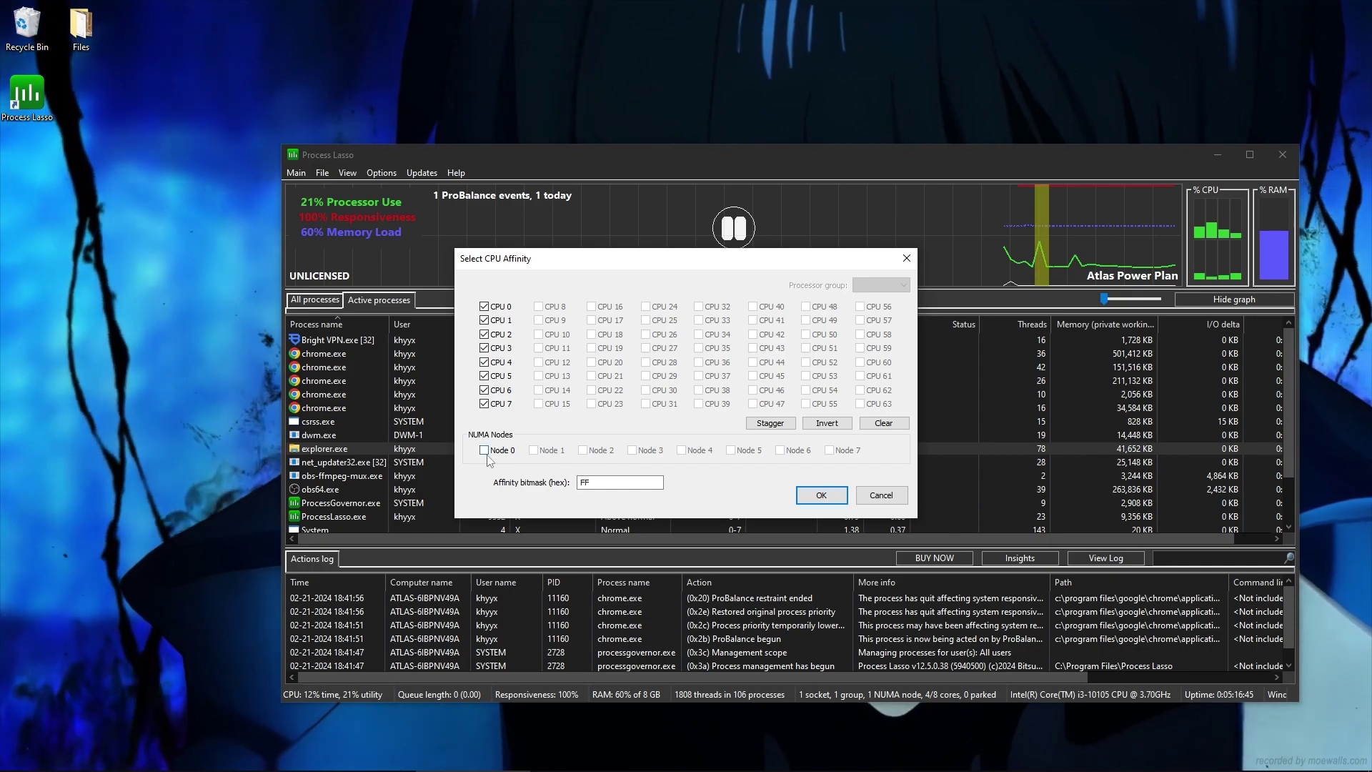
left_click(486, 452)
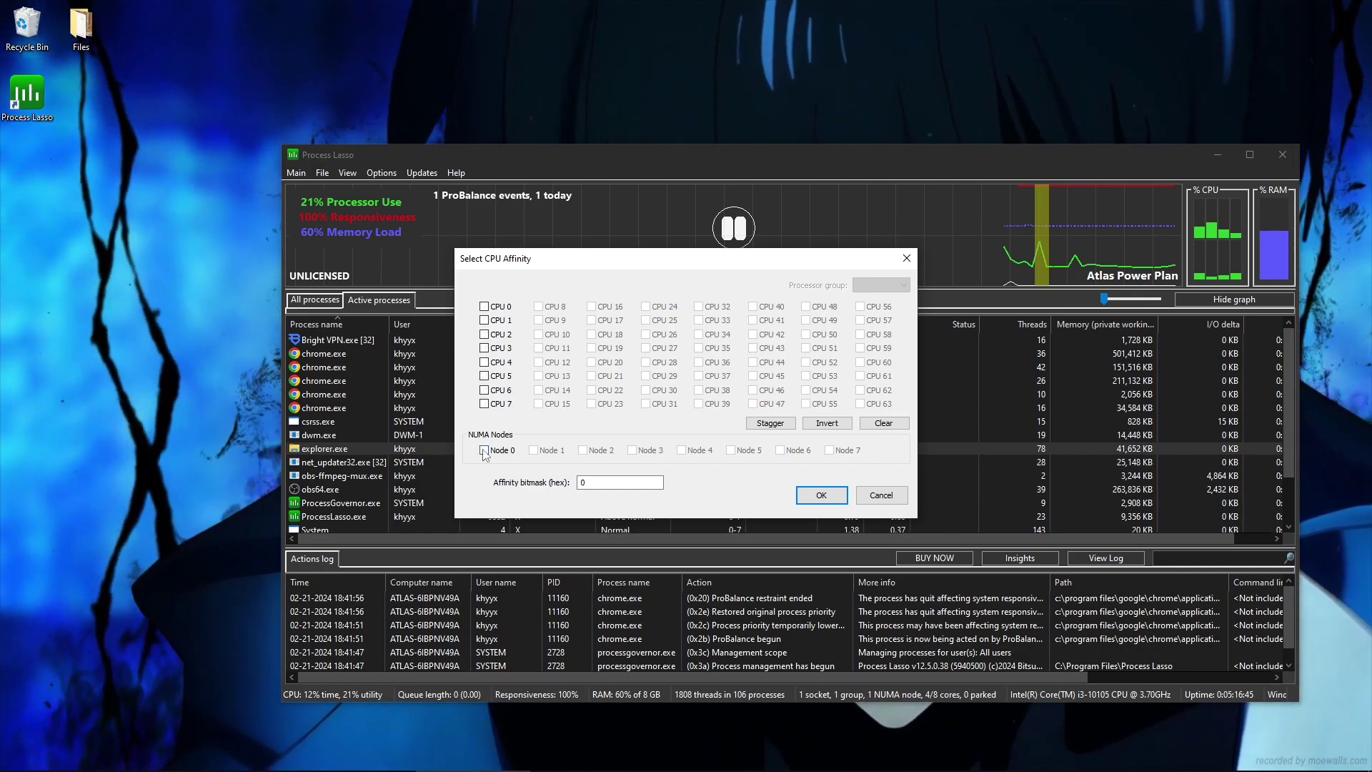
left_click(822, 495)
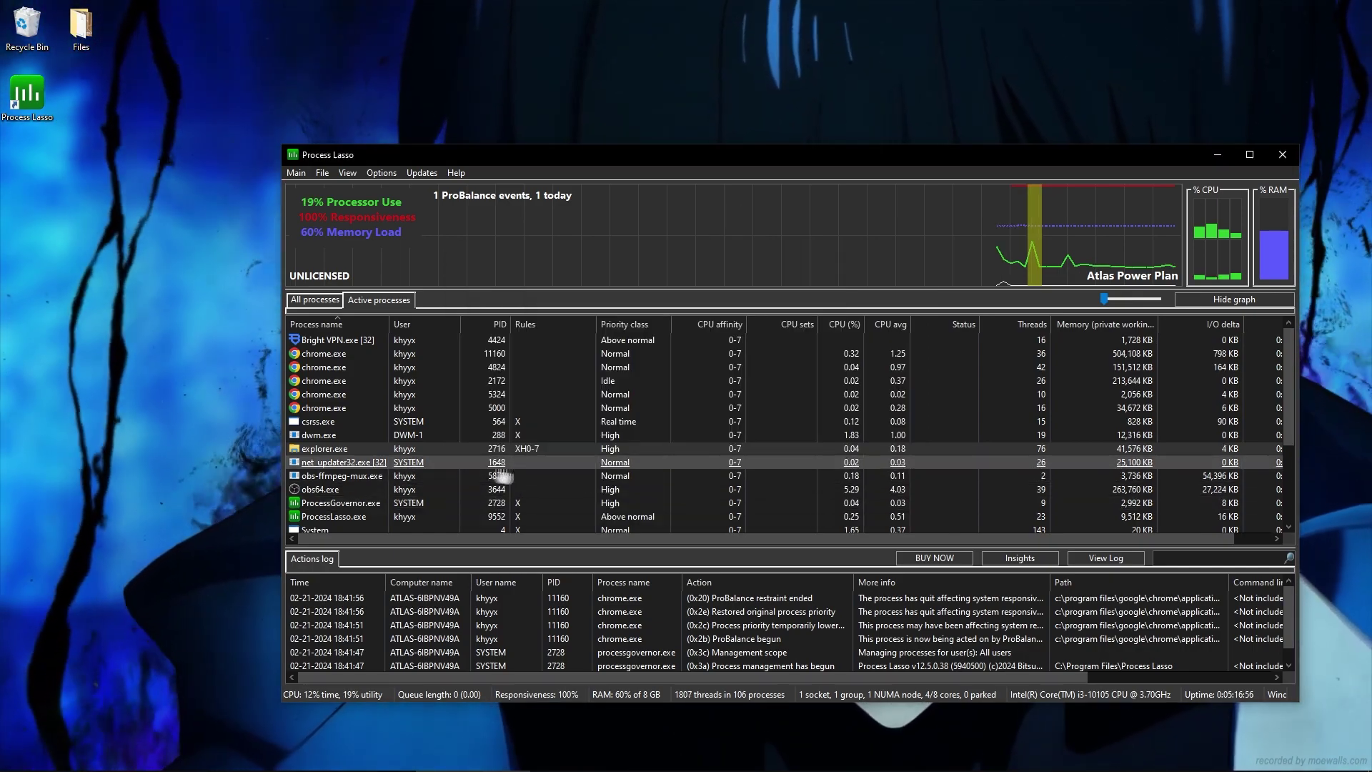
- Set explorer.exe's I/O priority to Always High
right_click(365, 448)
mouse_move(398, 104)
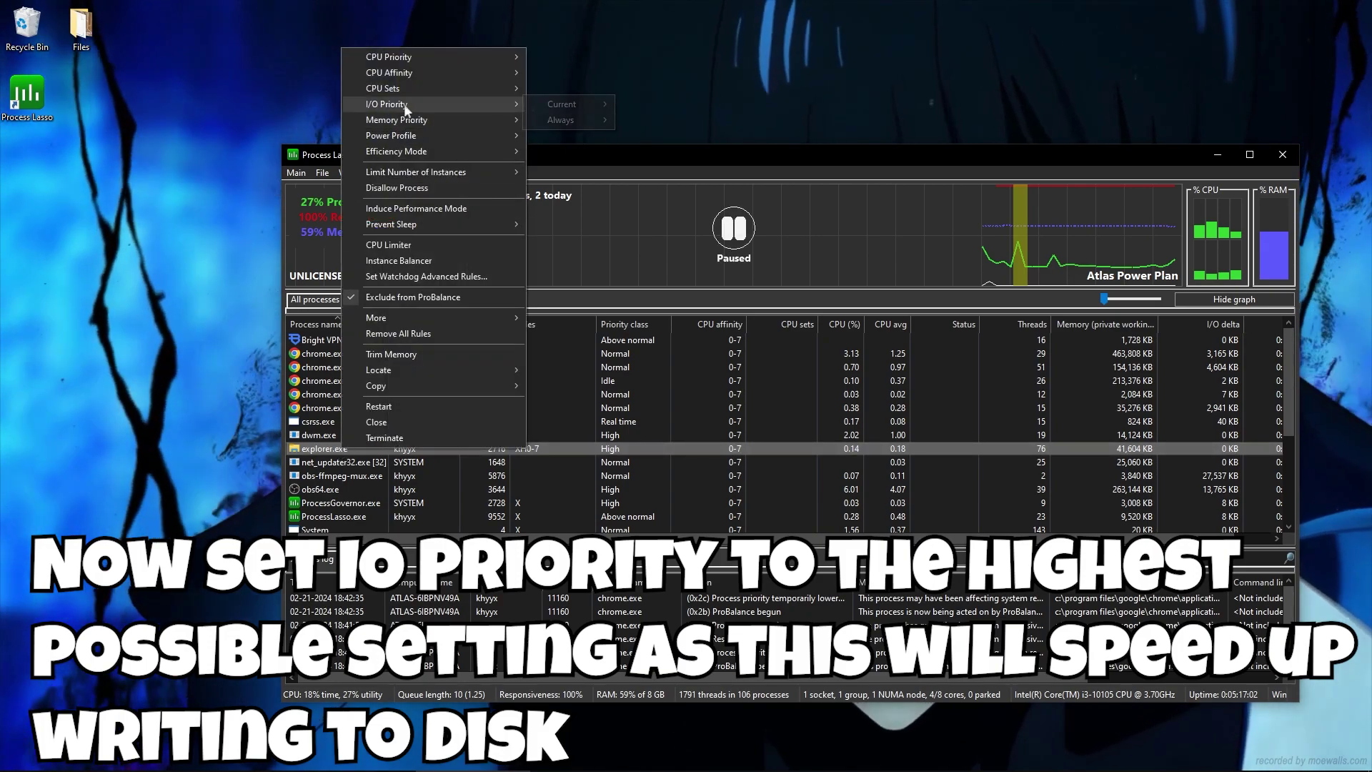
mouse_move(581, 106)
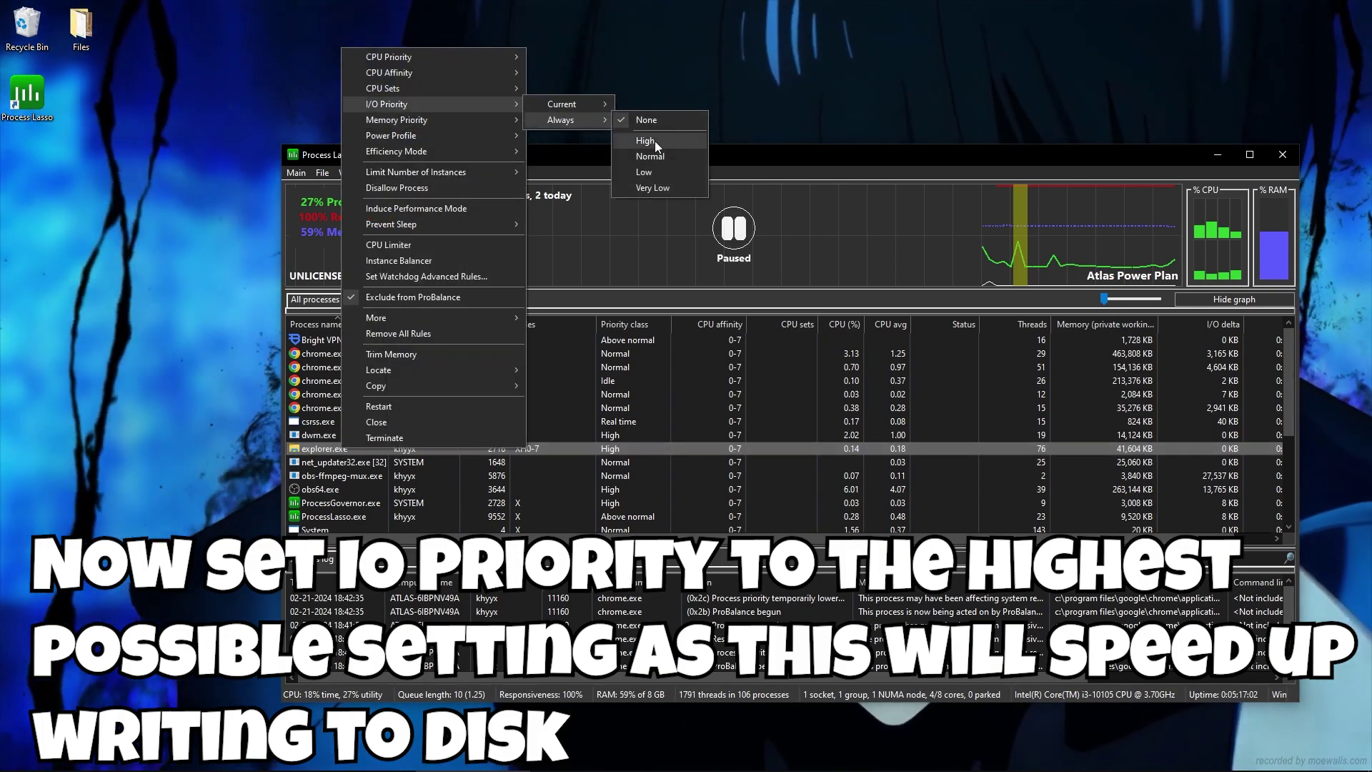
left_click(654, 140)
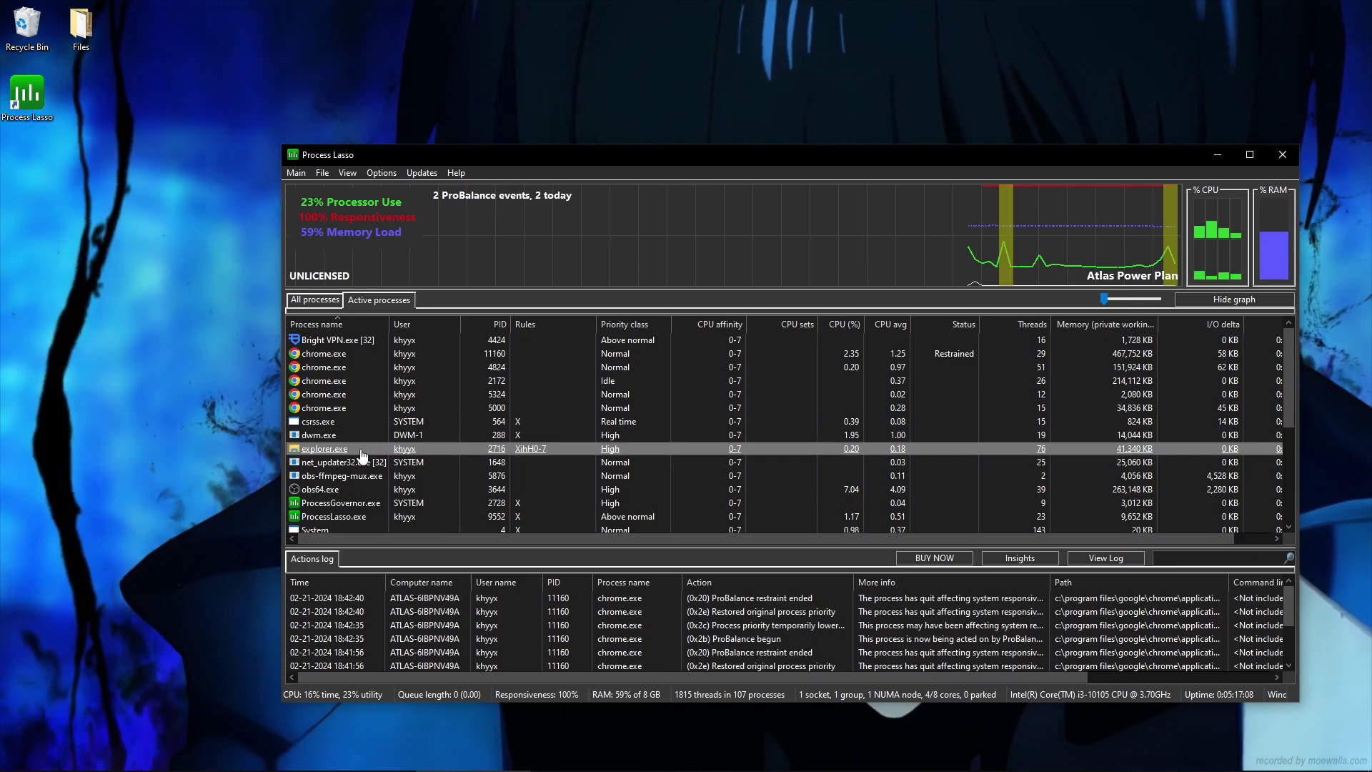
- Set explorer.exe's memory priority to Always Normal
right_click(358, 449)
mouse_move(438, 121)
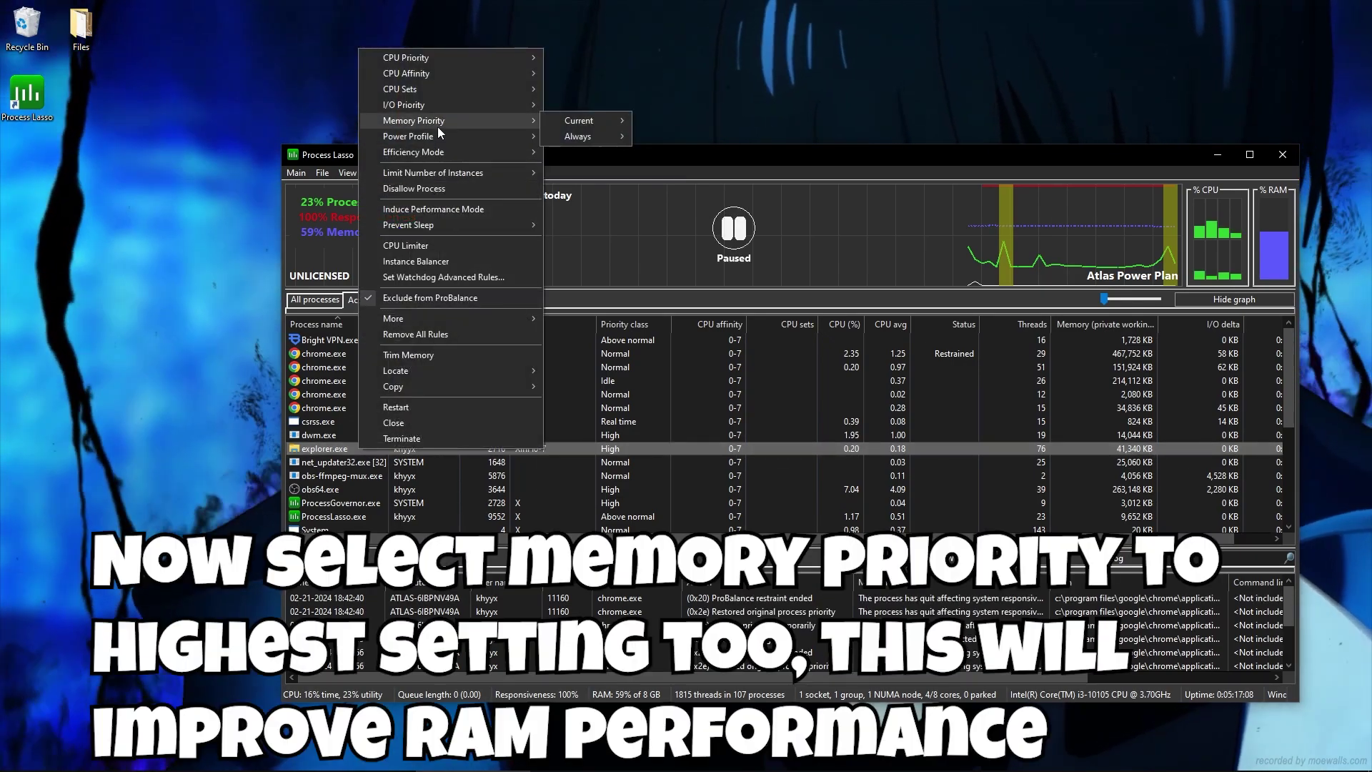
mouse_move(590, 122)
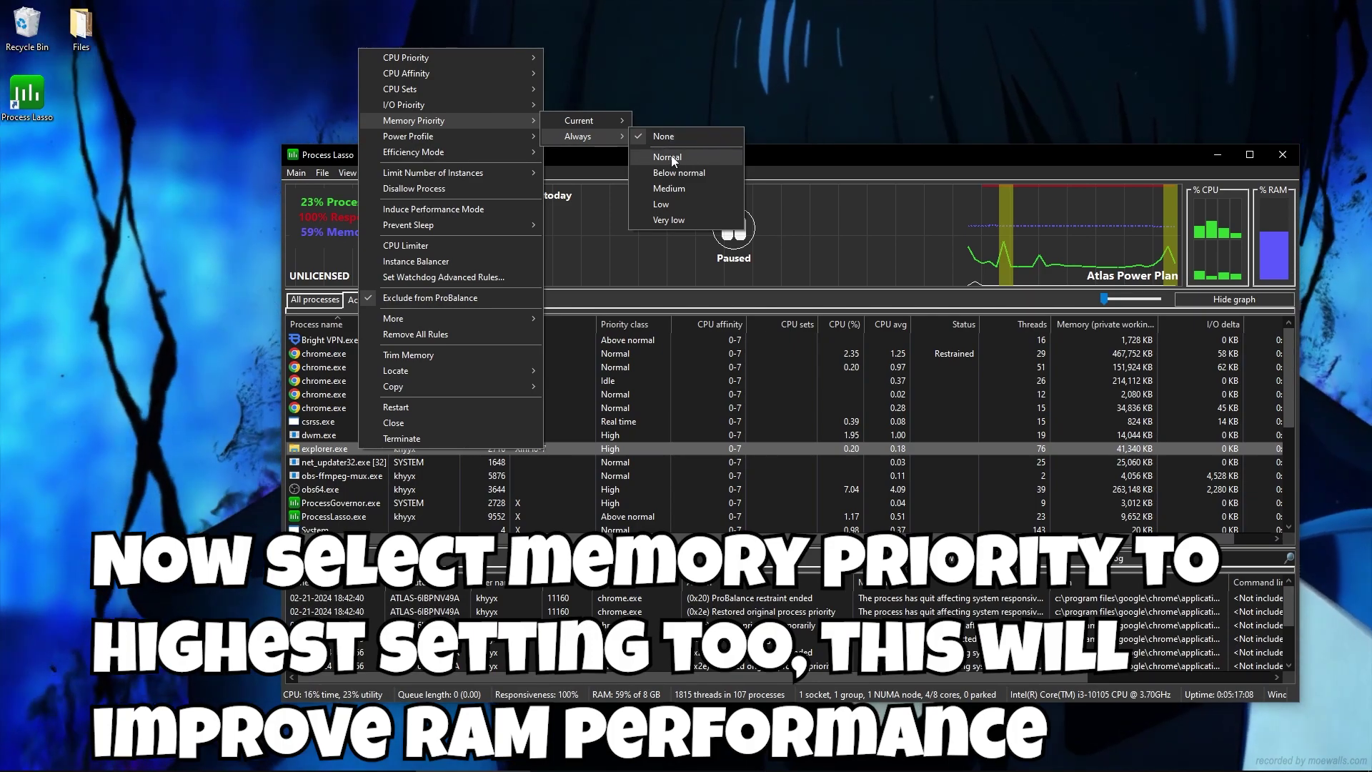
left_click(667, 157)
- Enable Induce Performance Mode for explorer.exe to engage the Bitsum Highest Performance plan
right_click(372, 449)
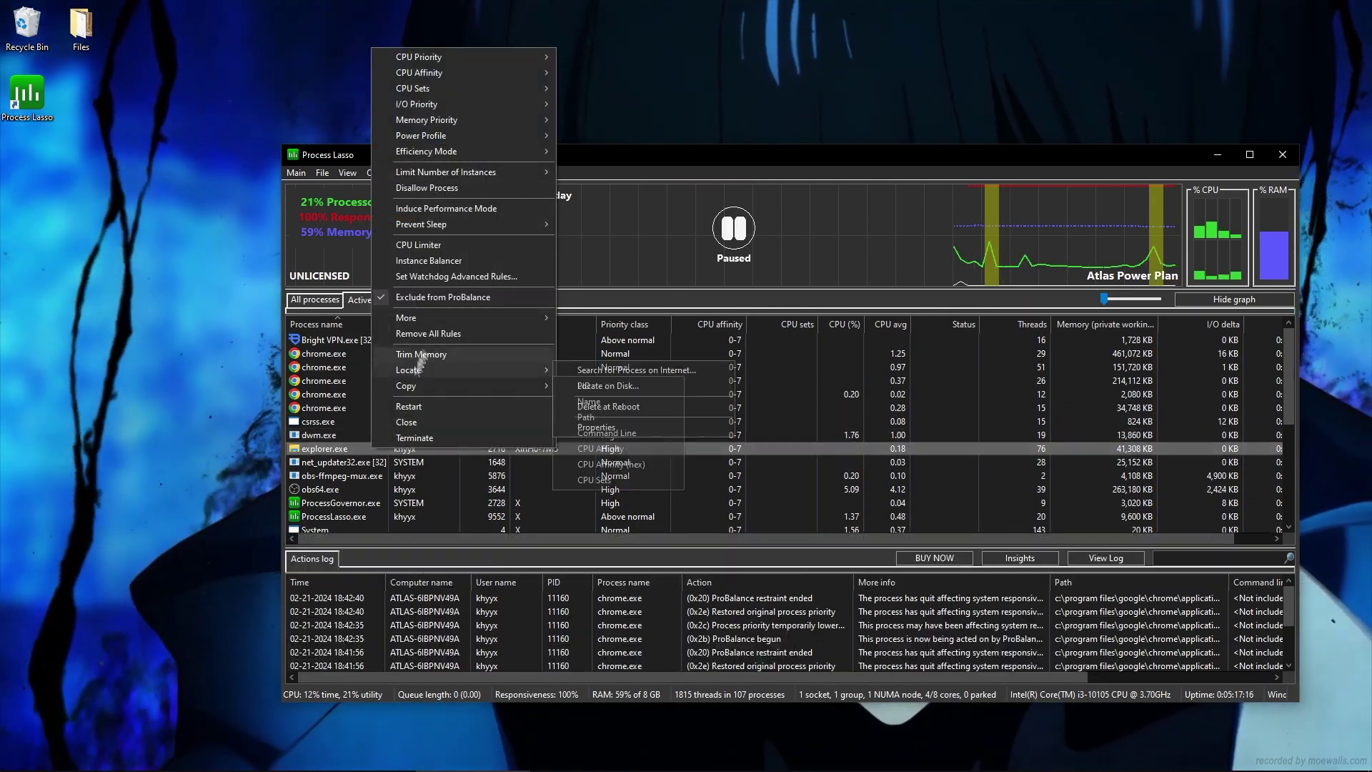
mouse_move(439, 137)
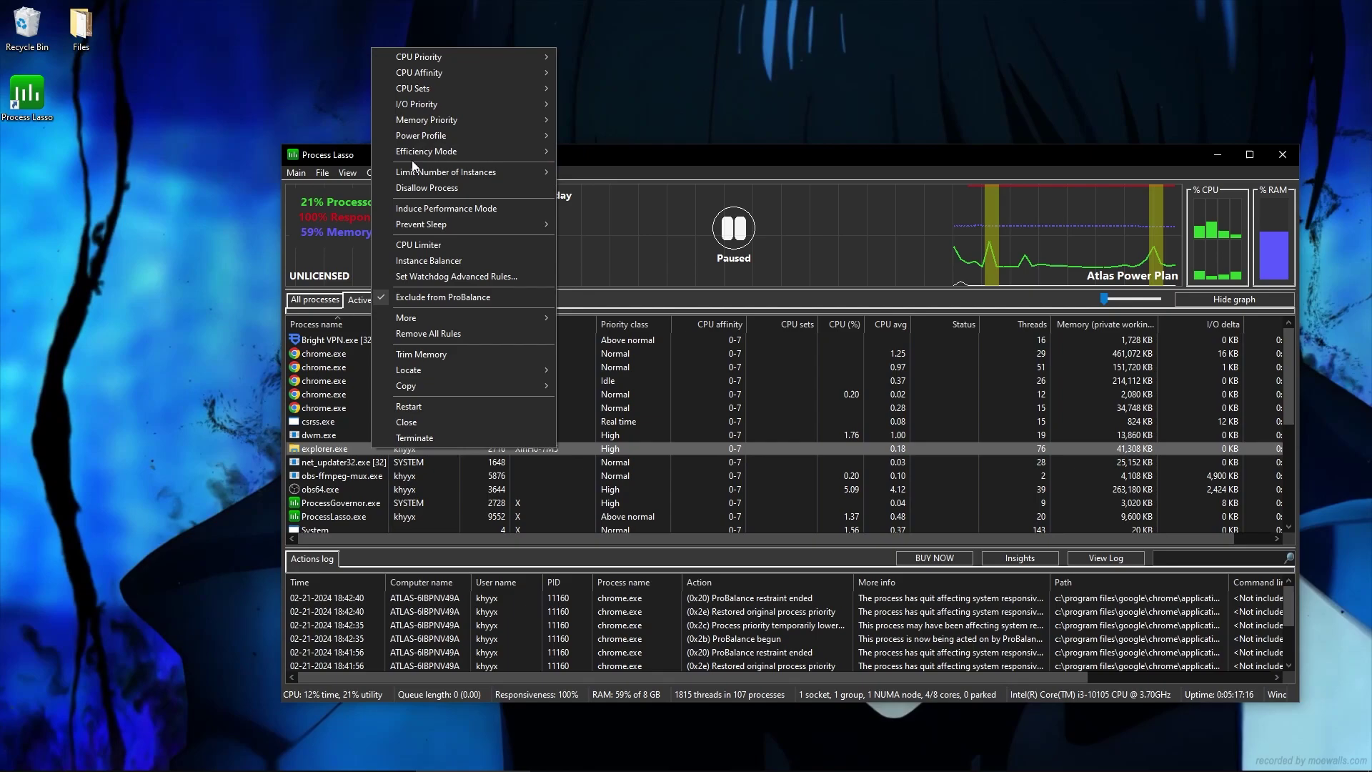
mouse_move(589, 172)
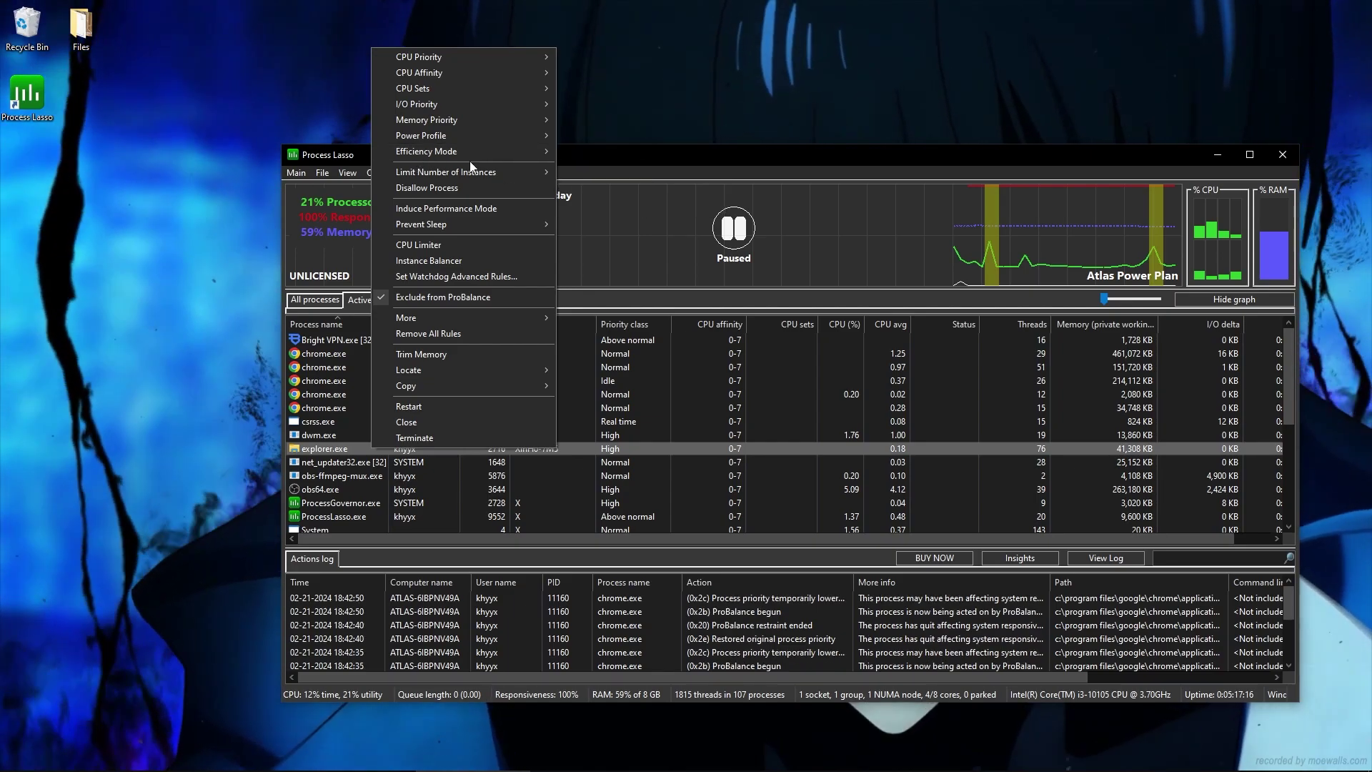
mouse_move(483, 174)
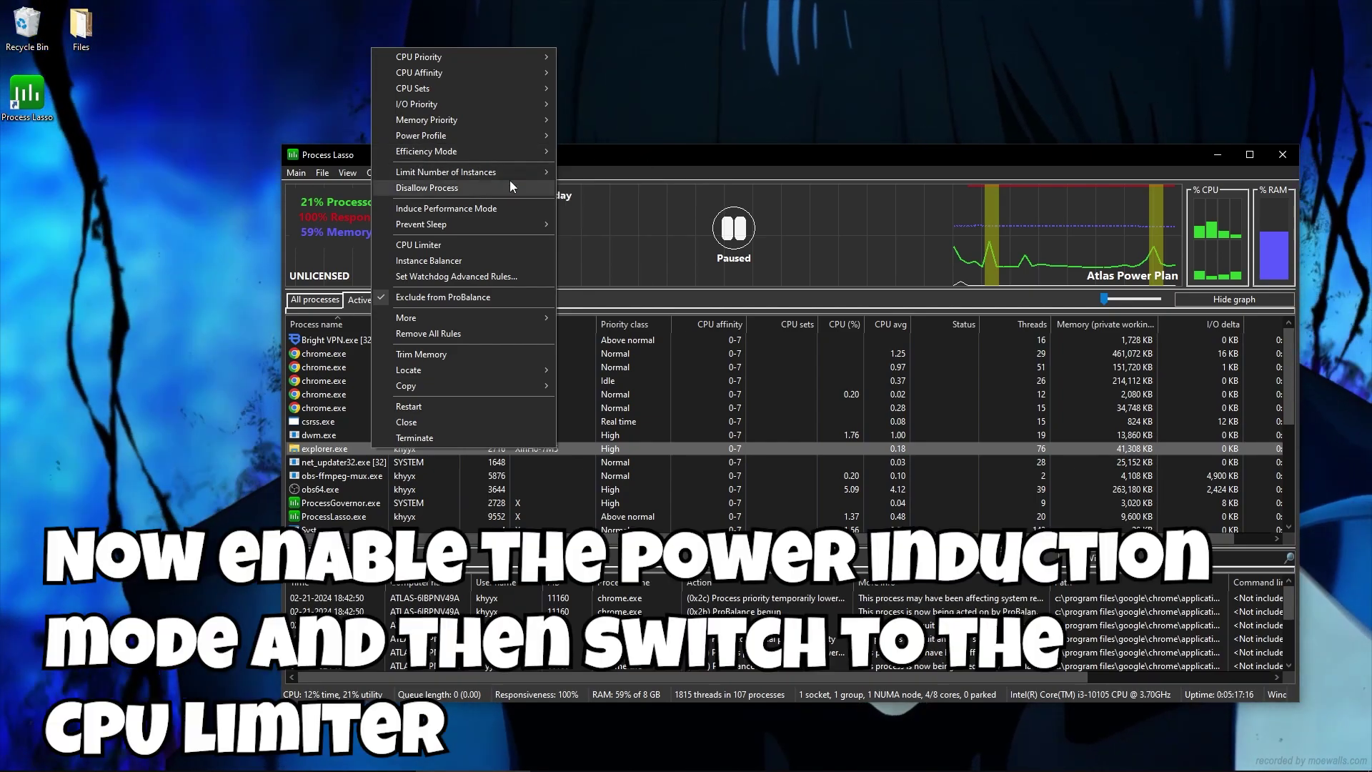
left_click(463, 209)
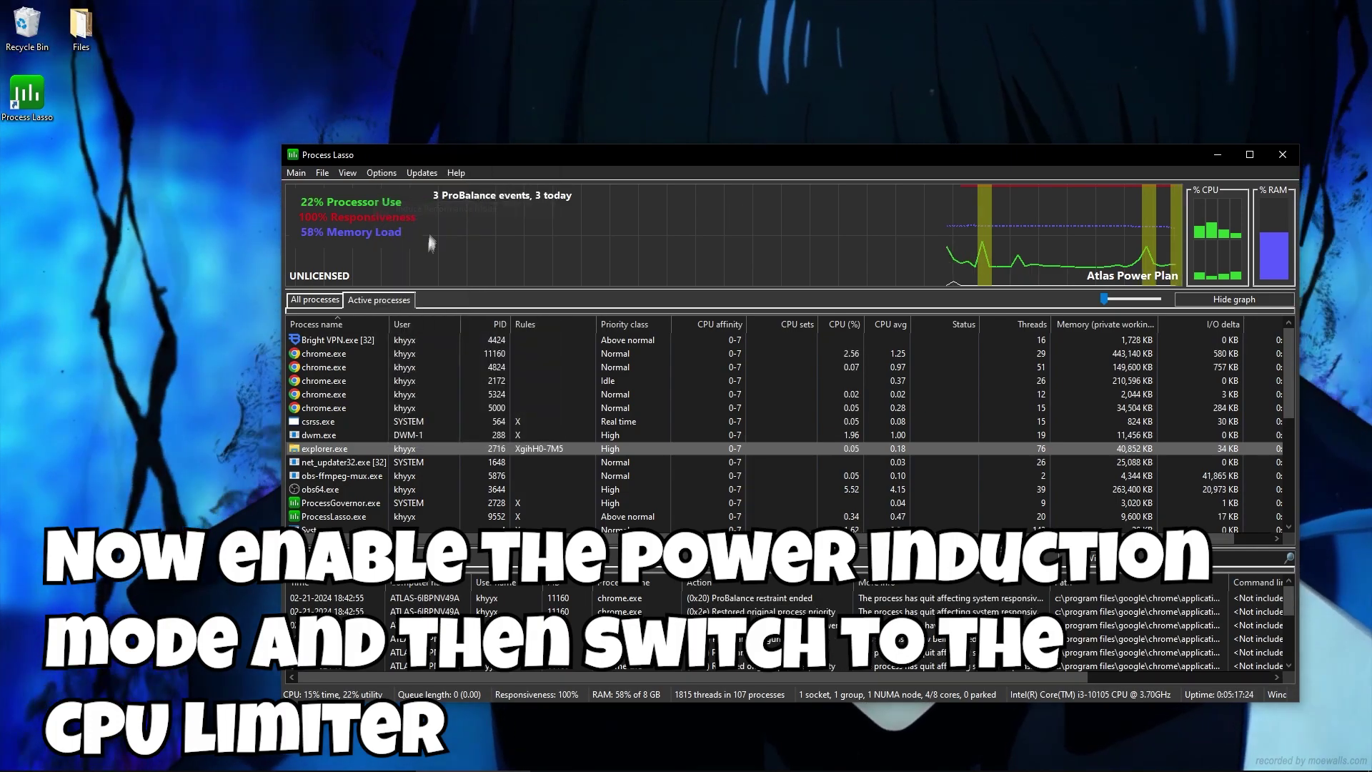
right_click(341, 447)
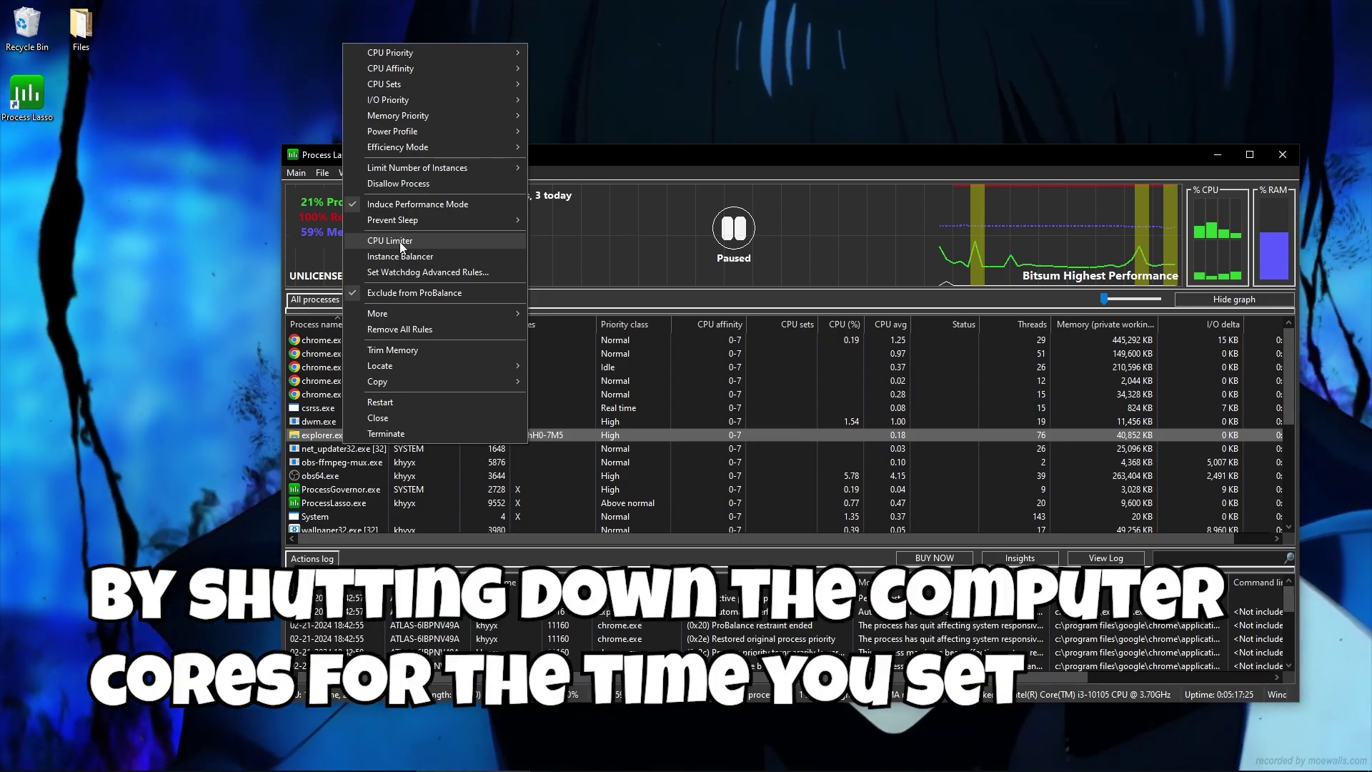
- Add a CPU Limiter rule: explorer.exe at 90% for 5 s loses 2 cores for 5 s
left_click(402, 247)
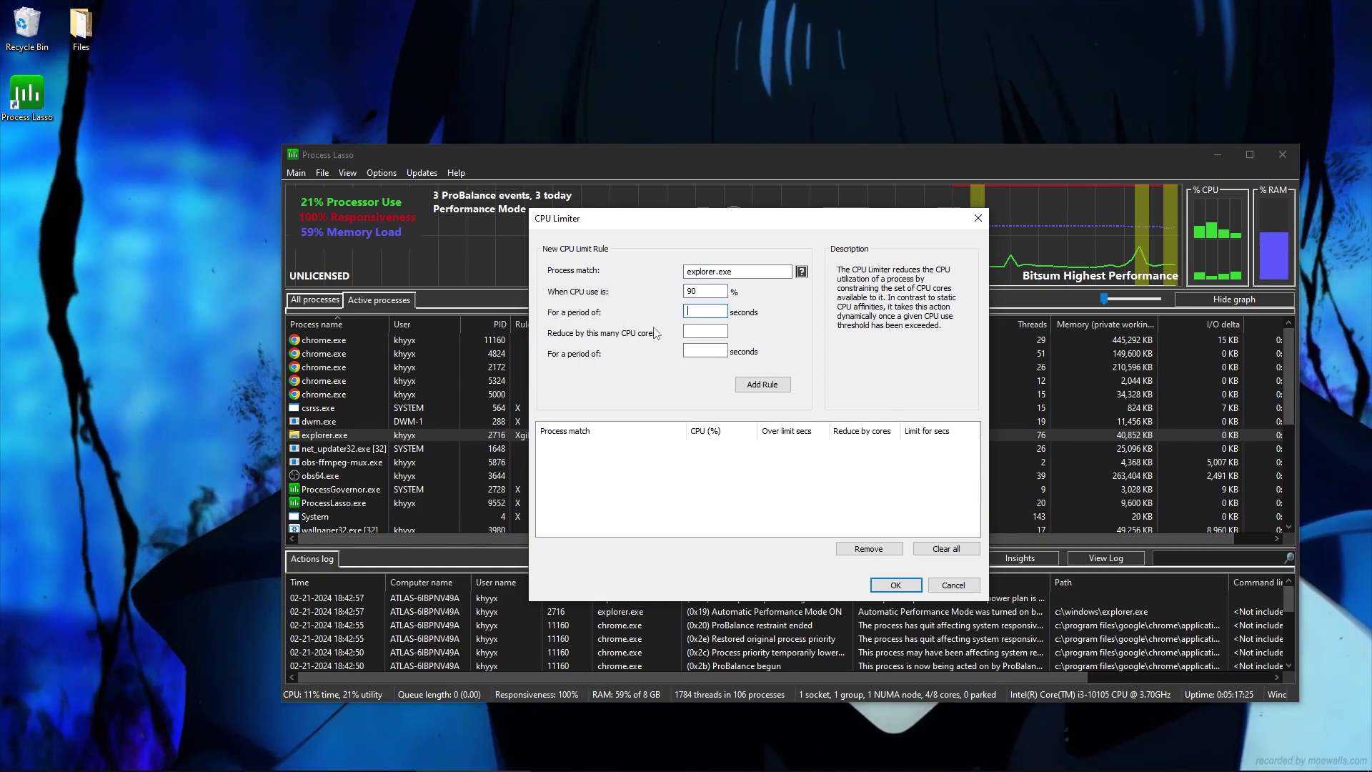
type("5")
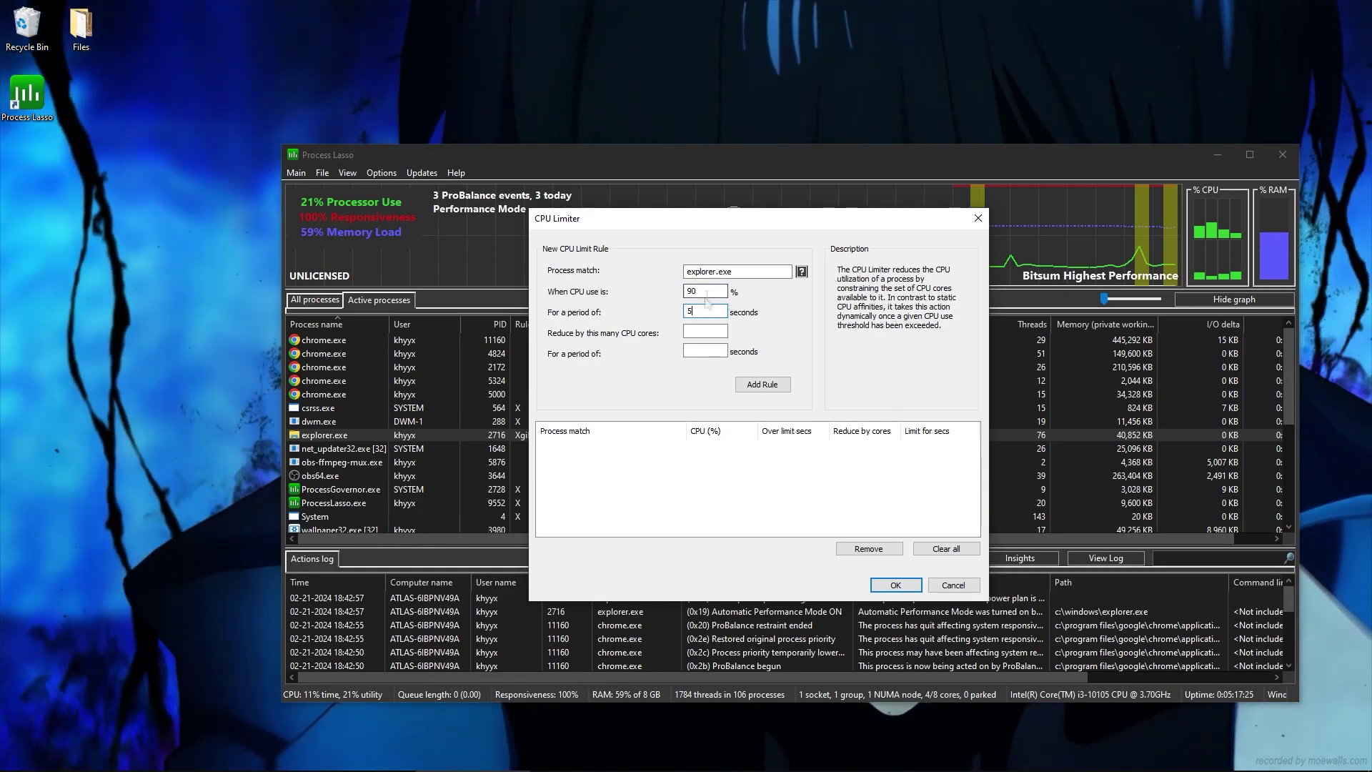
type("5")
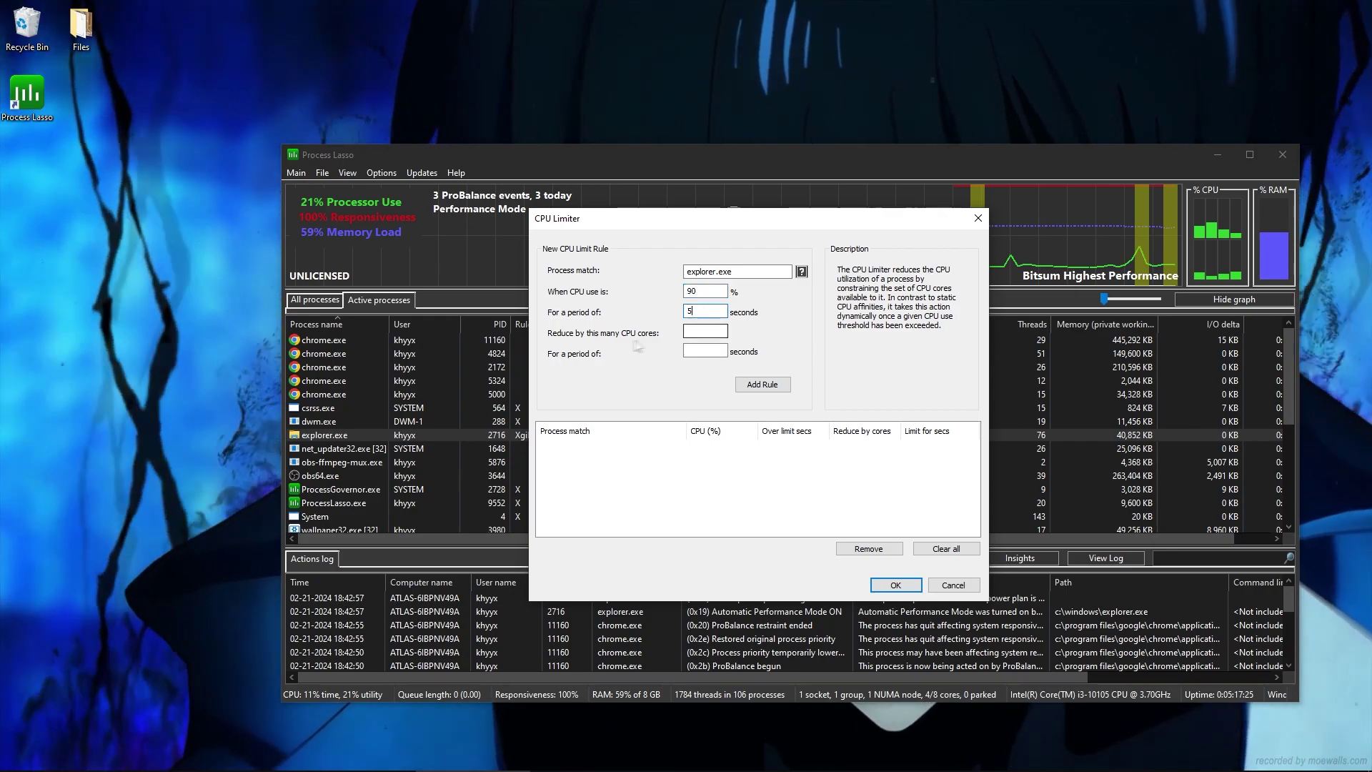
key("Tab")
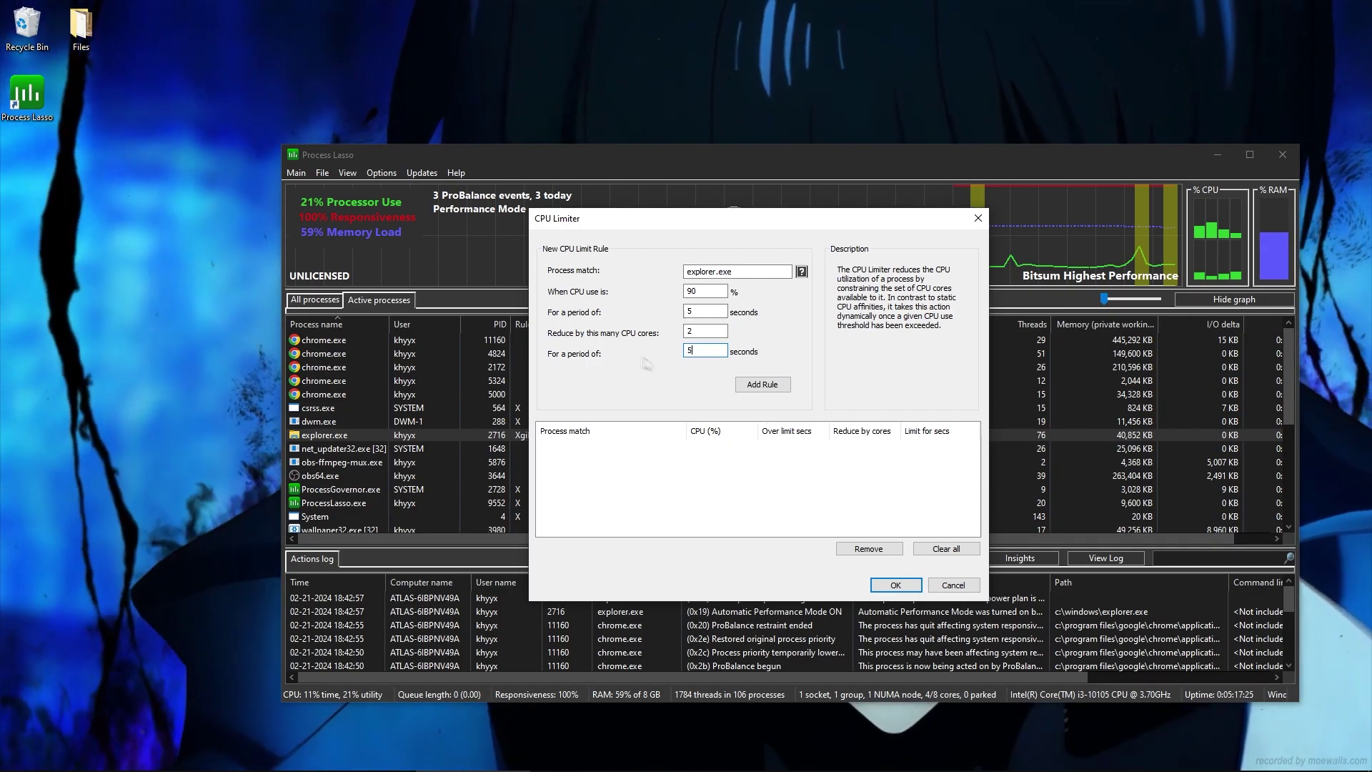
left_click(762, 383)
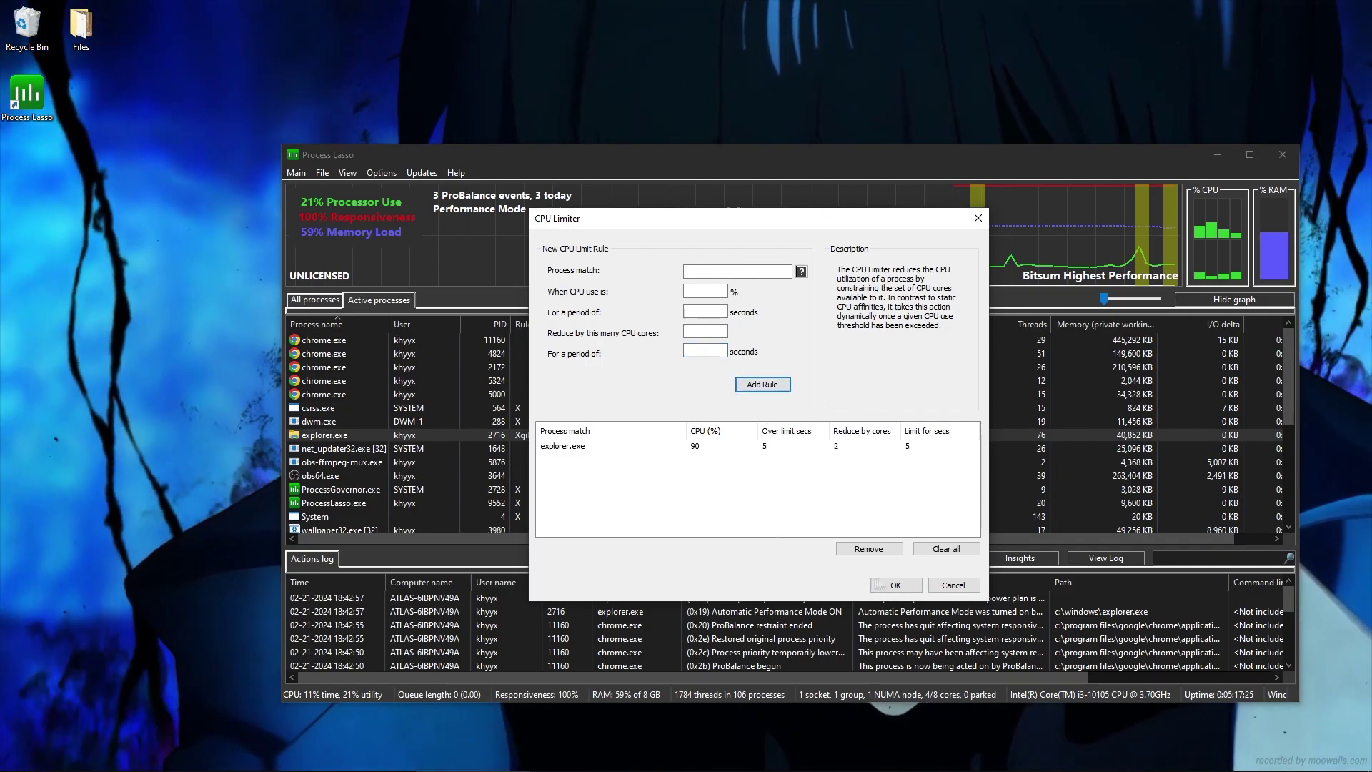
left_click(896, 585)
right_click(341, 436)
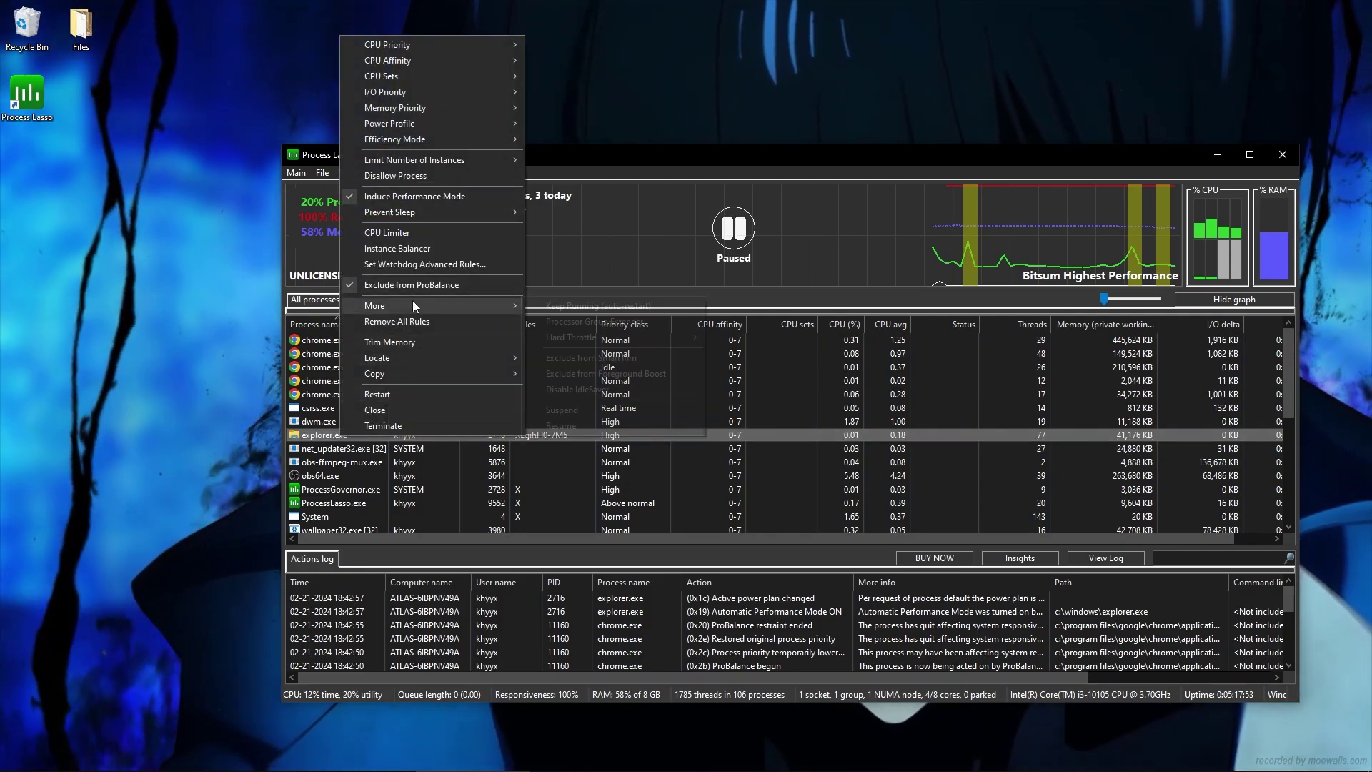
mouse_move(438, 306)
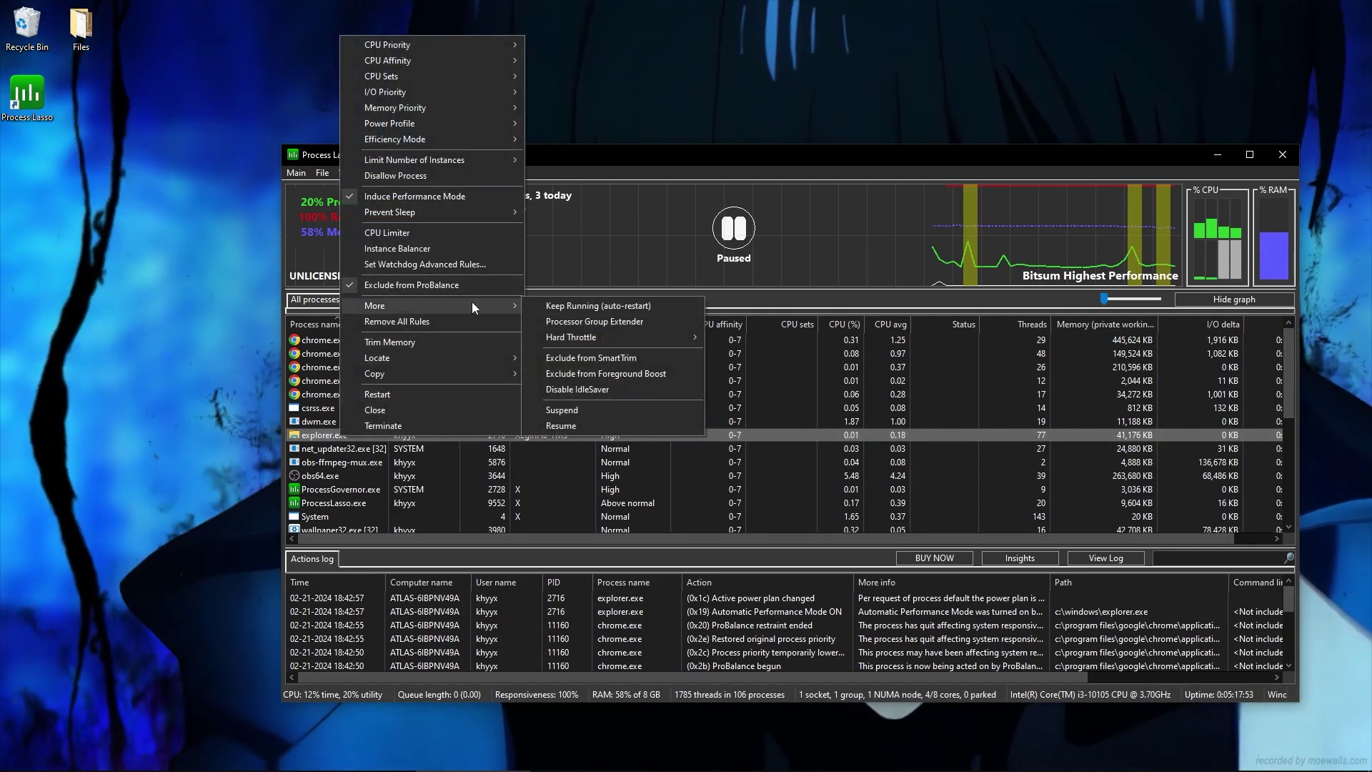
mouse_move(571, 337)
mouse_move(744, 353)
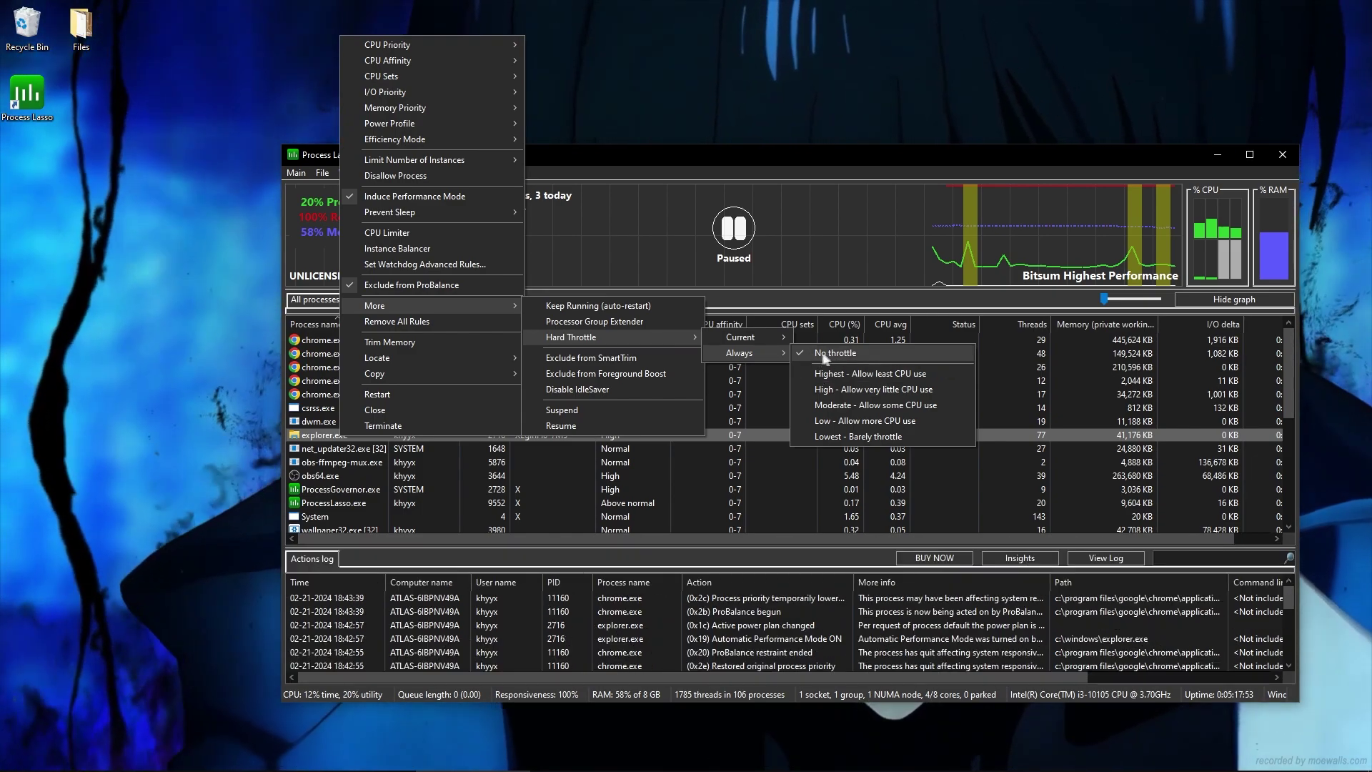
left_click(719, 274)
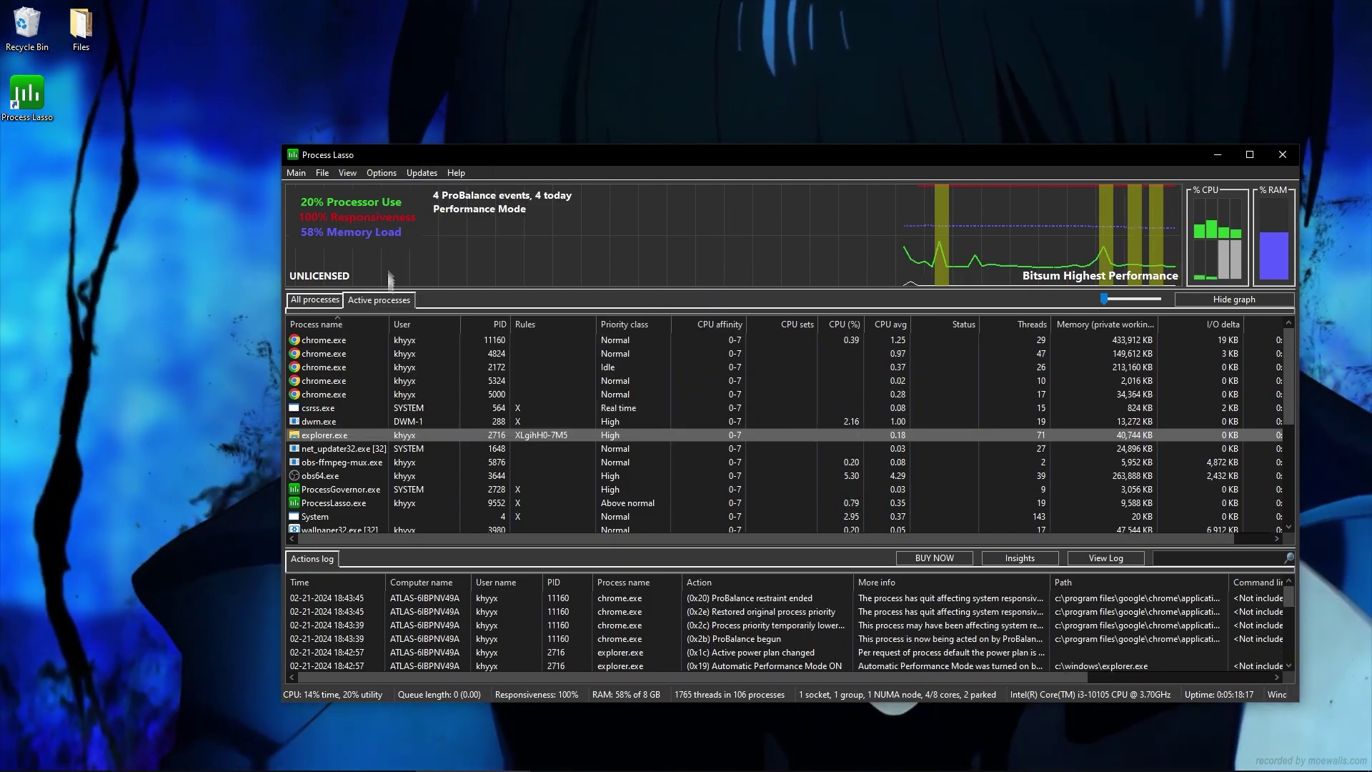
- Change the GUI refresh interval from 1 to 10 seconds under Options > General
left_click(380, 173)
mouse_move(458, 189)
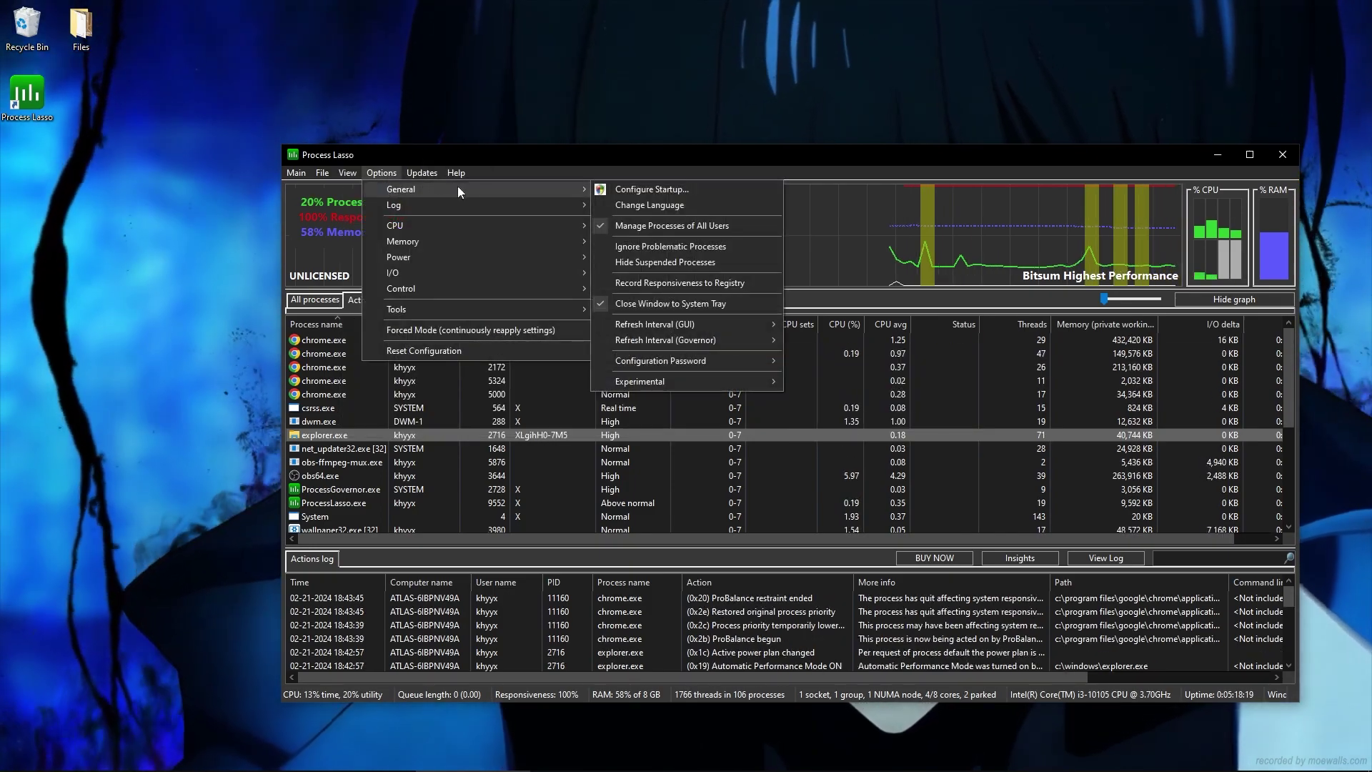
mouse_move(729, 326)
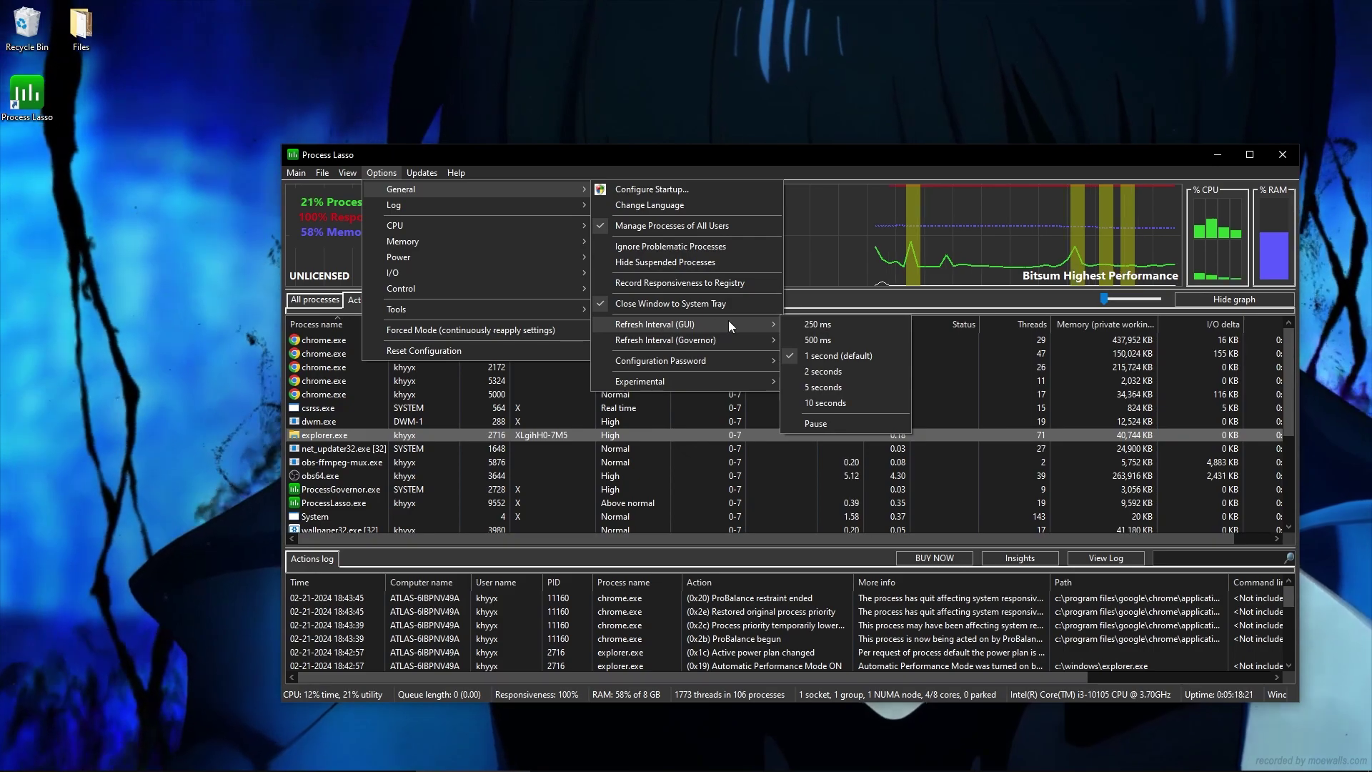
left_click(829, 403)
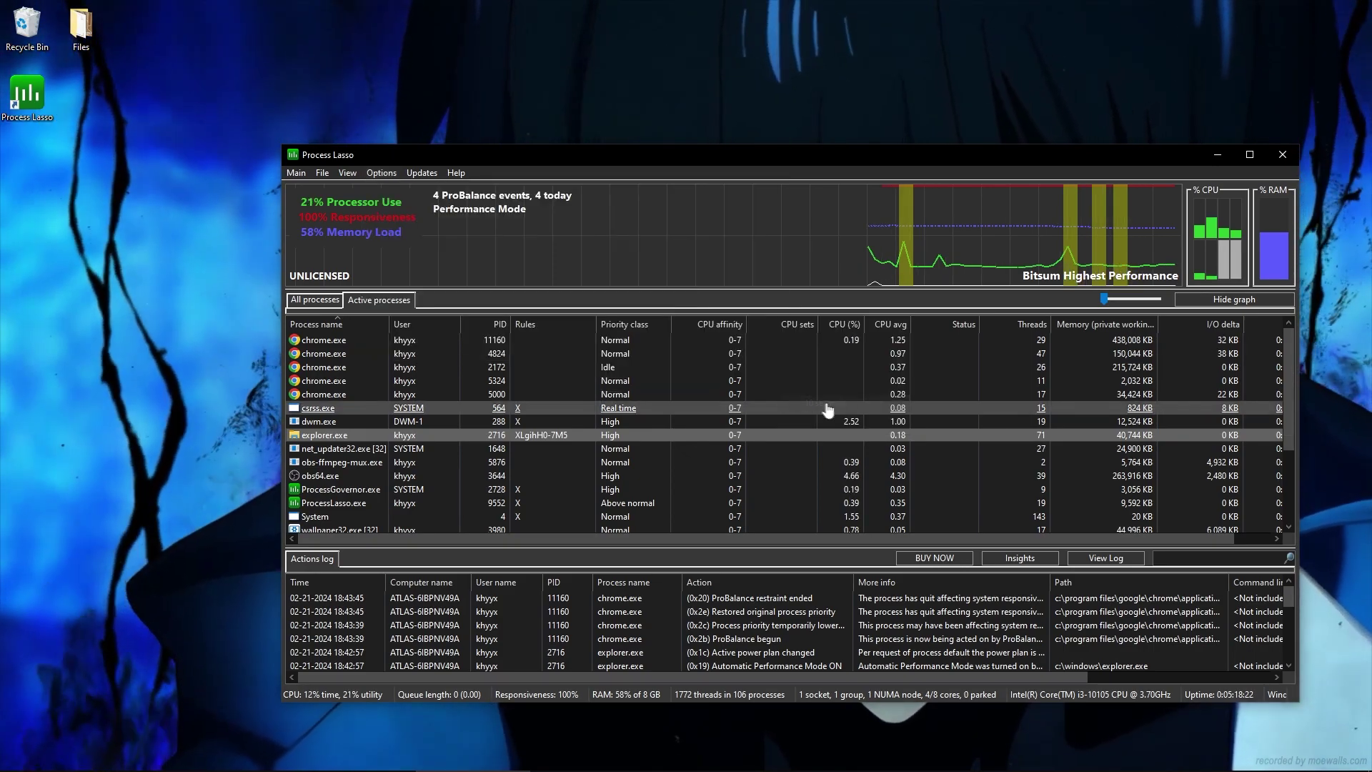
left_click(385, 175)
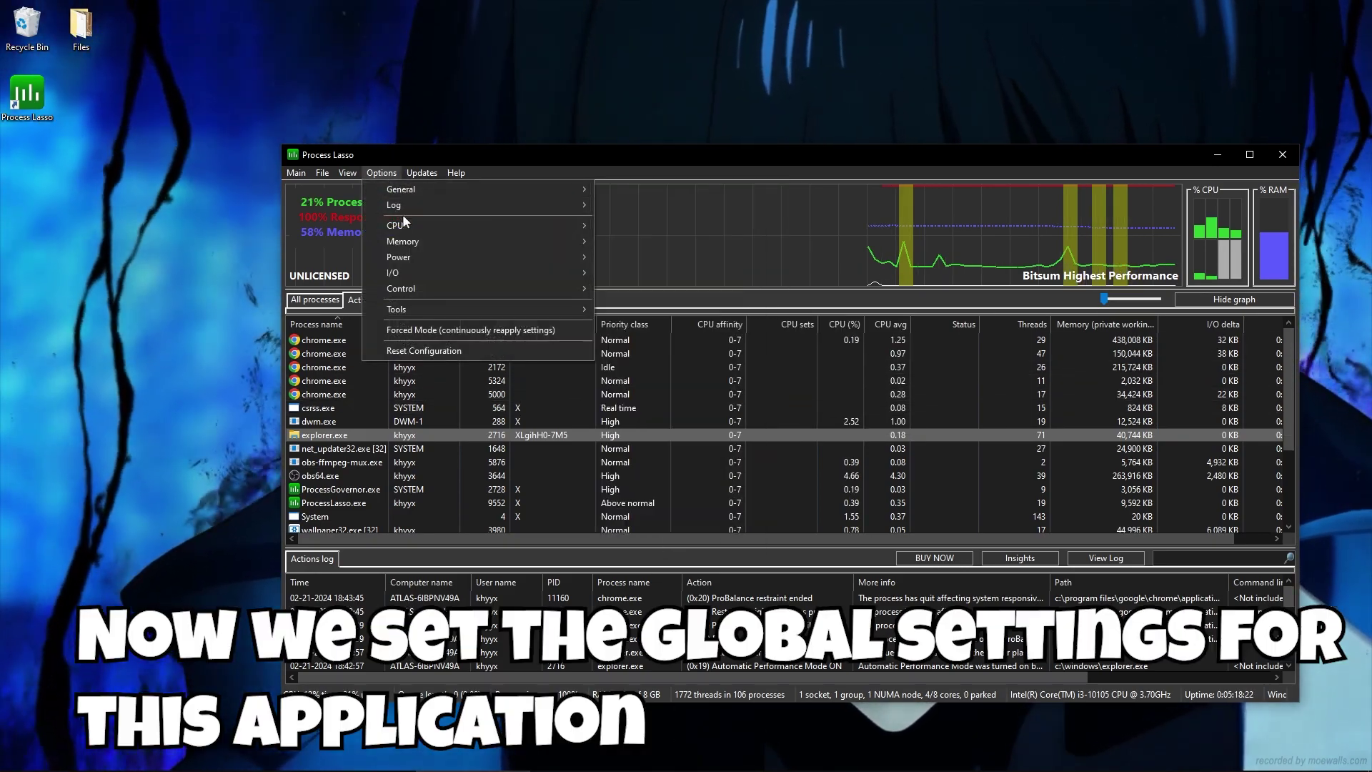
- Set the governor refresh interval to 10 seconds
mouse_move(415, 189)
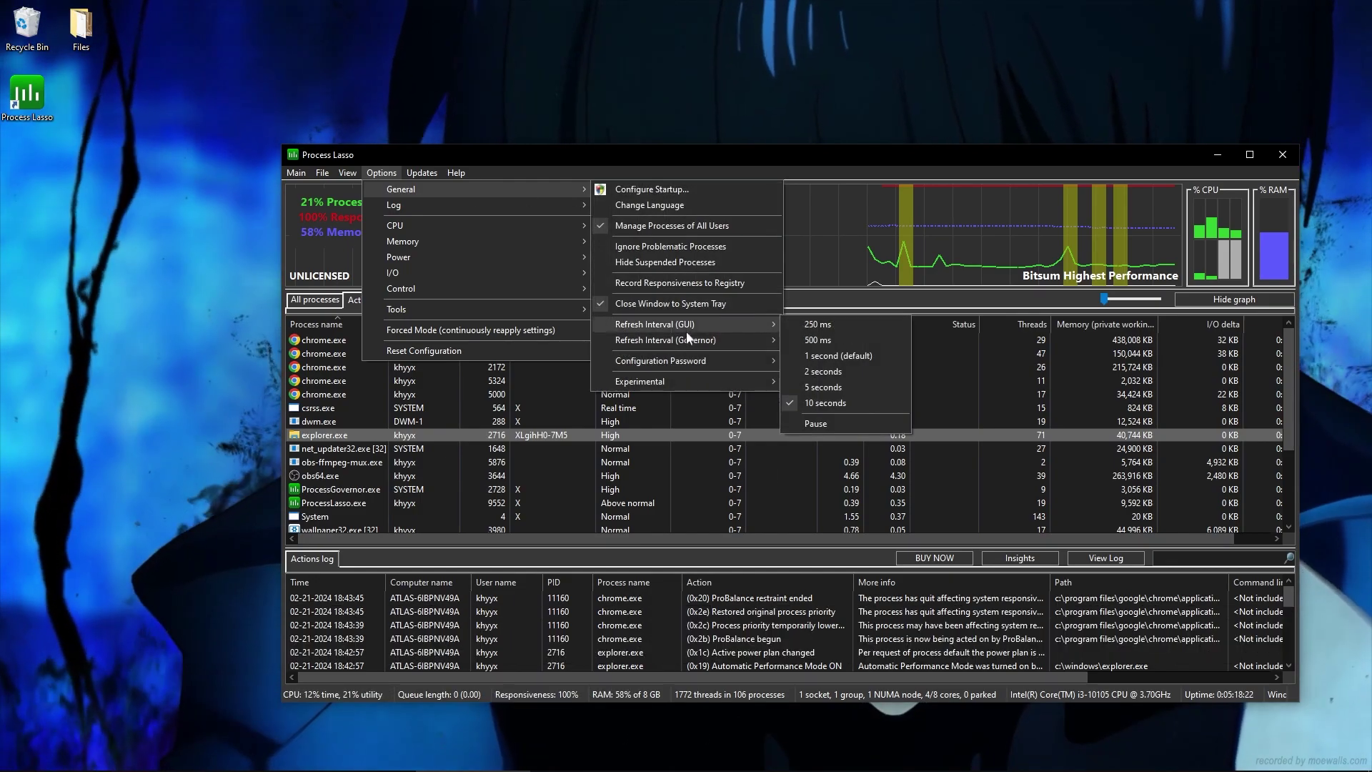
mouse_move(697, 341)
left_click(815, 434)
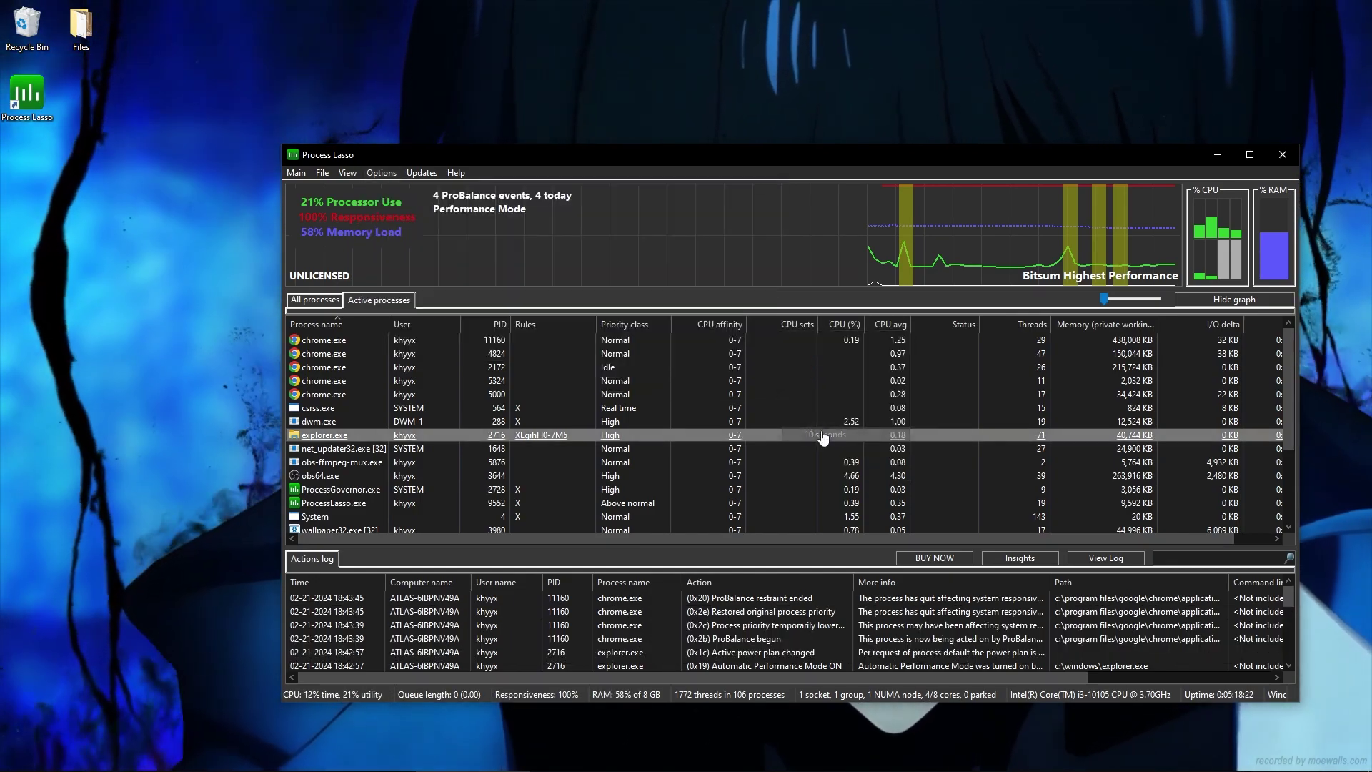
- Bring up the ProBalance Advanced Options under the CPU settings
left_click(383, 176)
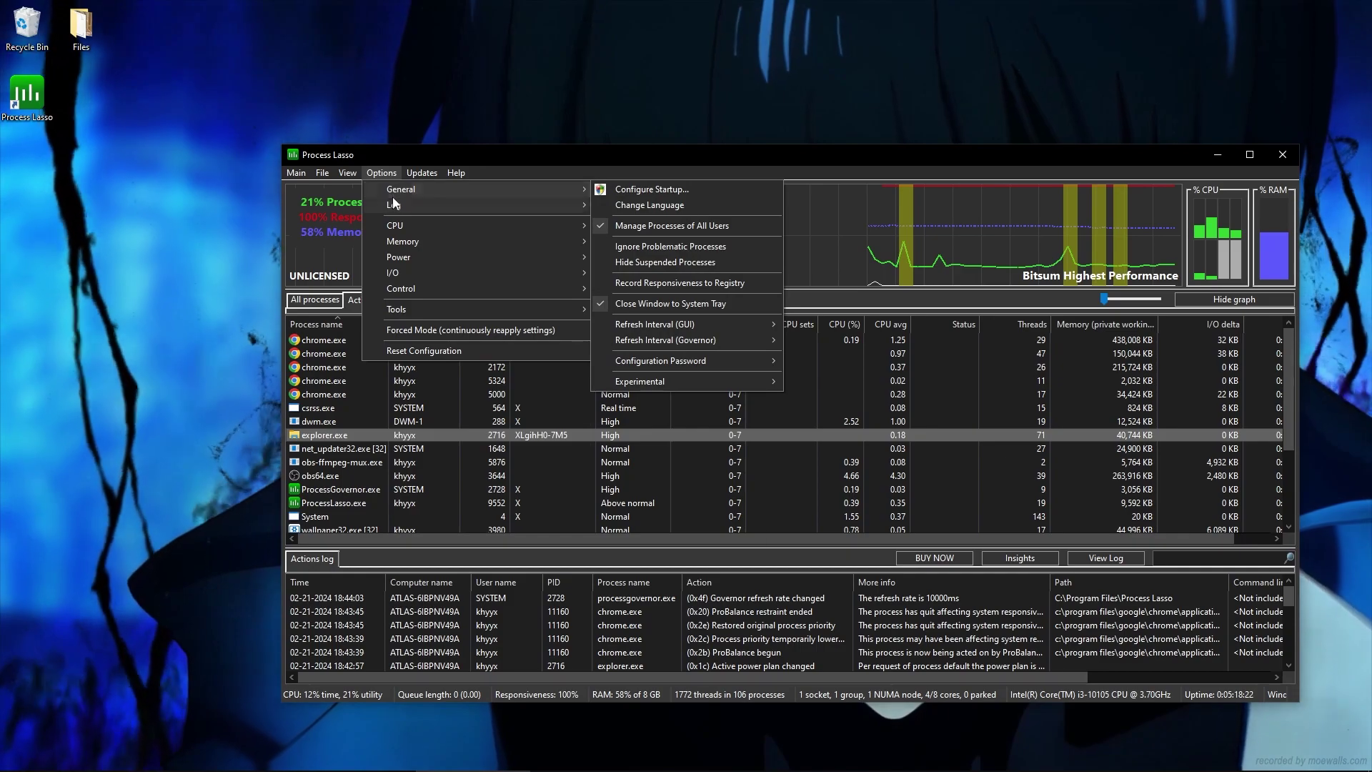
mouse_move(413, 204)
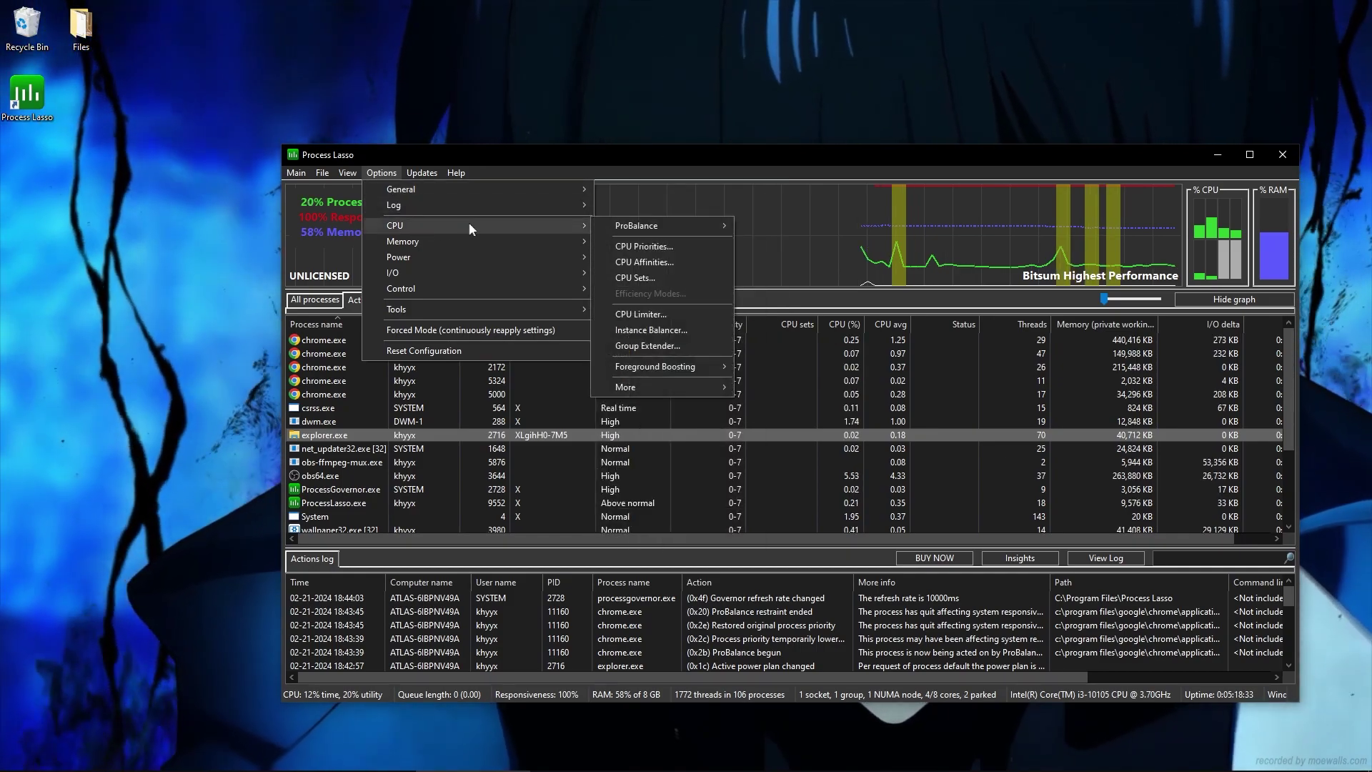
mouse_move(716, 228)
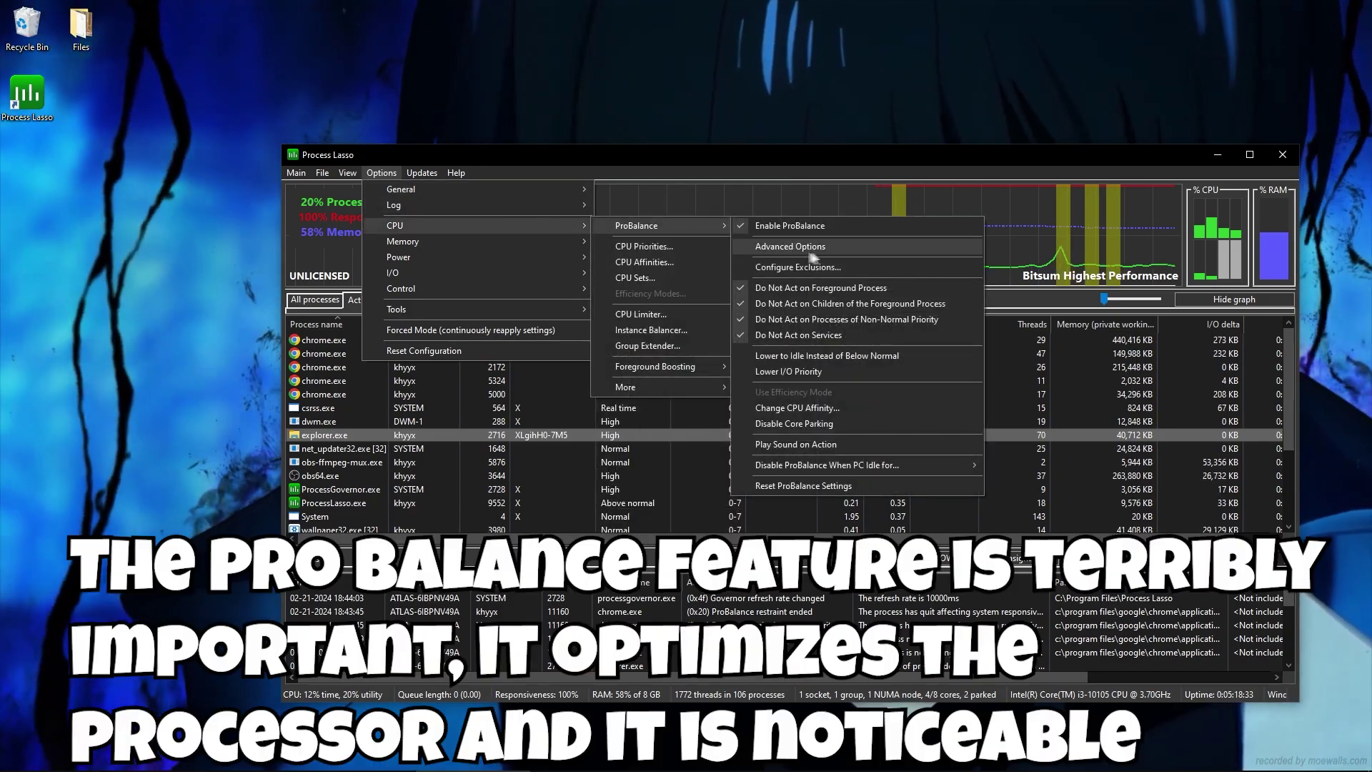
left_click(789, 251)
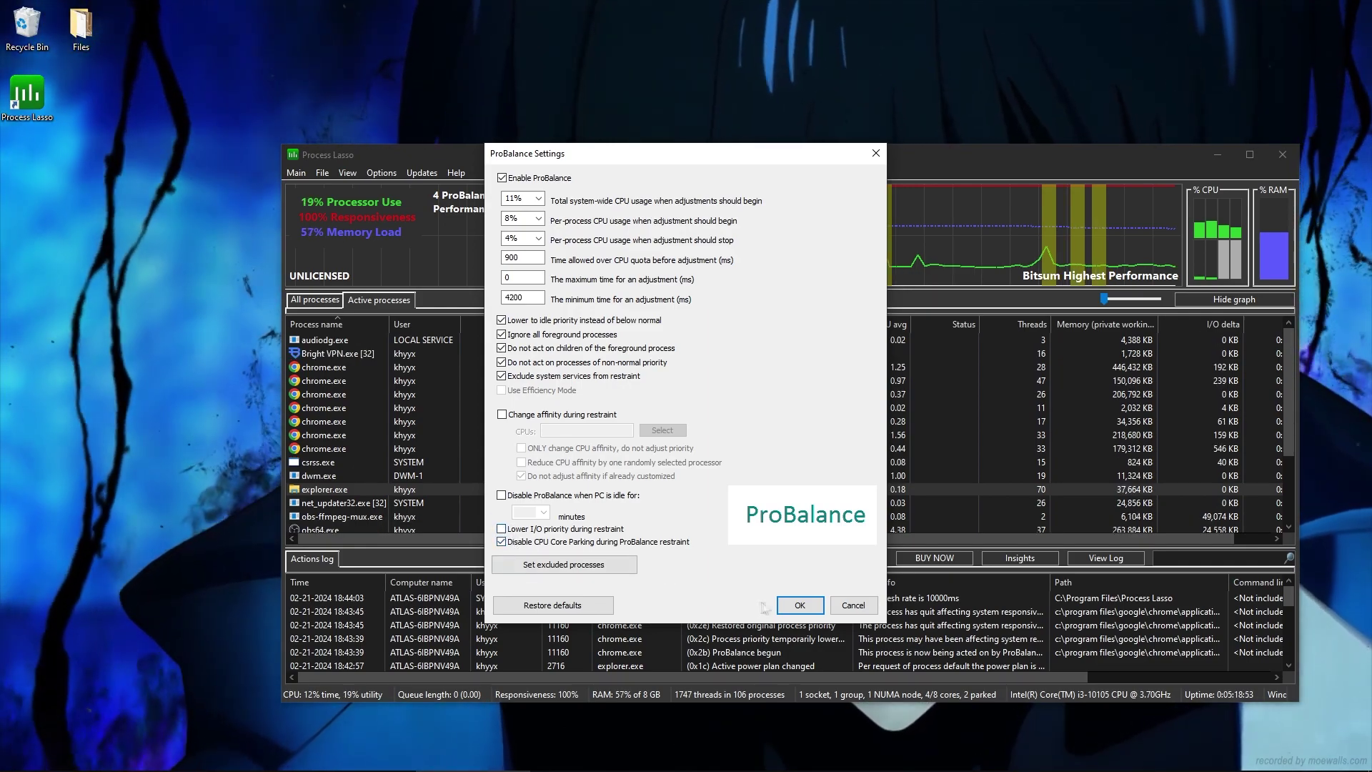
- Save the ProBalance settings and enable SmartTrim in the Memory options
left_click(798, 606)
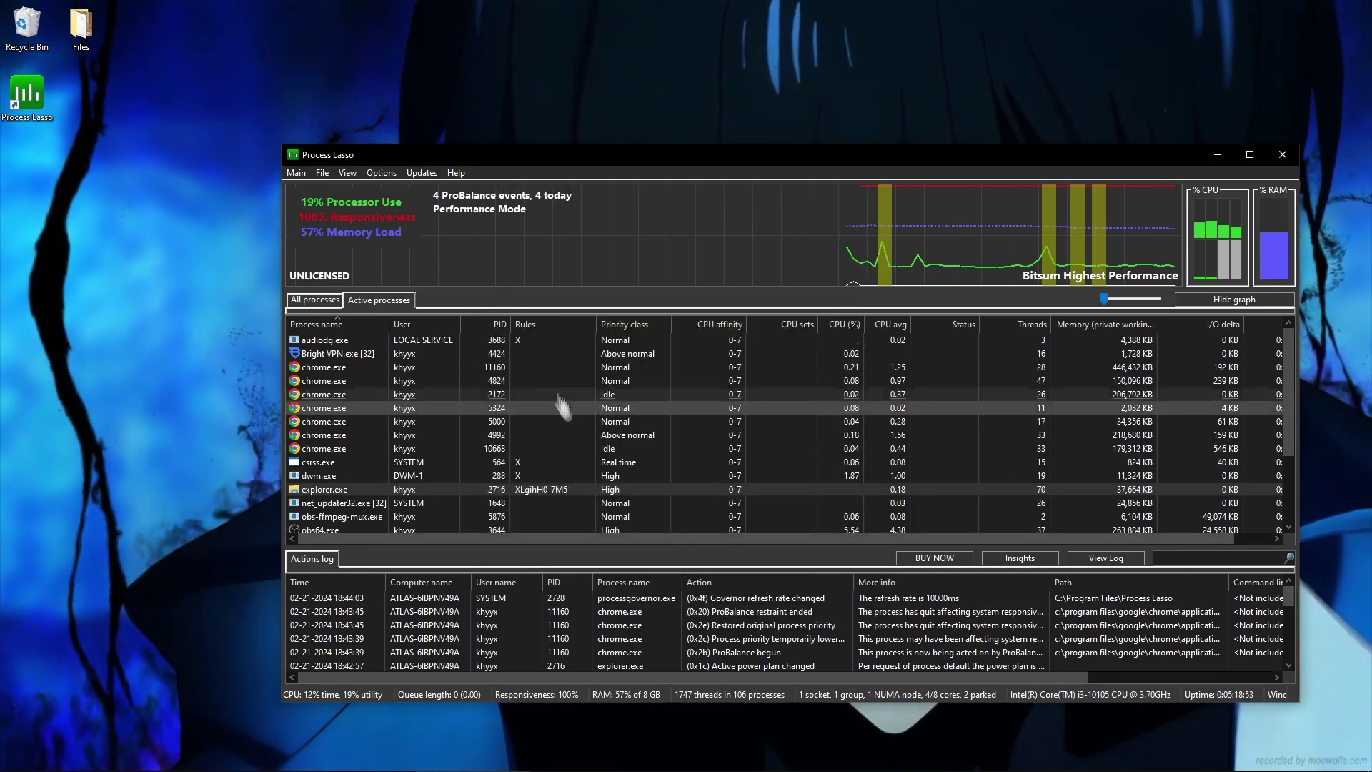
left_click(381, 174)
mouse_move(398, 244)
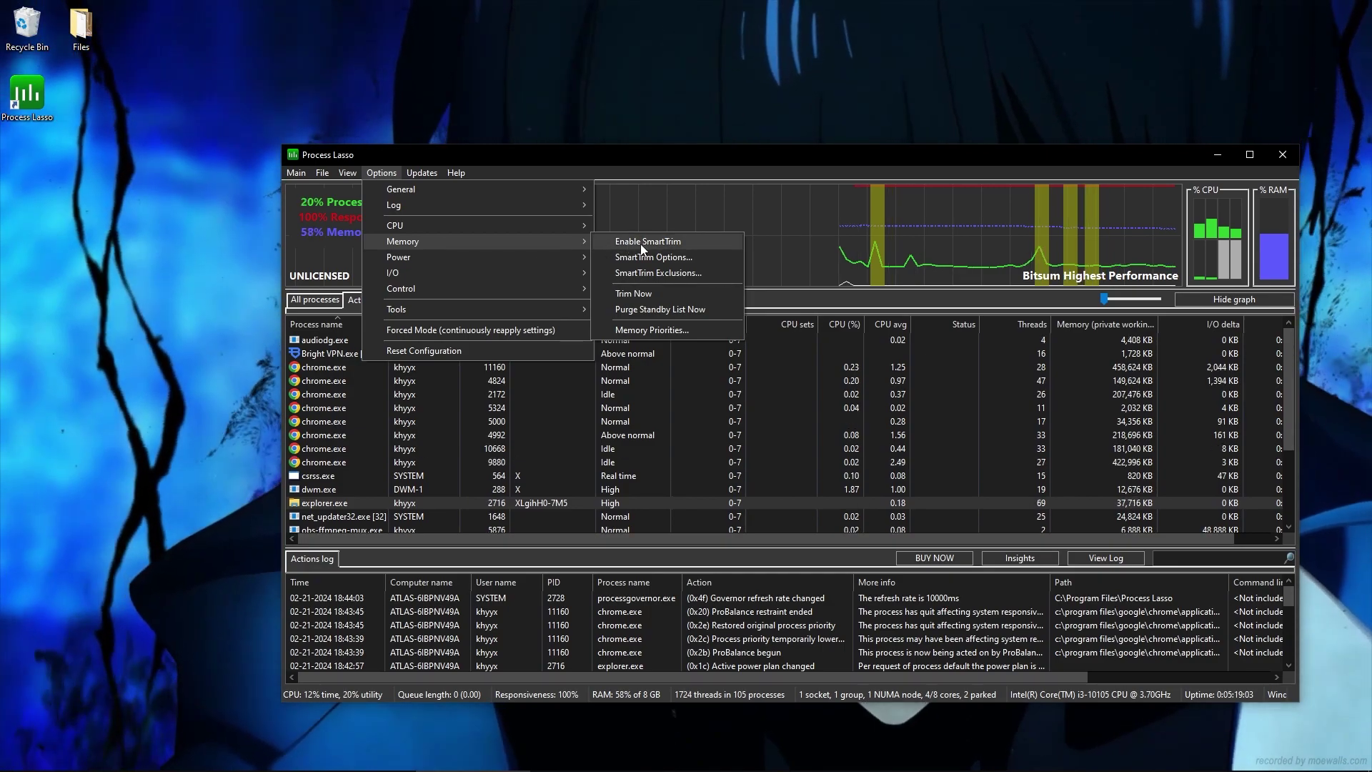
left_click(640, 244)
- Configure SmartTrim to check every 20 minutes, trim working sets and purge standby list and file cache
left_click(382, 174)
mouse_move(592, 246)
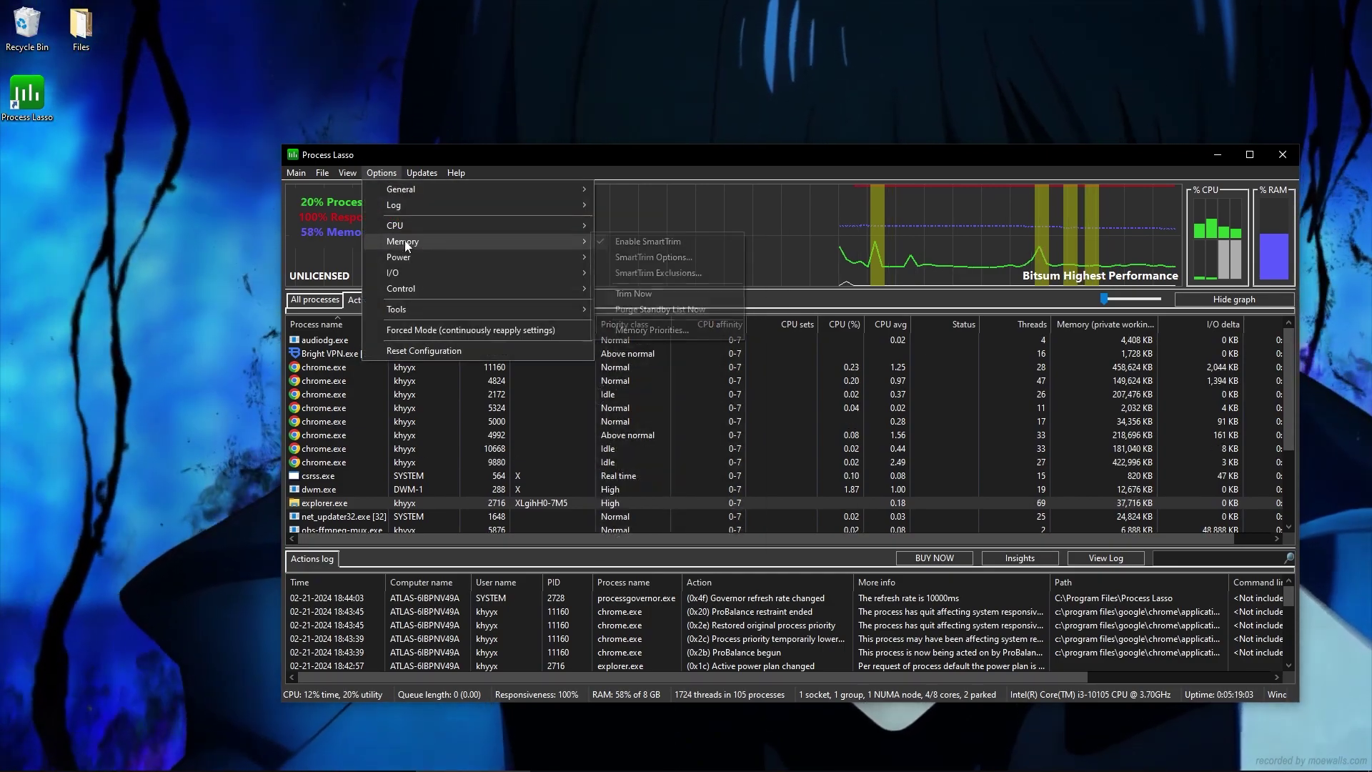
left_click(646, 257)
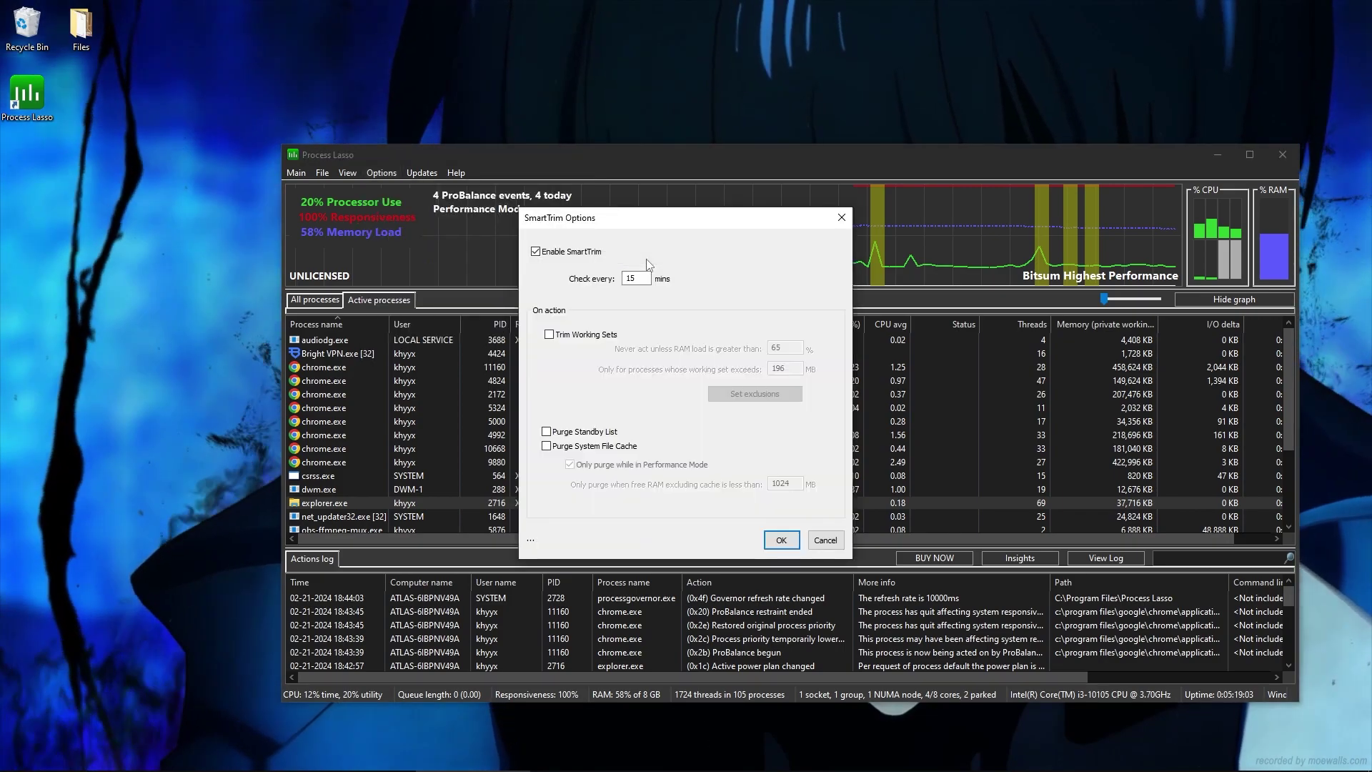
left_click(536, 253)
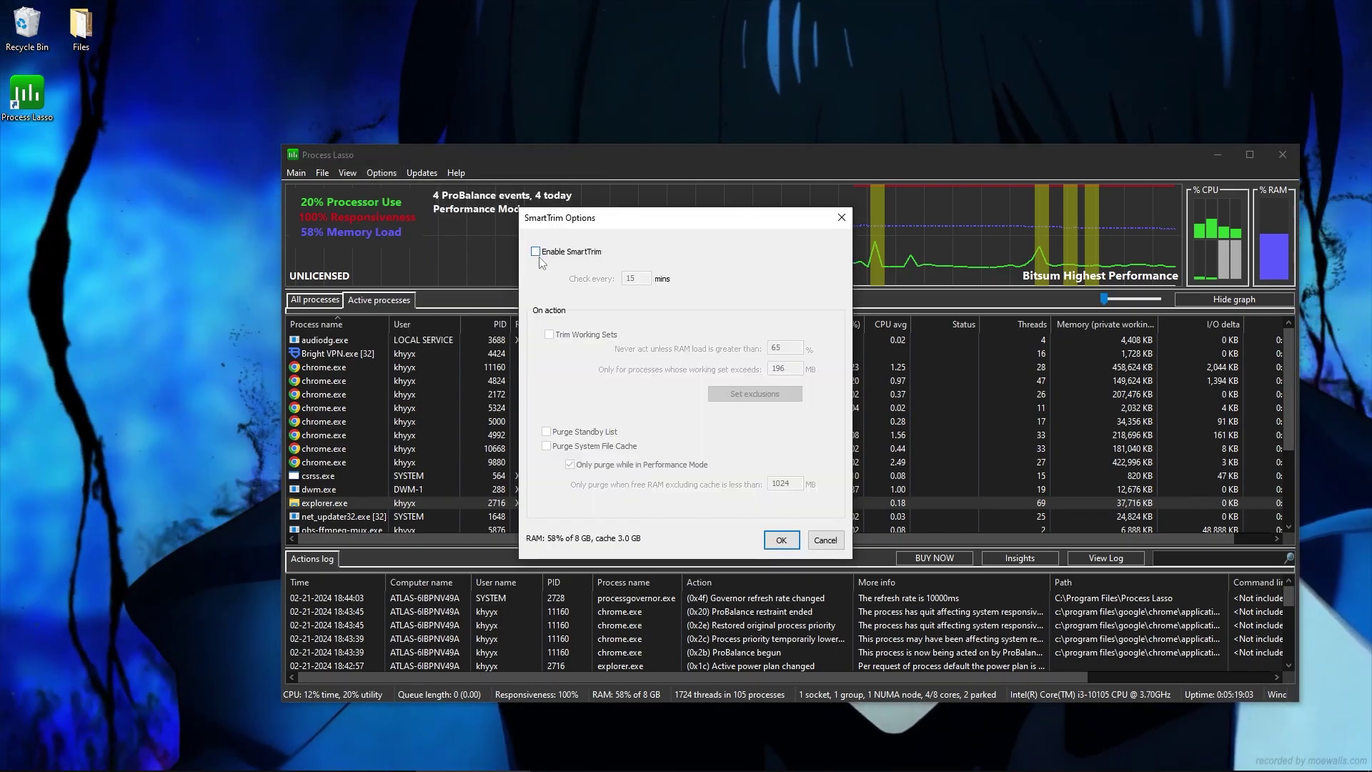
left_click(536, 252)
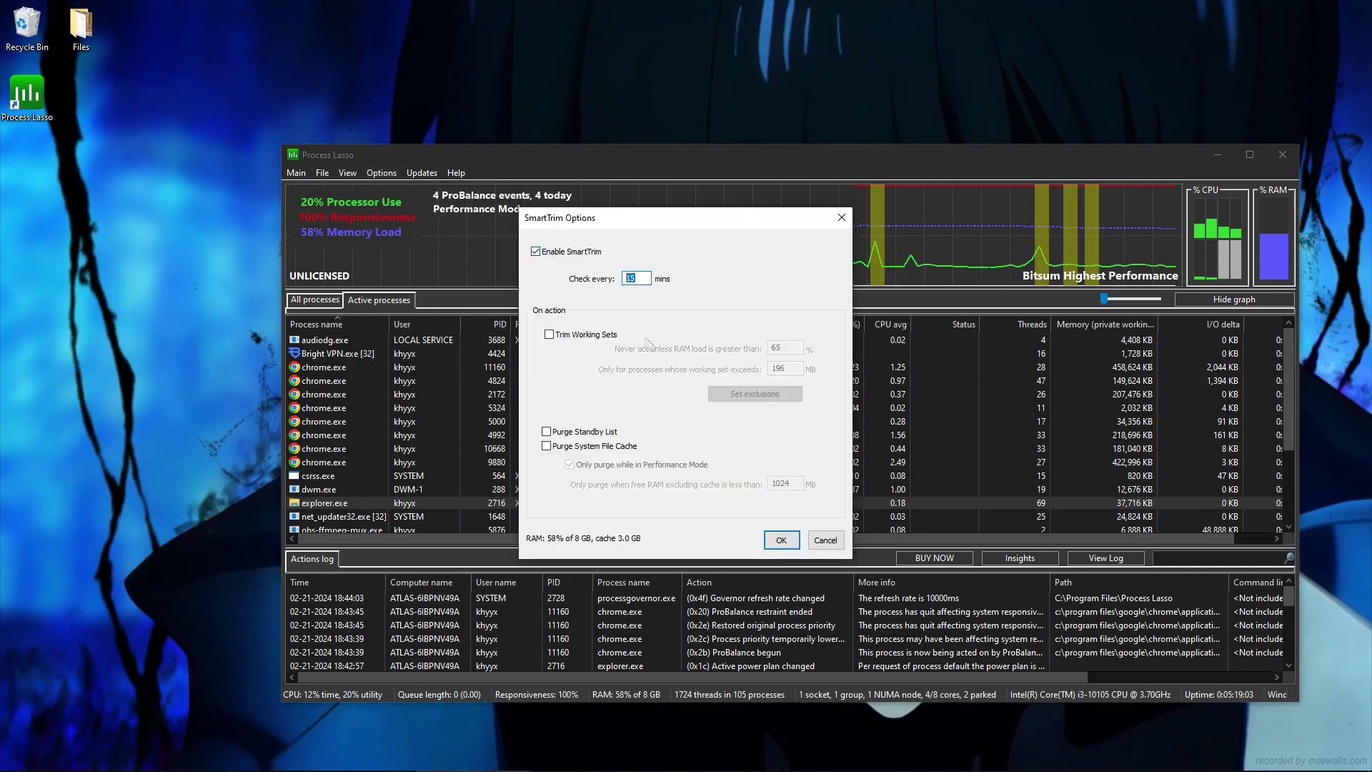
type("20")
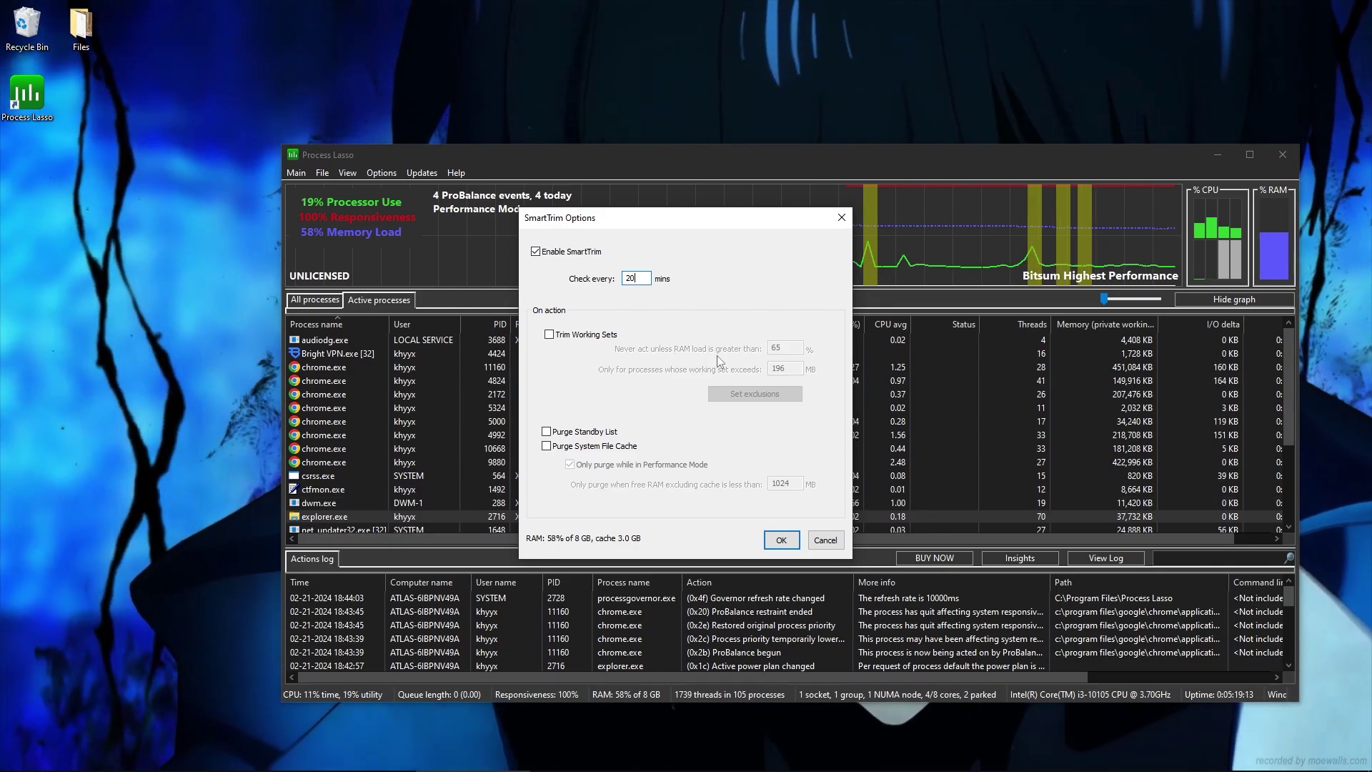
left_click(550, 334)
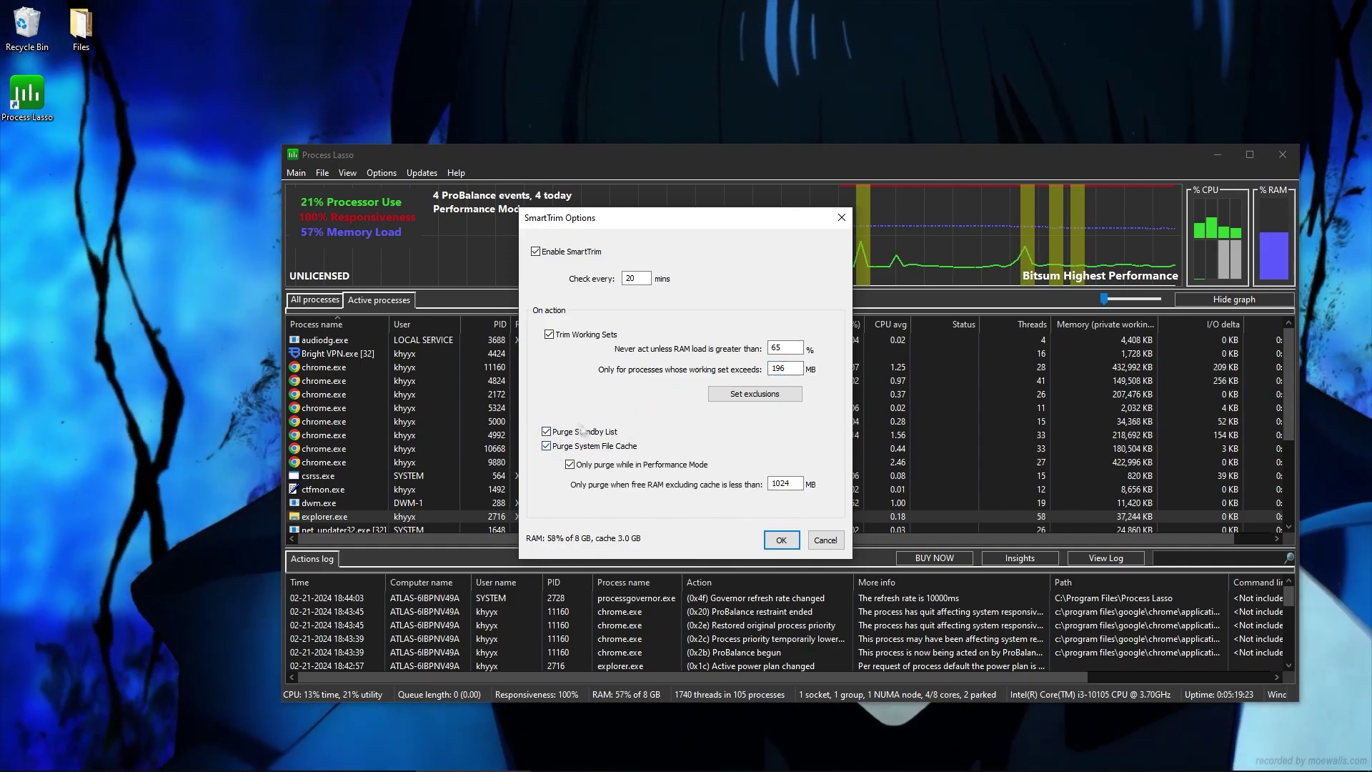
left_click(778, 541)
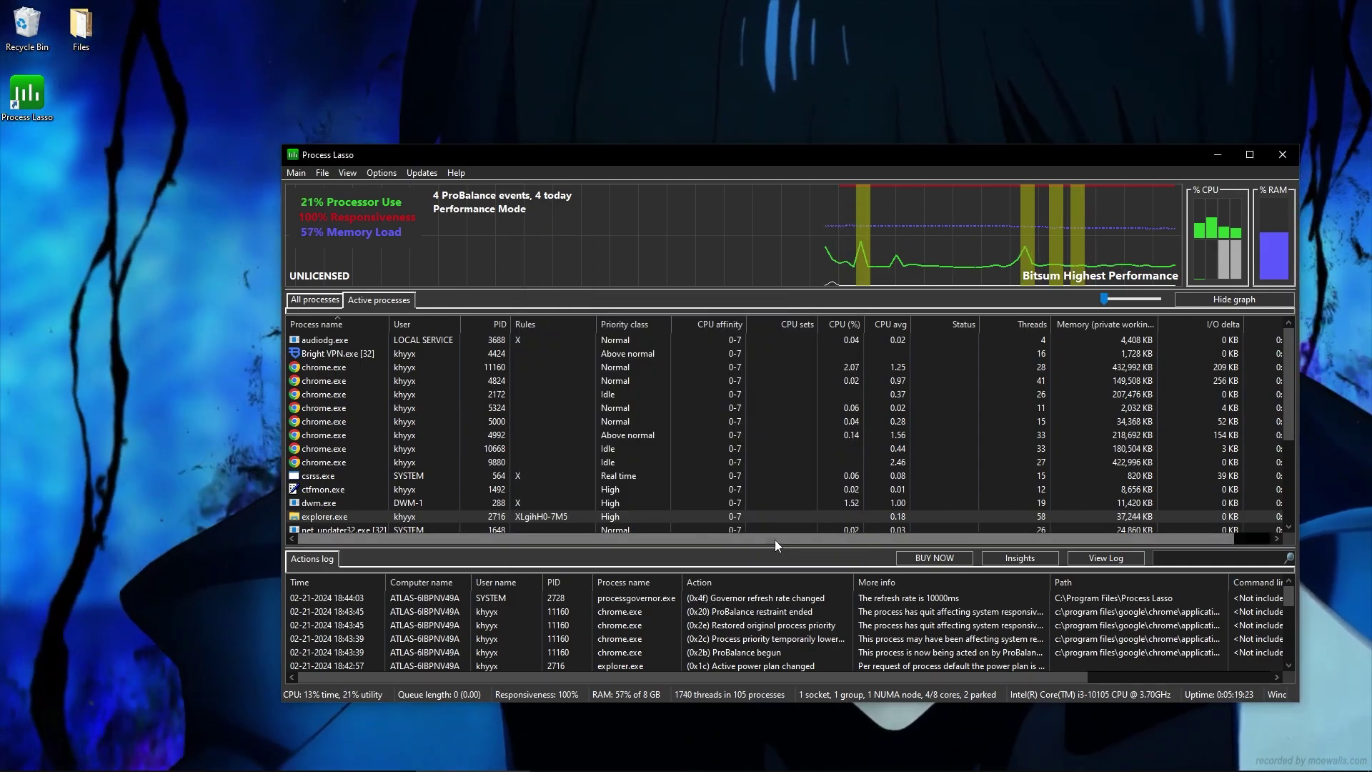
- Select Bitsum Highest Performance from the power profile list and confirm it
left_click(386, 174)
mouse_move(413, 247)
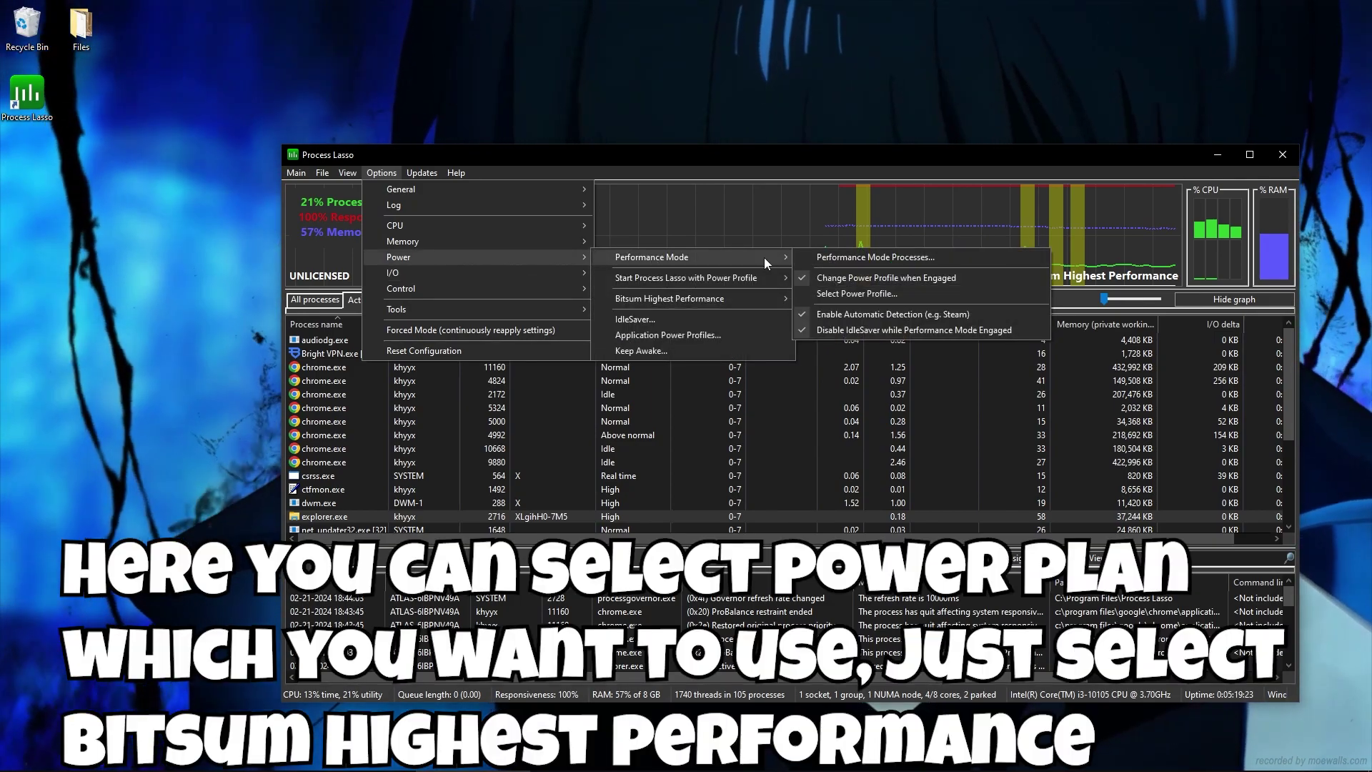
left_click(842, 296)
left_click(757, 368)
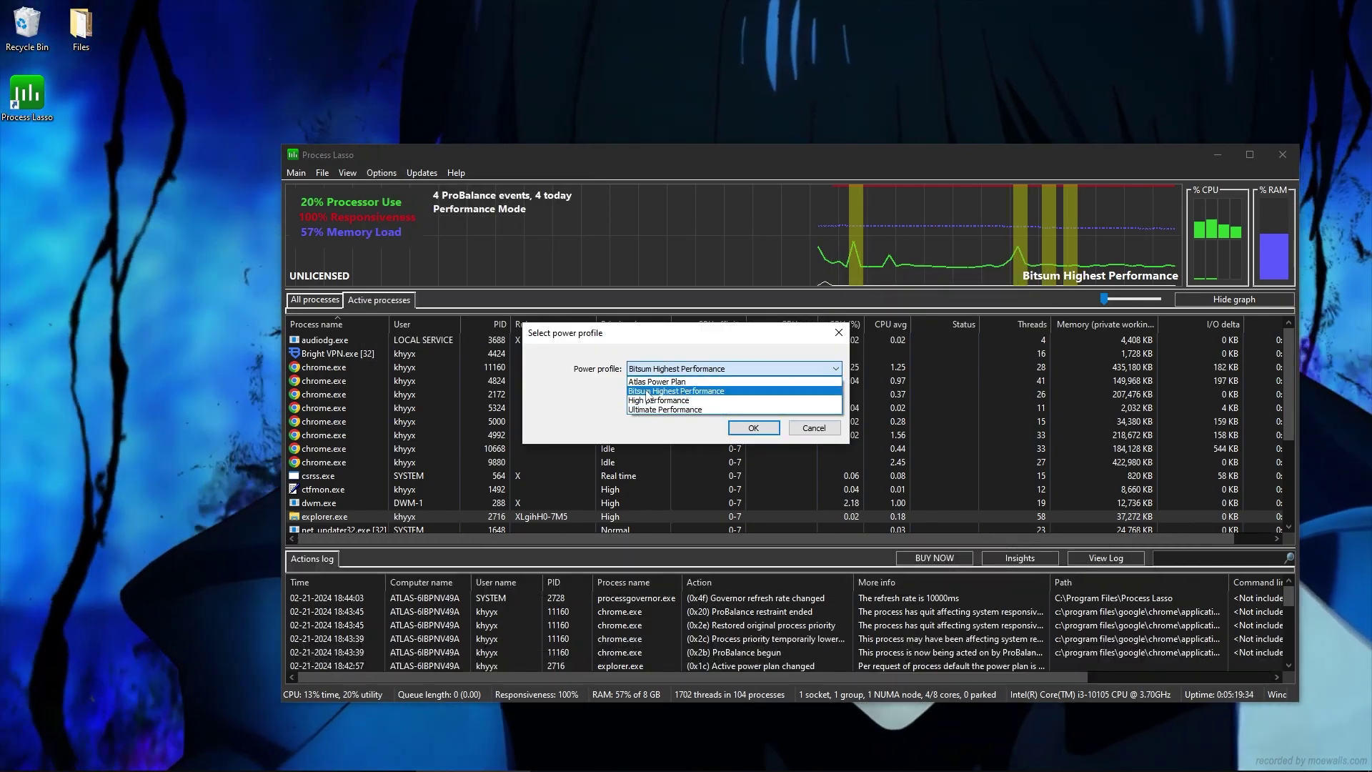
left_click(676, 391)
left_click(743, 428)
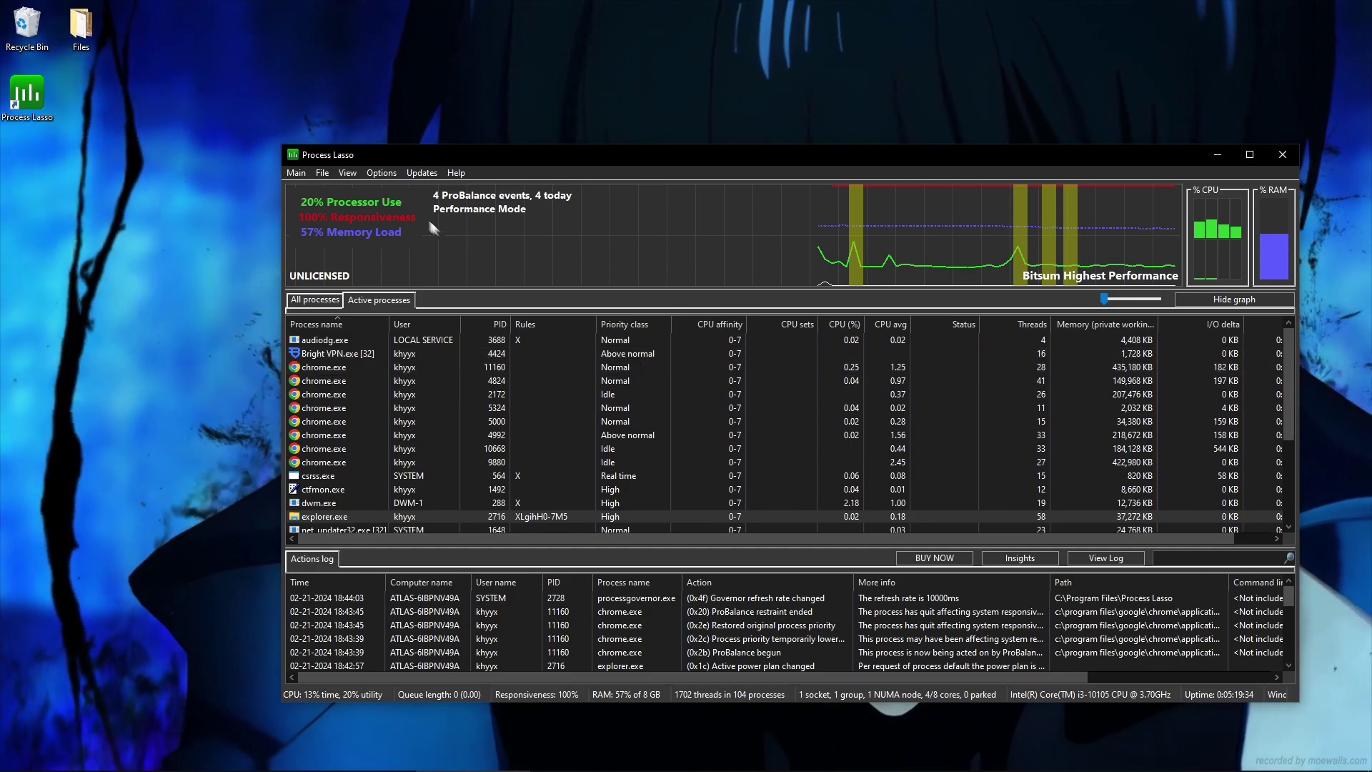
- Browse the Options menu toward the Windows scheduler tweak tool
left_click(381, 172)
mouse_move(403, 227)
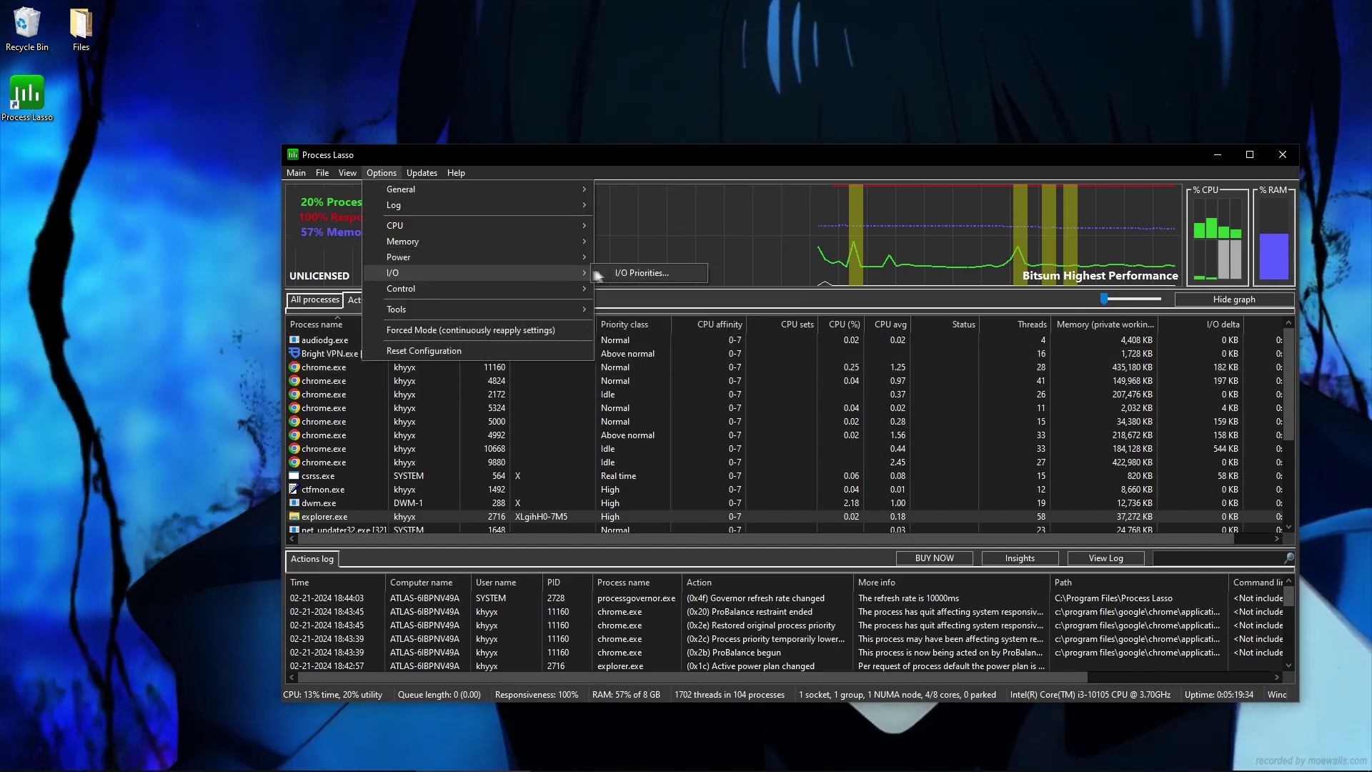
mouse_move(547, 291)
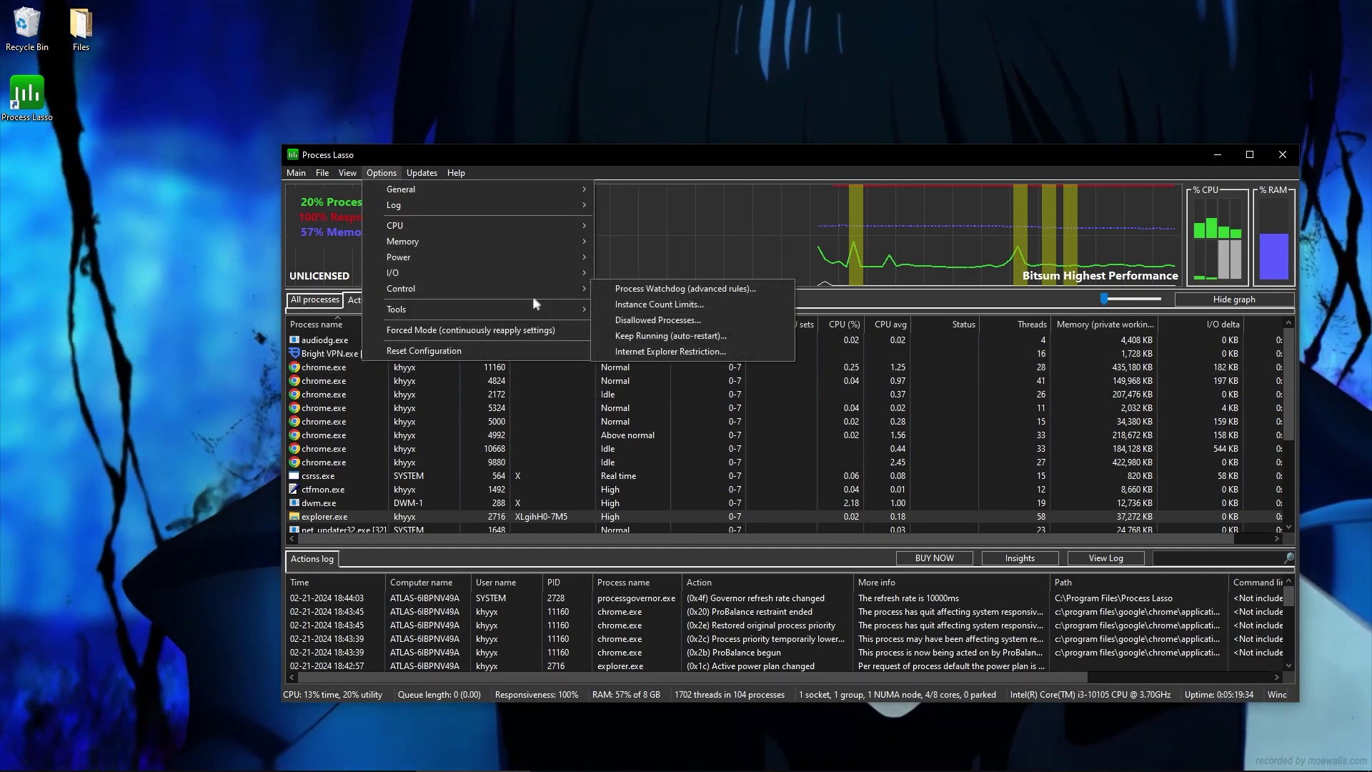
mouse_move(530, 315)
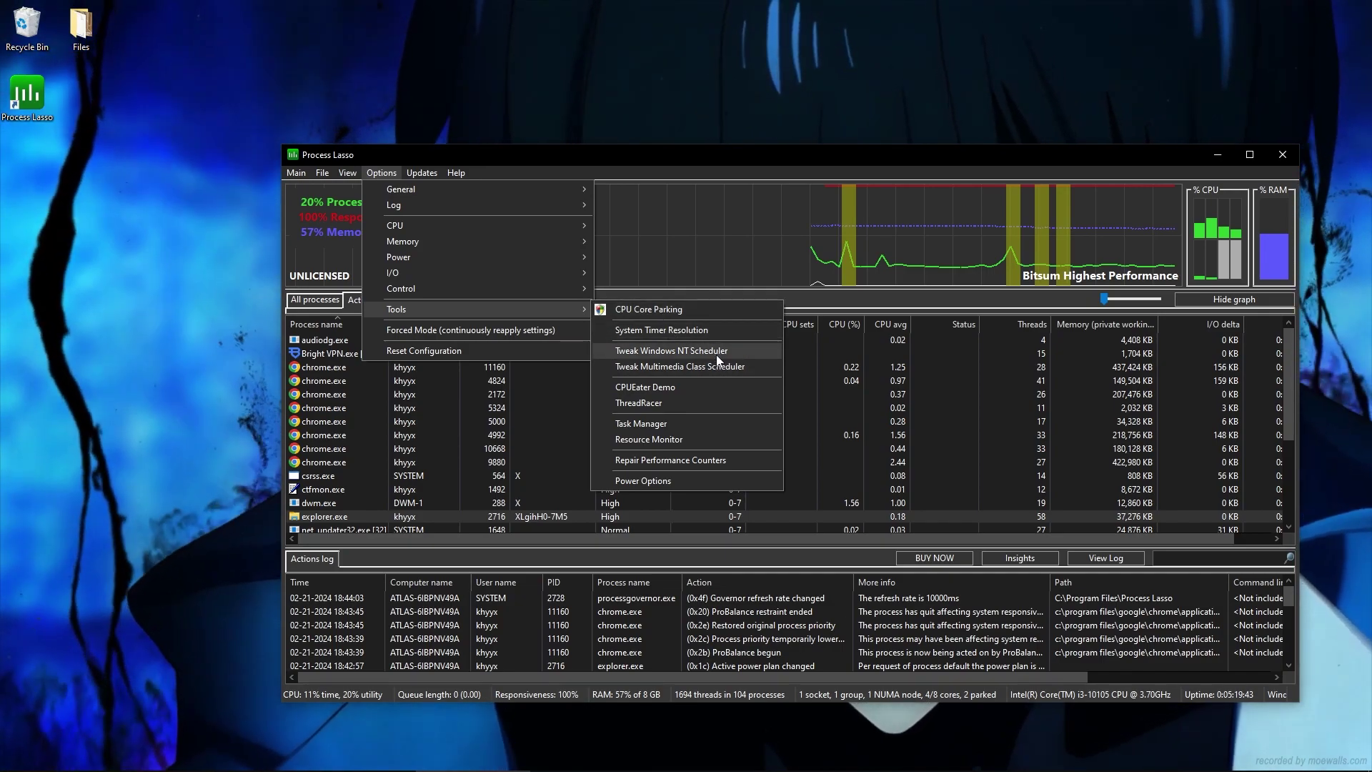
- In TweakScheduler, apply Long, variable-length intervals with a 3:1 foreground boost
left_click(716, 353)
left_click(736, 444)
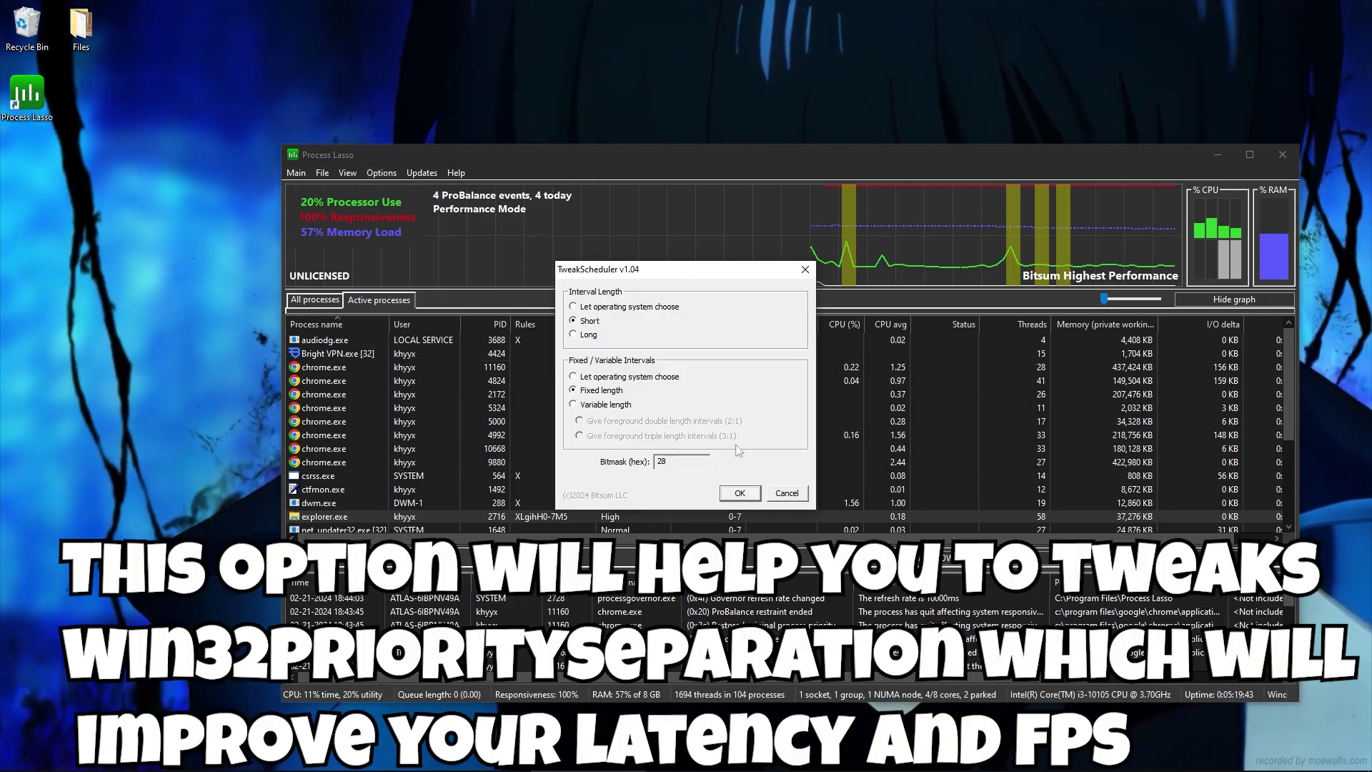
mouse_move(585, 272)
left_mouse_down()
mouse_move(629, 275)
mouse_move(583, 282)
left_mouse_up()
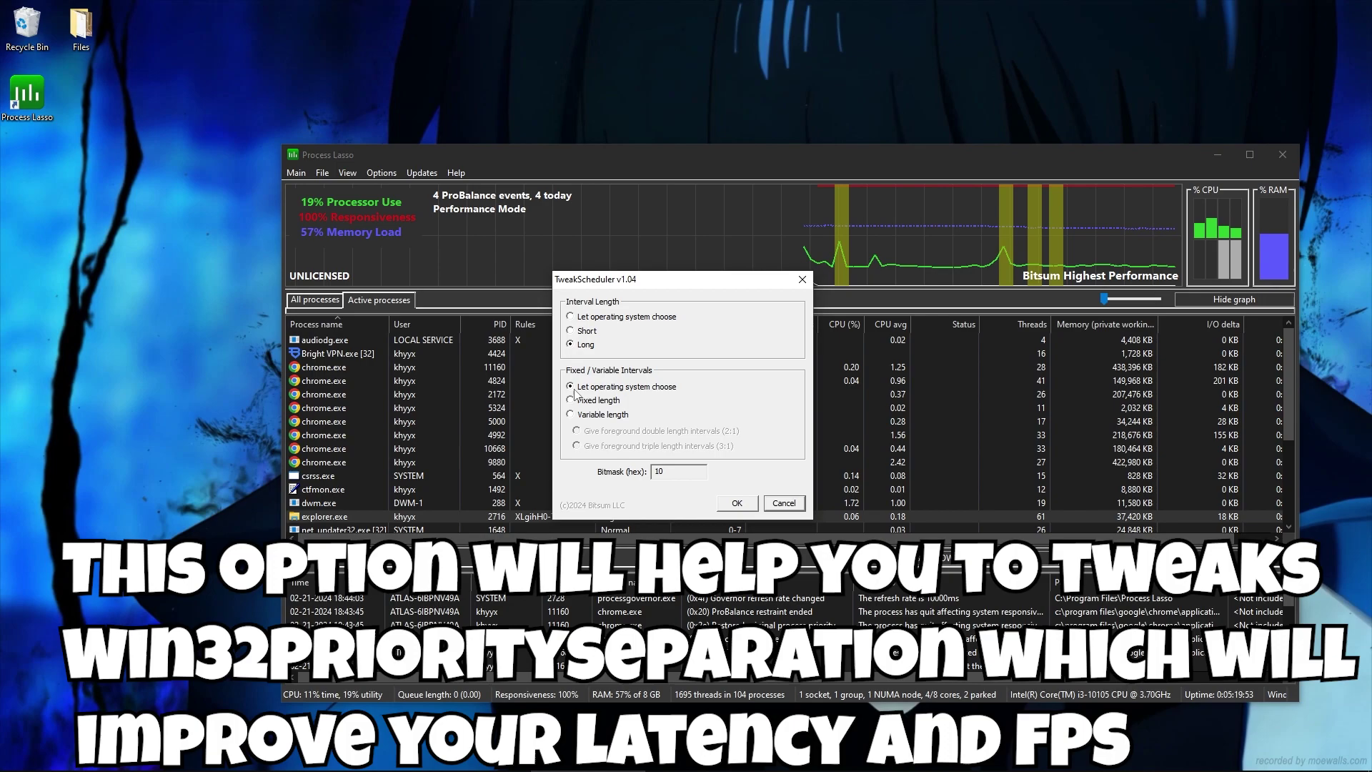
left_click(570, 414)
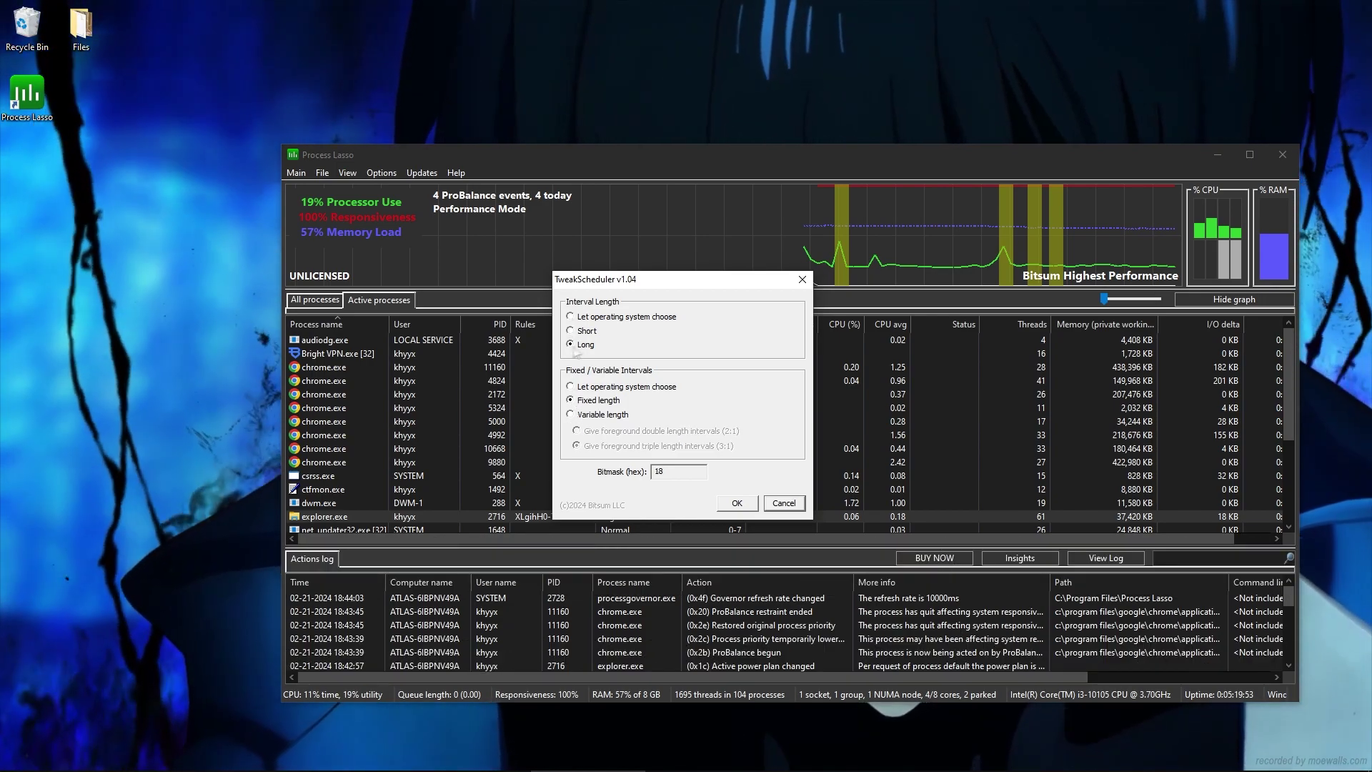
left_click(571, 316)
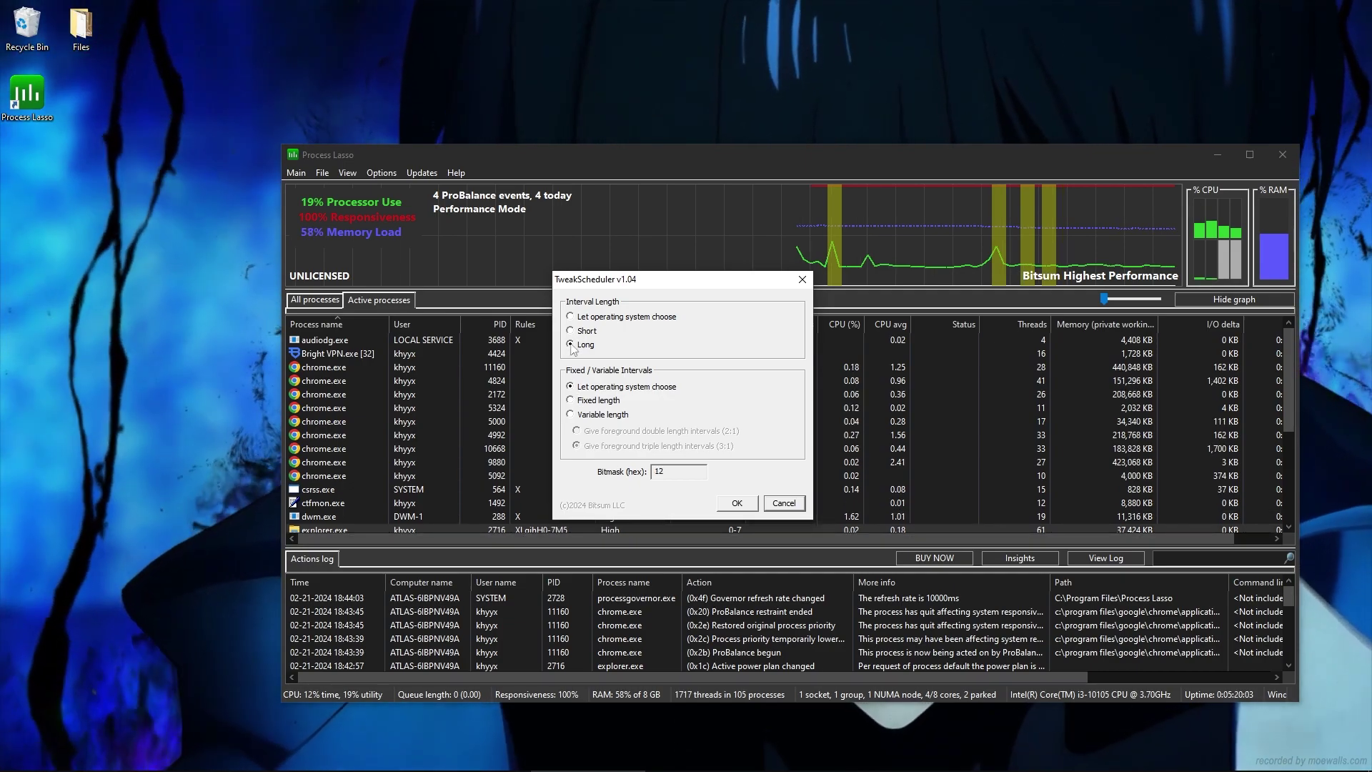
left_click(571, 415)
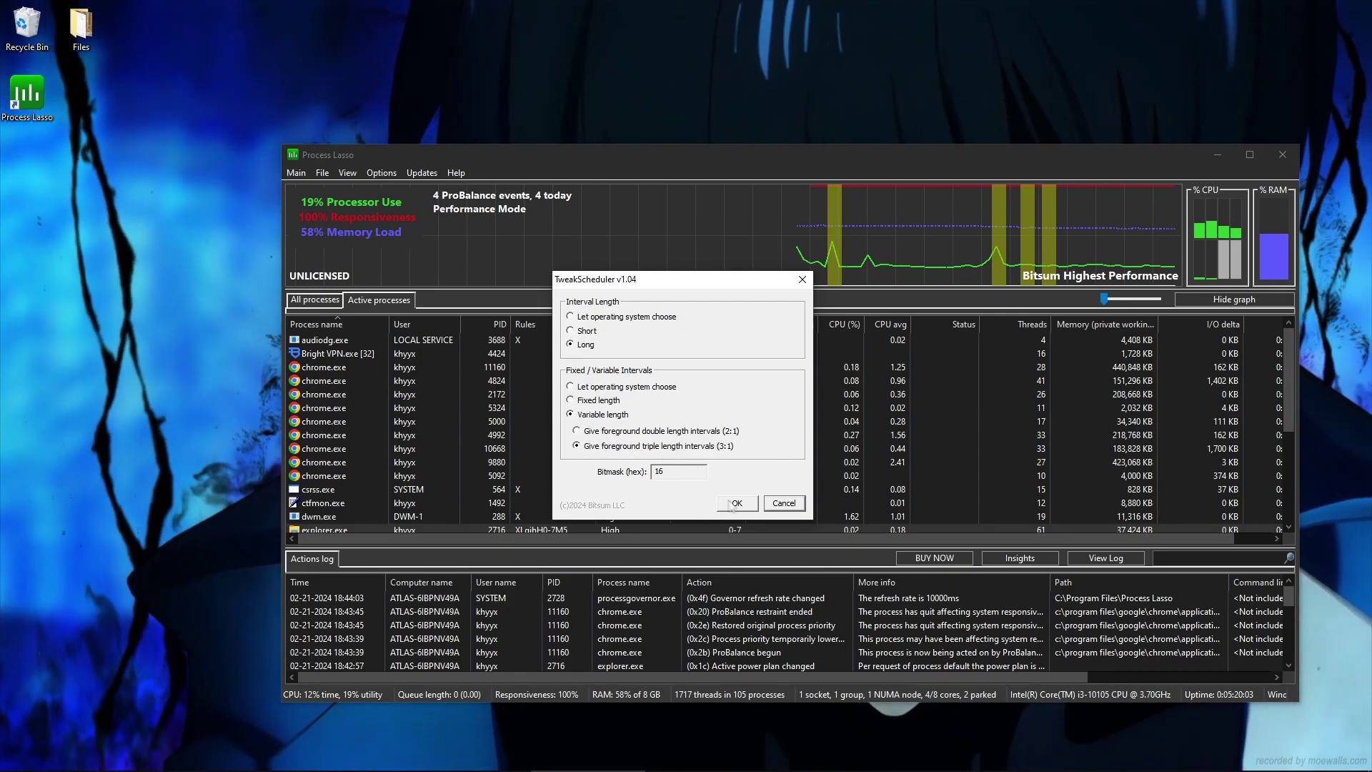
key("Return")
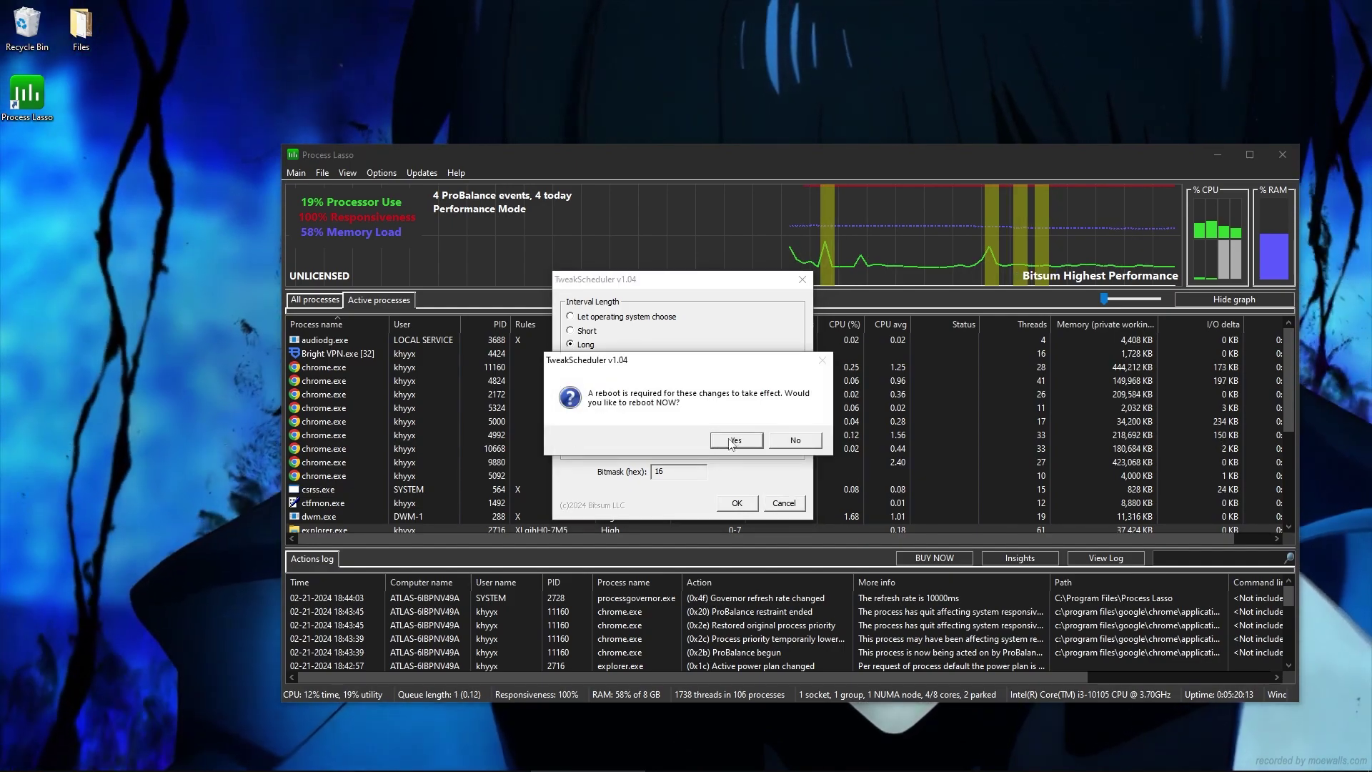
- Decline the reboot, open the Multimedia Class Scheduler tweak and select the Games task
left_click(780, 441)
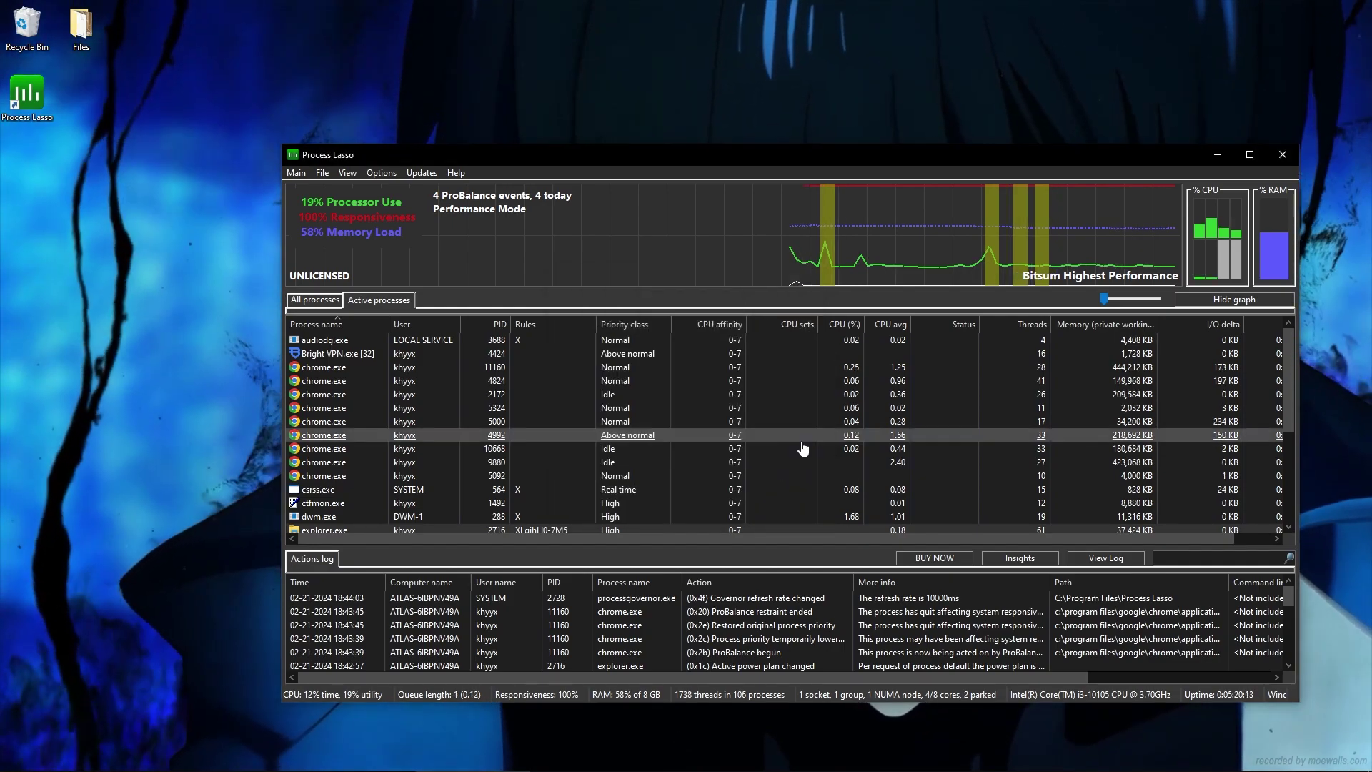
left_click(383, 173)
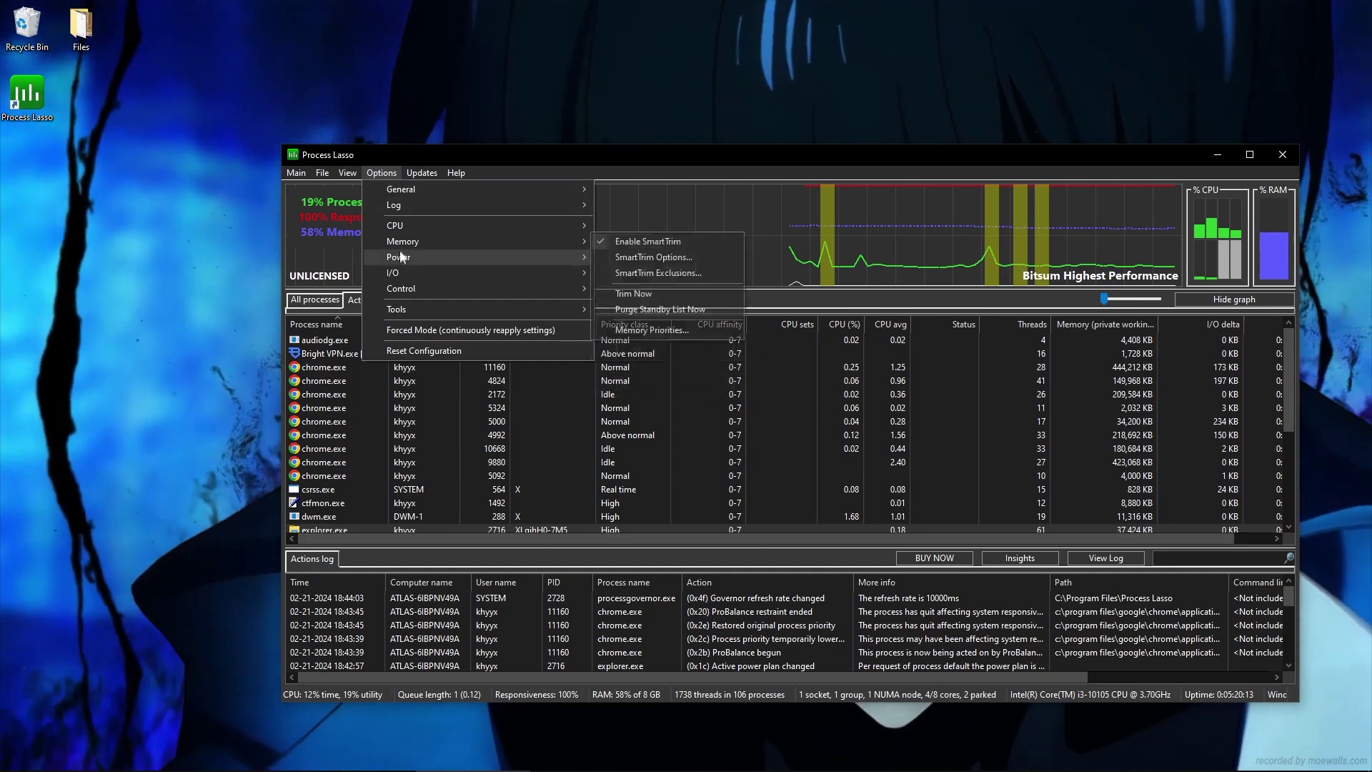
mouse_move(414, 294)
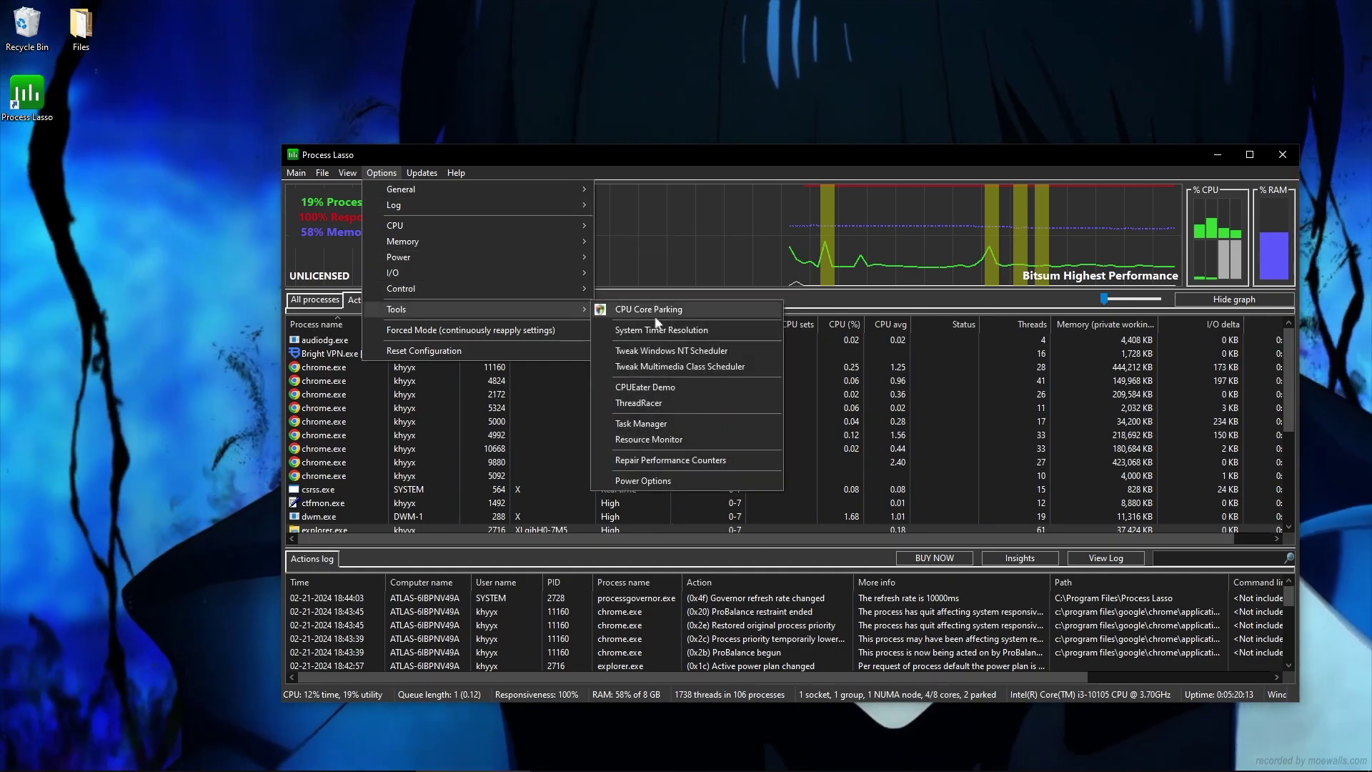
left_click(666, 367)
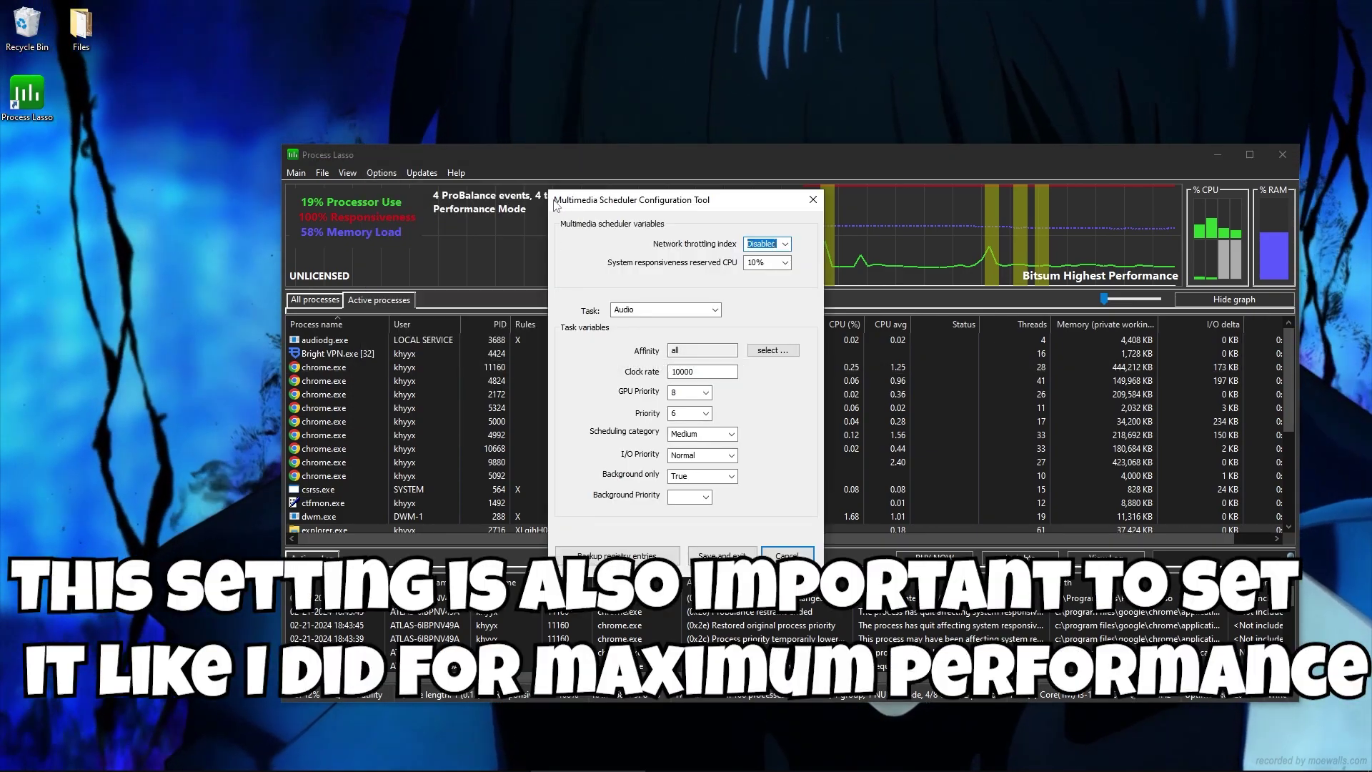
left_click(715, 310)
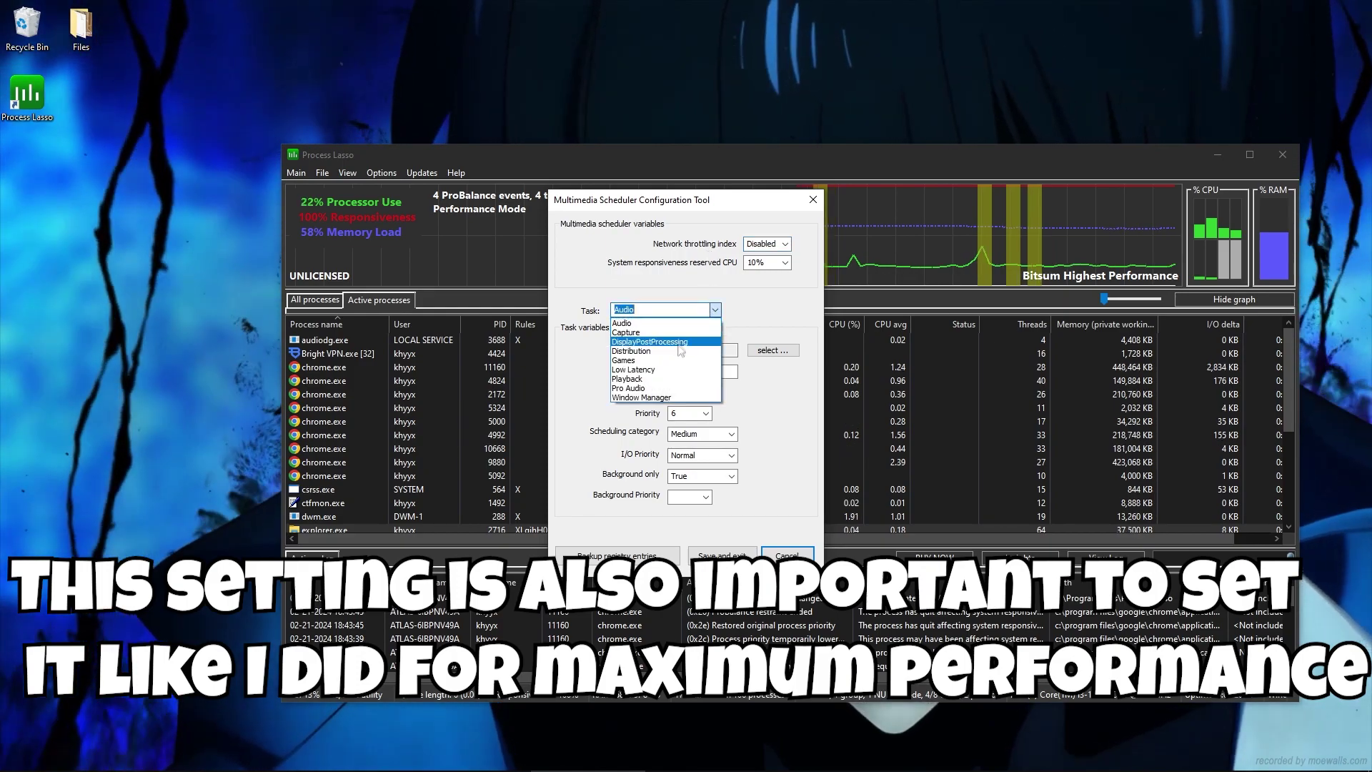
left_click(672, 357)
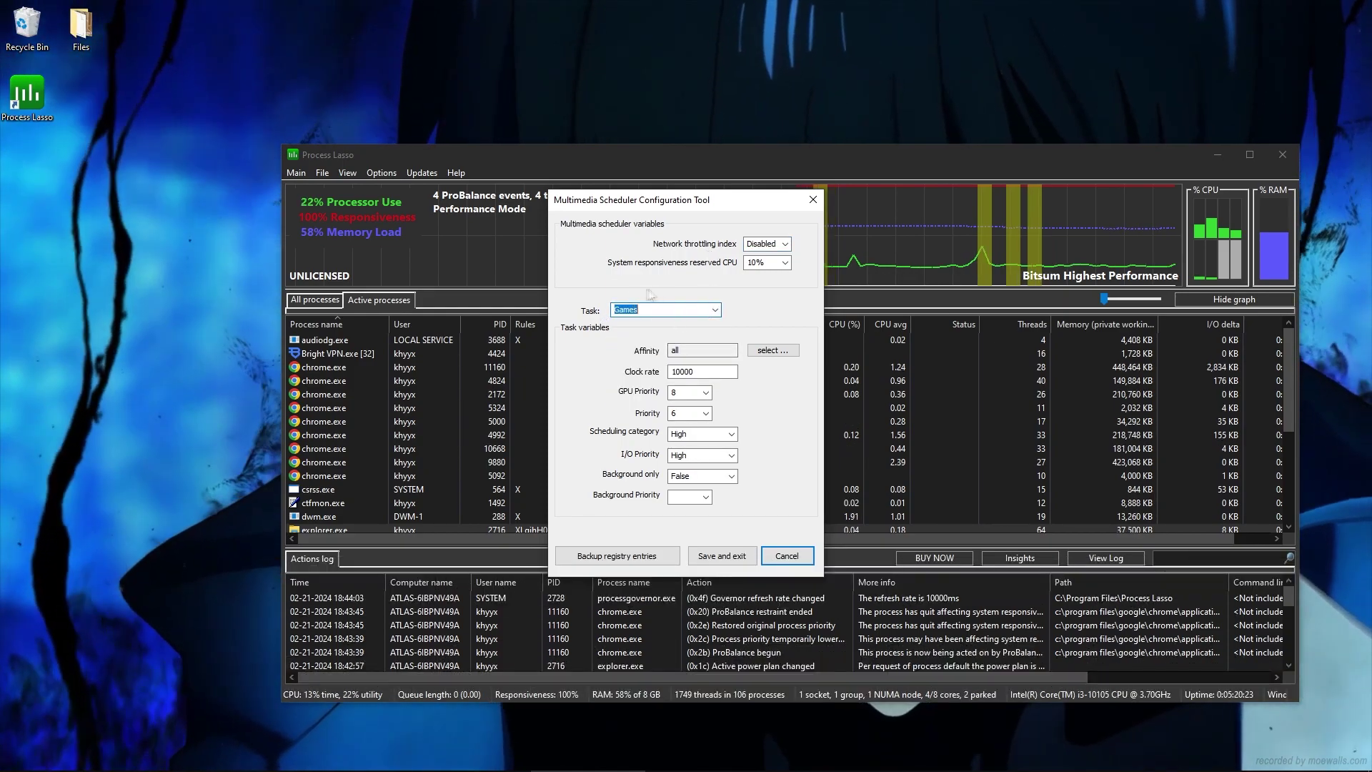
- Set reserved CPU to 0% and keep network throttling Disabled for the Games task
left_click(784, 263)
scroll(784, 267, "up", 4)
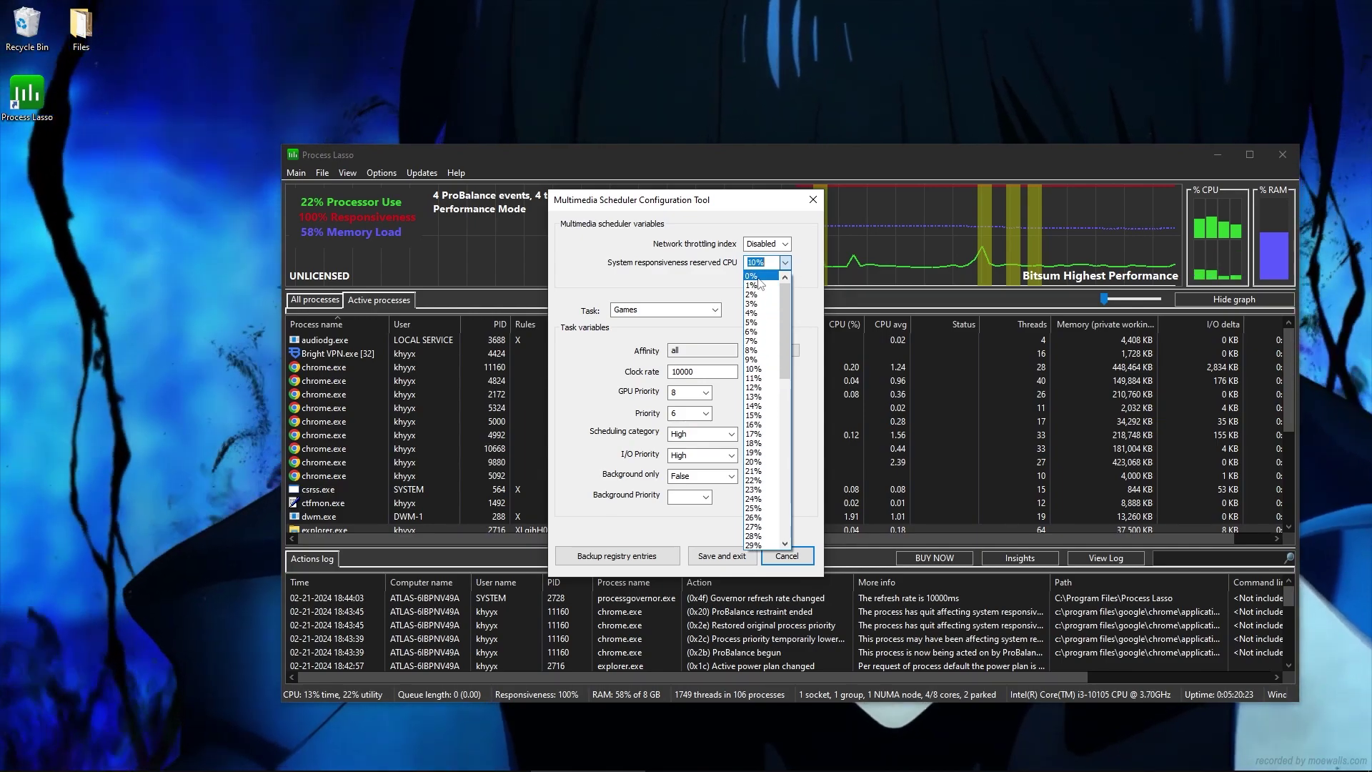
left_click(758, 278)
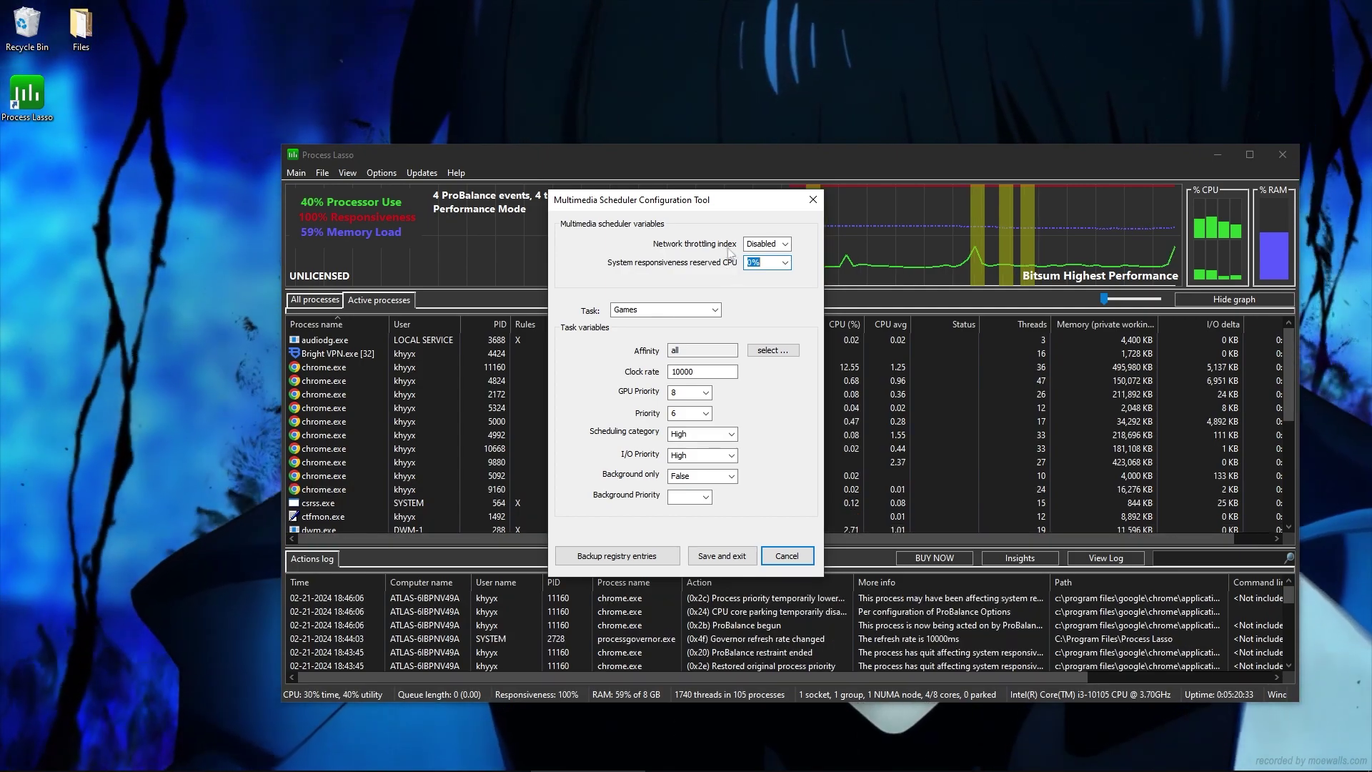
left_click(783, 243)
left_click(792, 250)
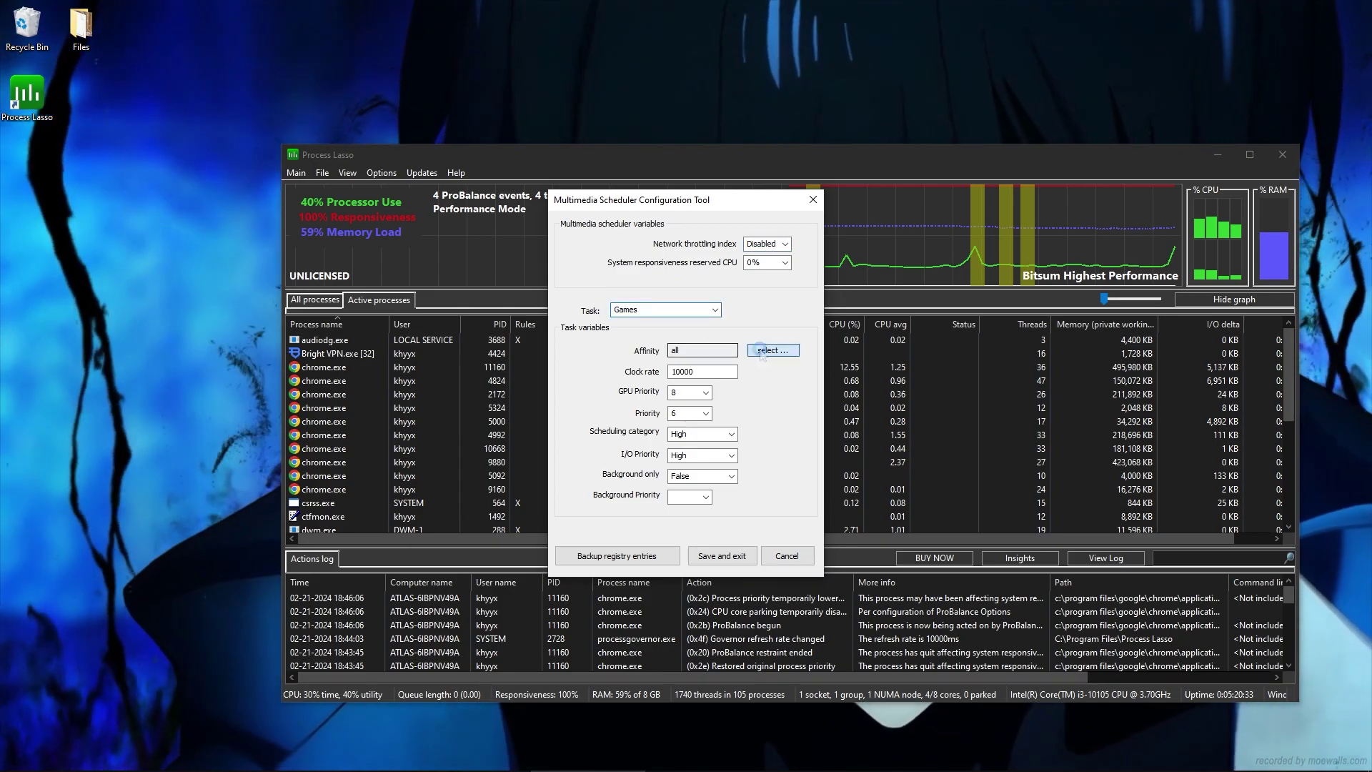
left_click(762, 350)
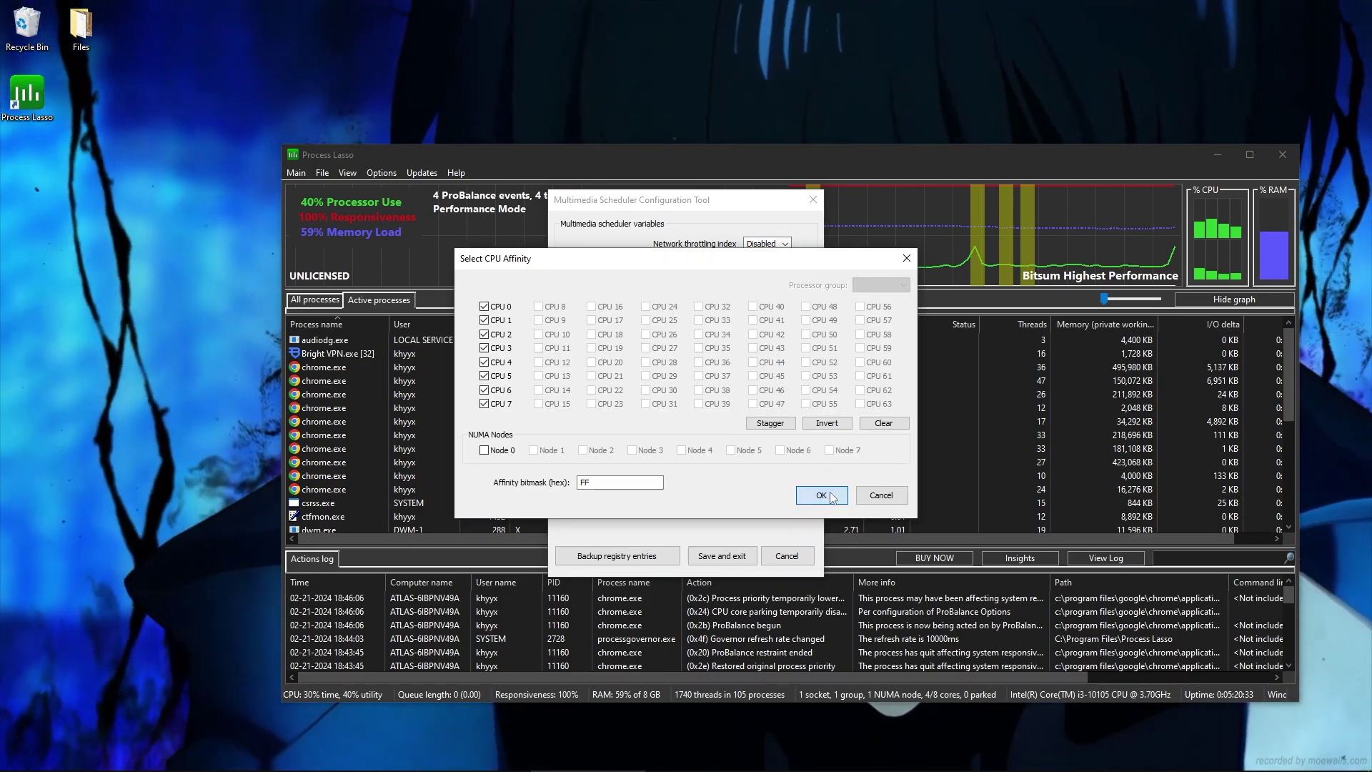
left_click(821, 495)
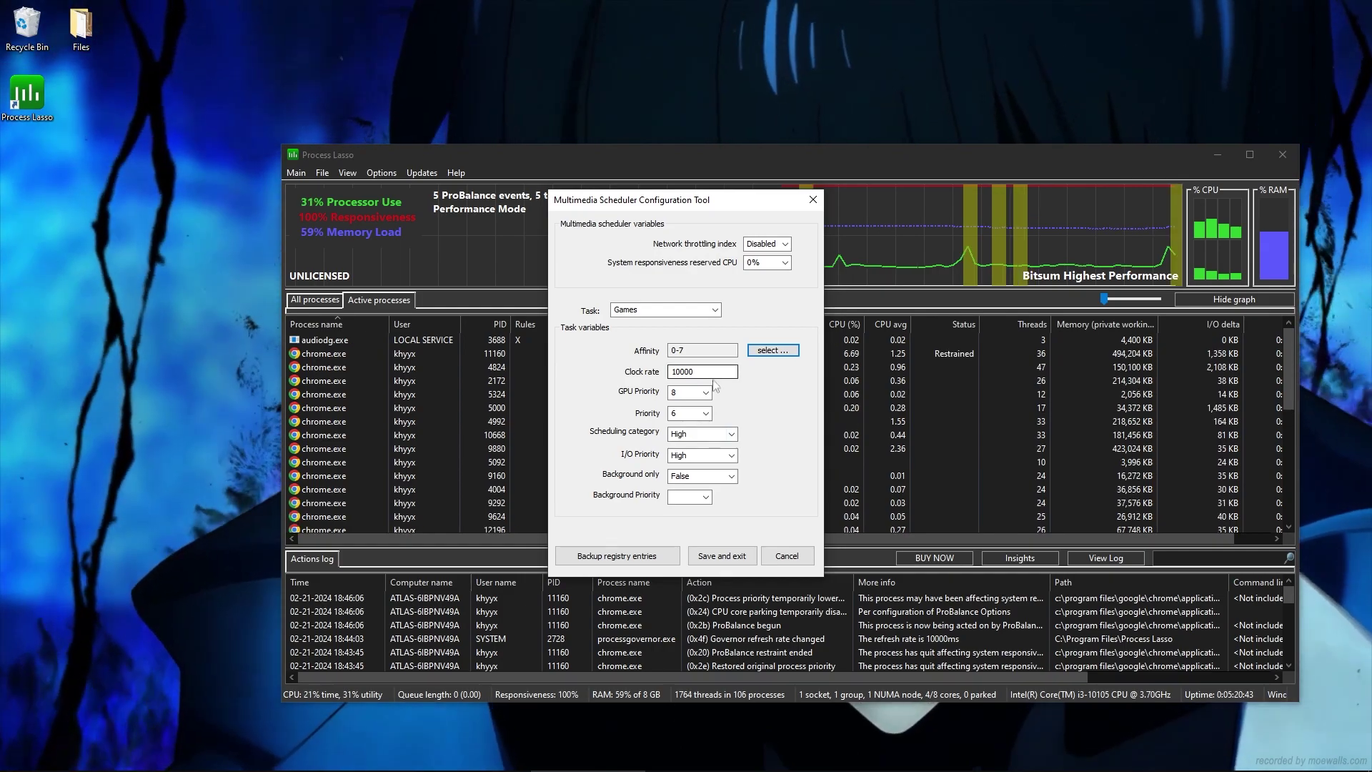
- Give the Games task GPU priority 30, priority 7 and High I/O priority
left_click(705, 393)
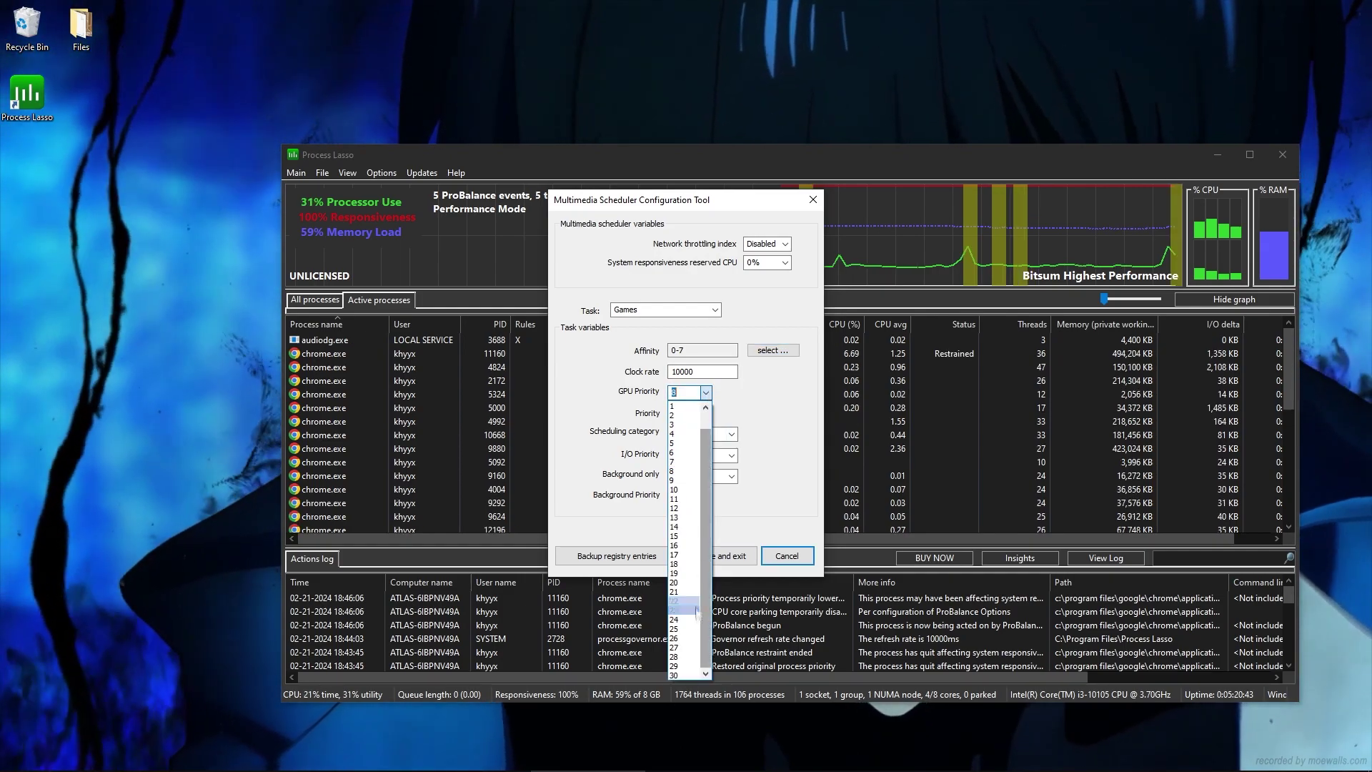
left_click(682, 675)
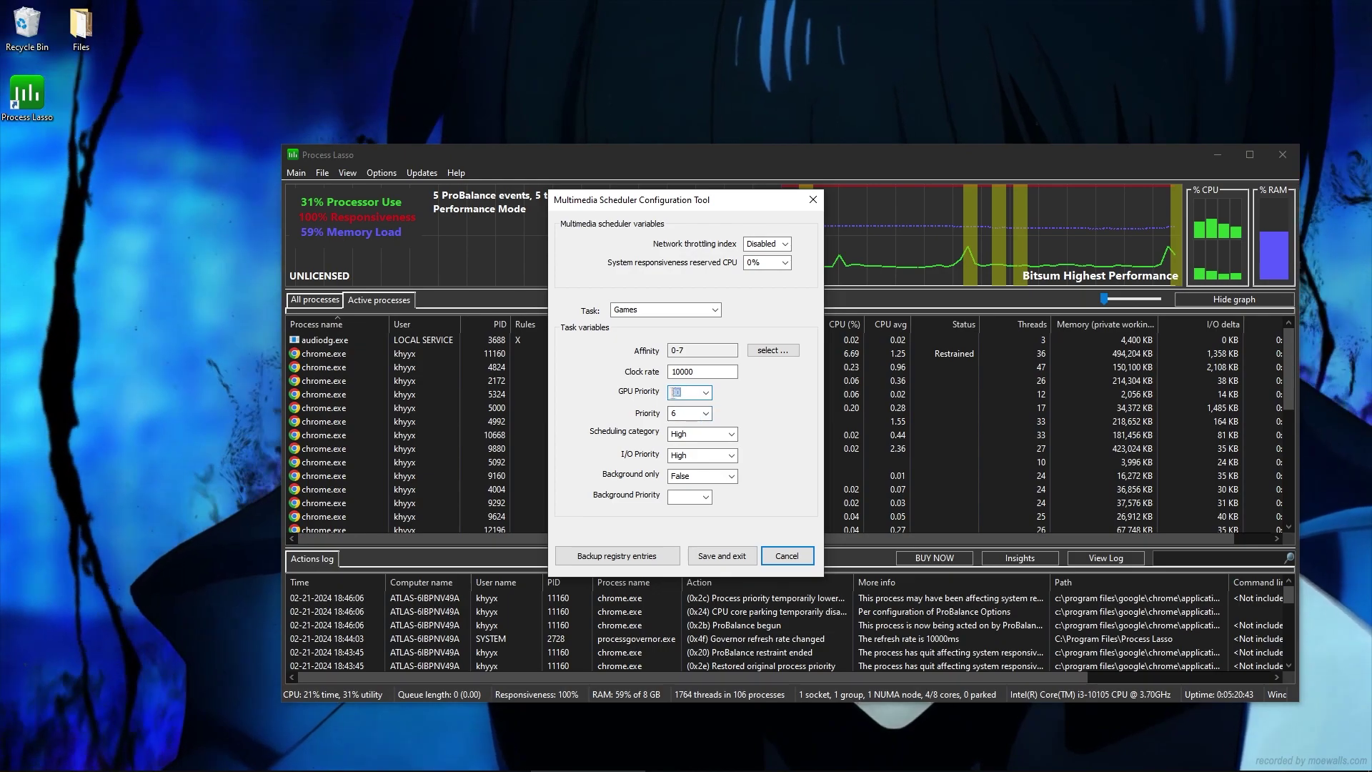
left_click(705, 414)
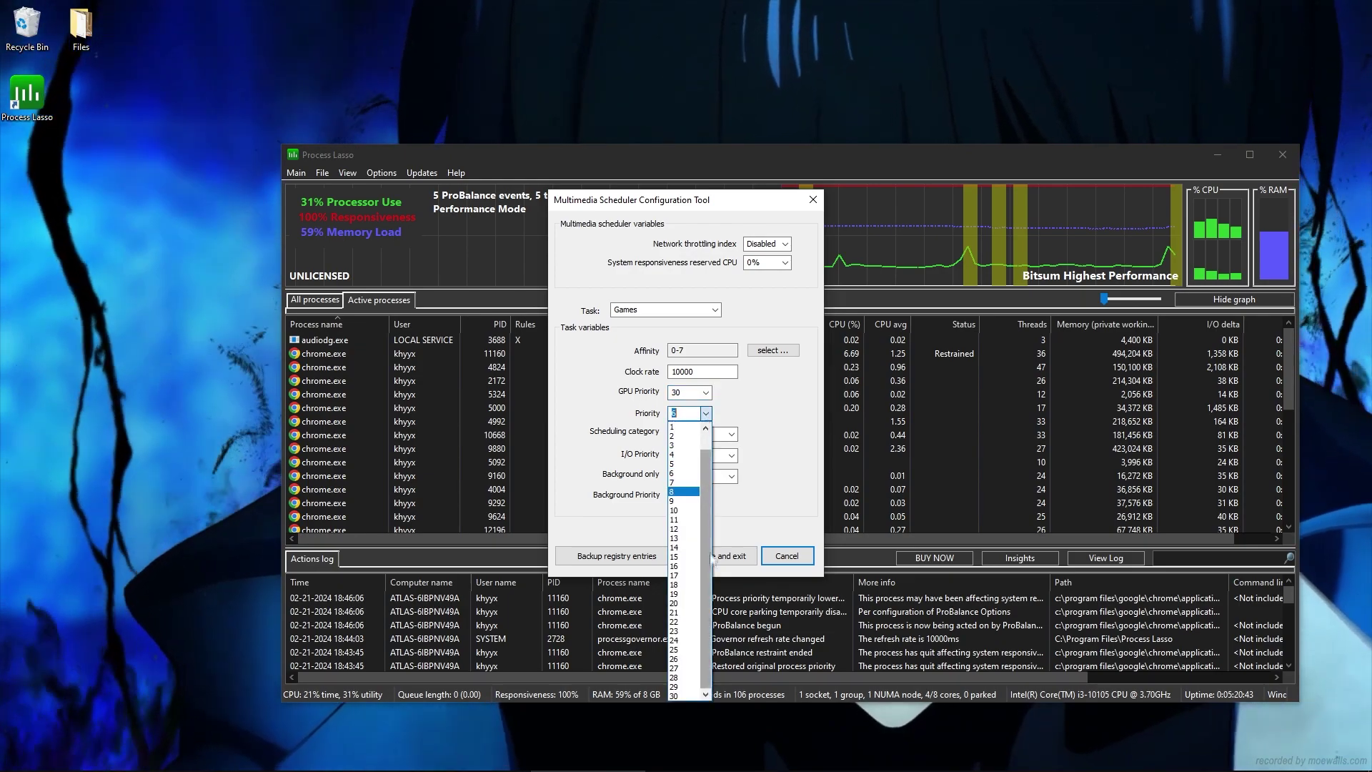
left_click(679, 483)
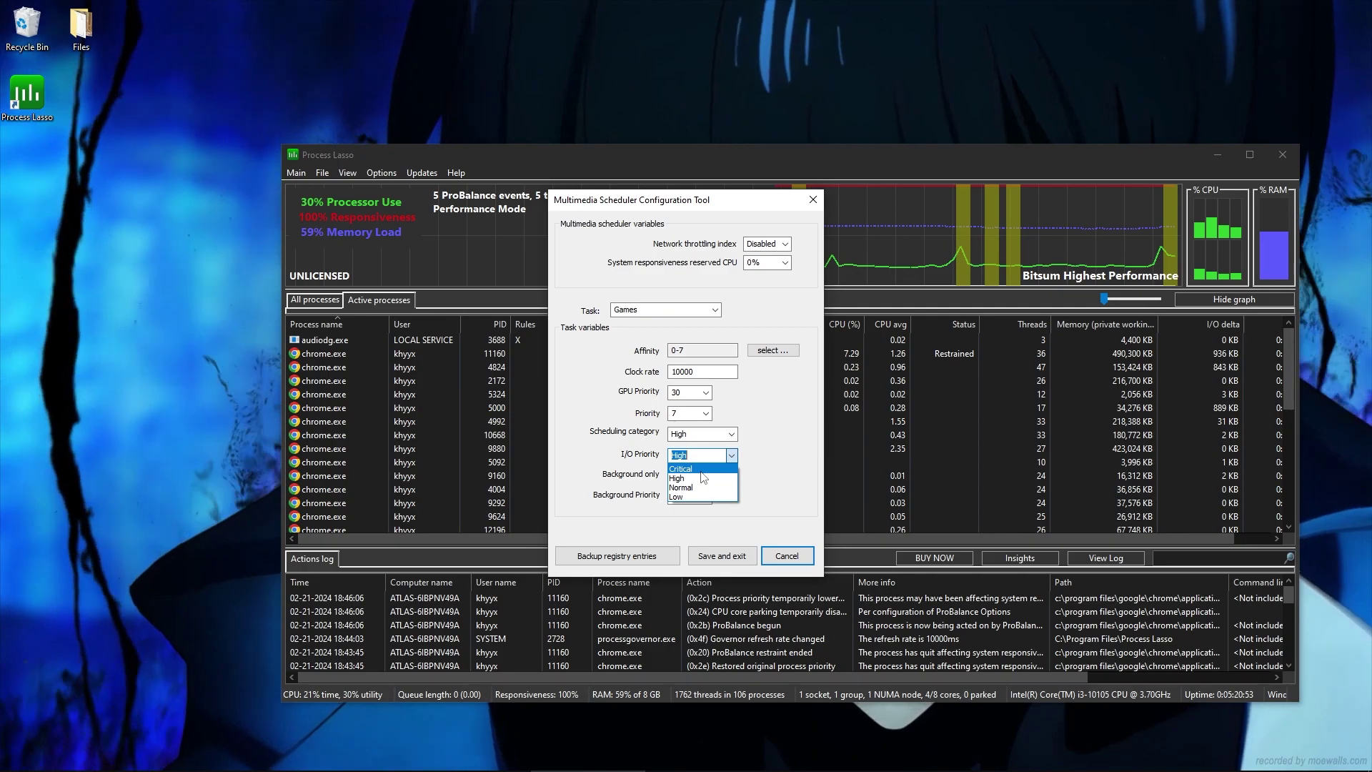
left_click(676, 478)
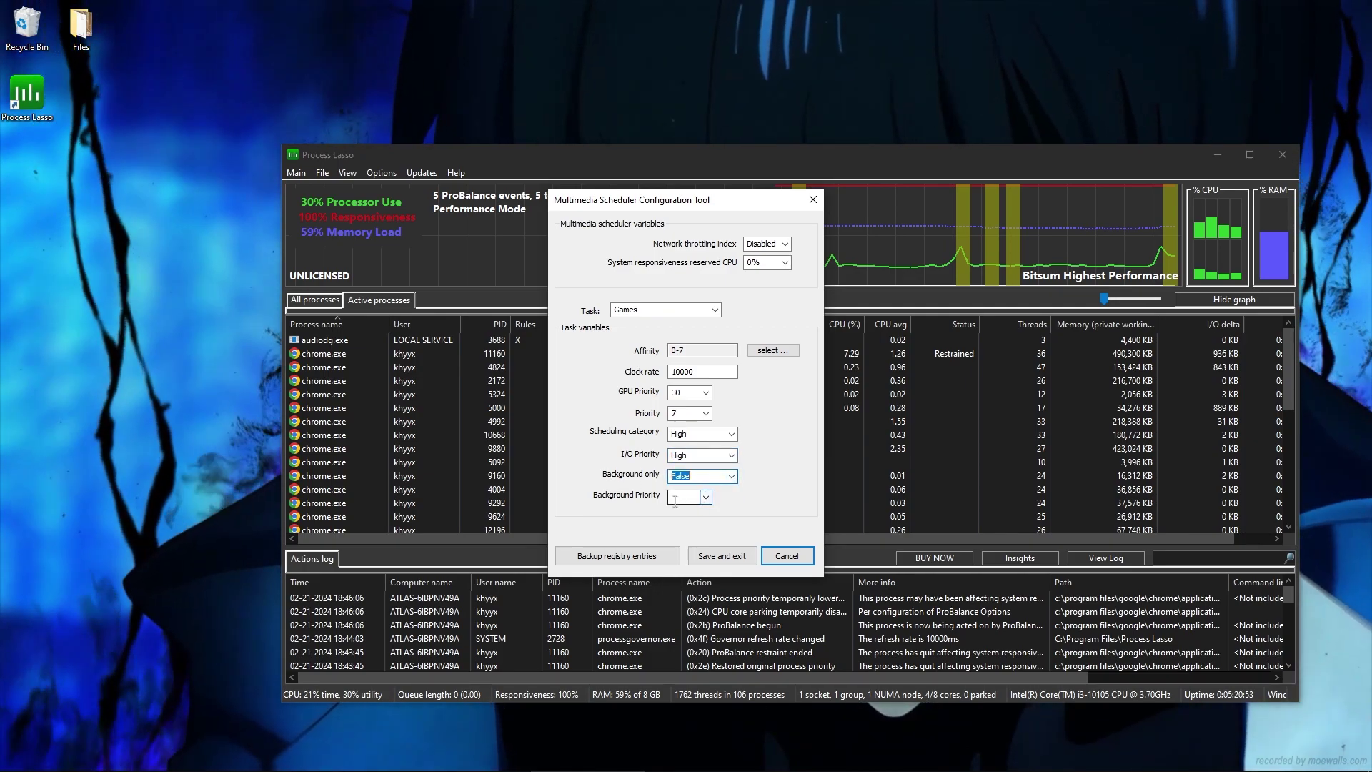
- Set DisplayPostProcessing to clock rate 5000, GPU priority 1 and priority 2
left_click(679, 310)
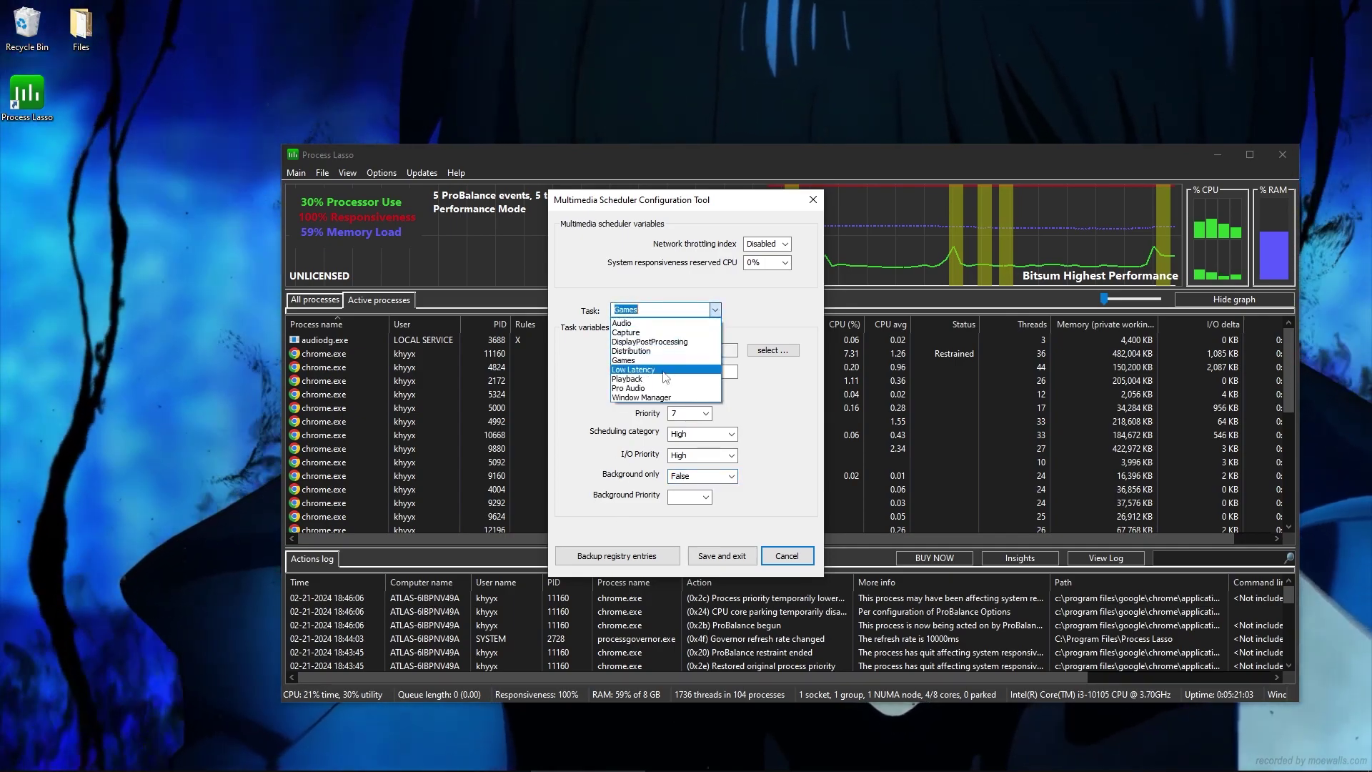
left_click(669, 343)
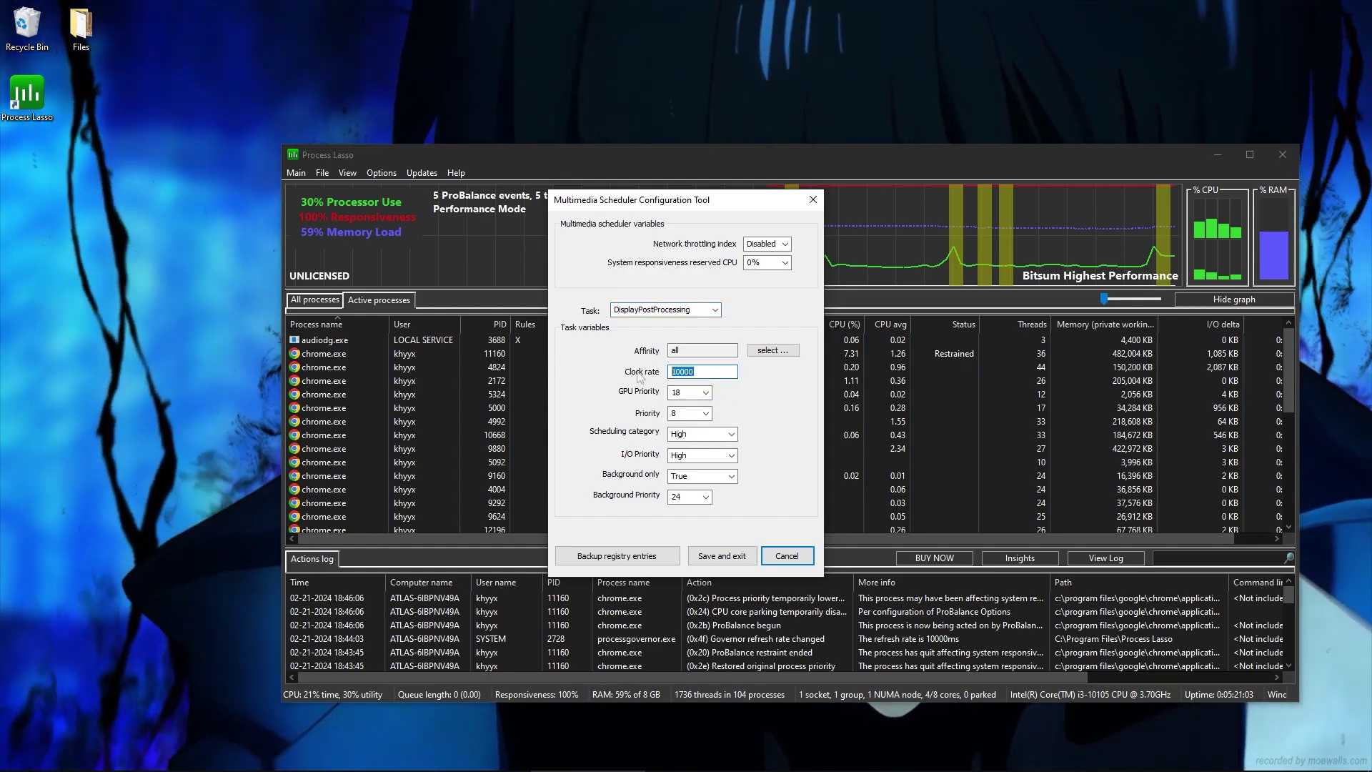
type("500")
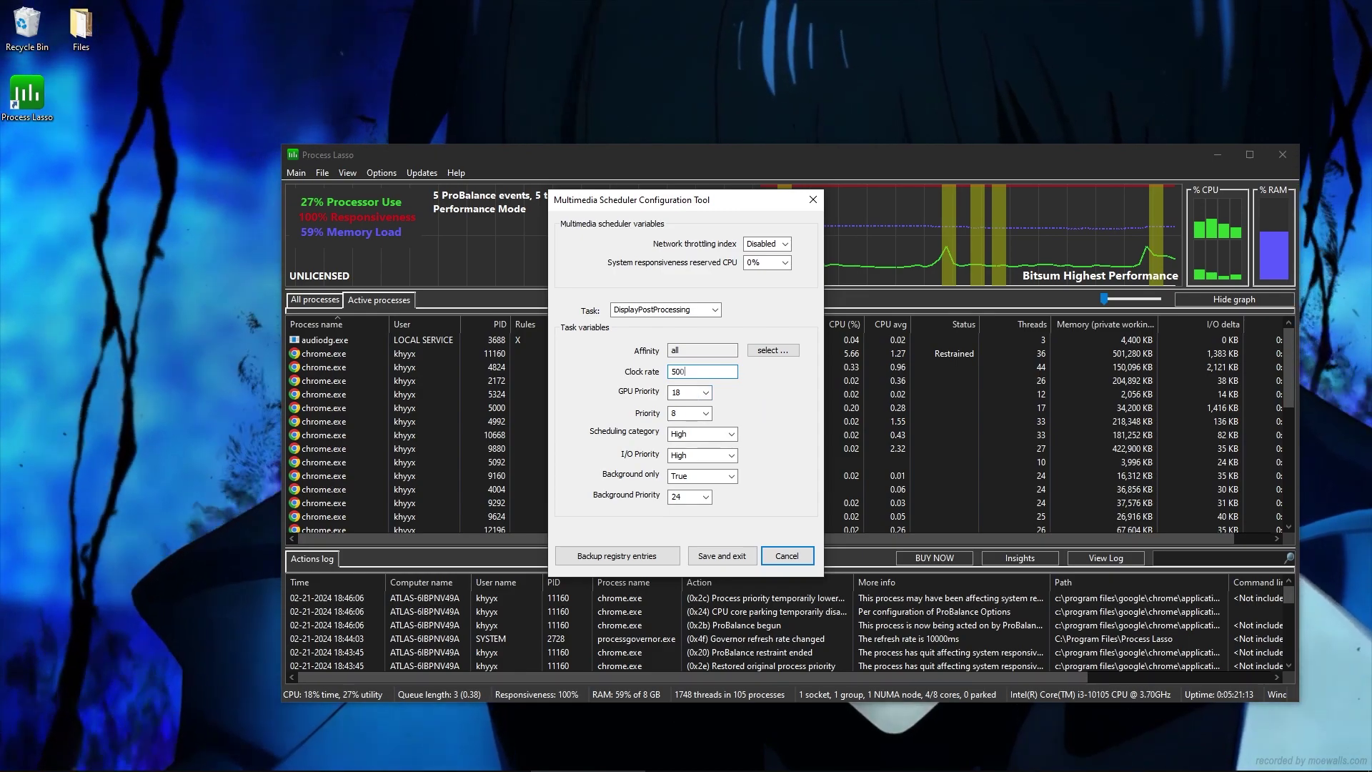
left_click(706, 394)
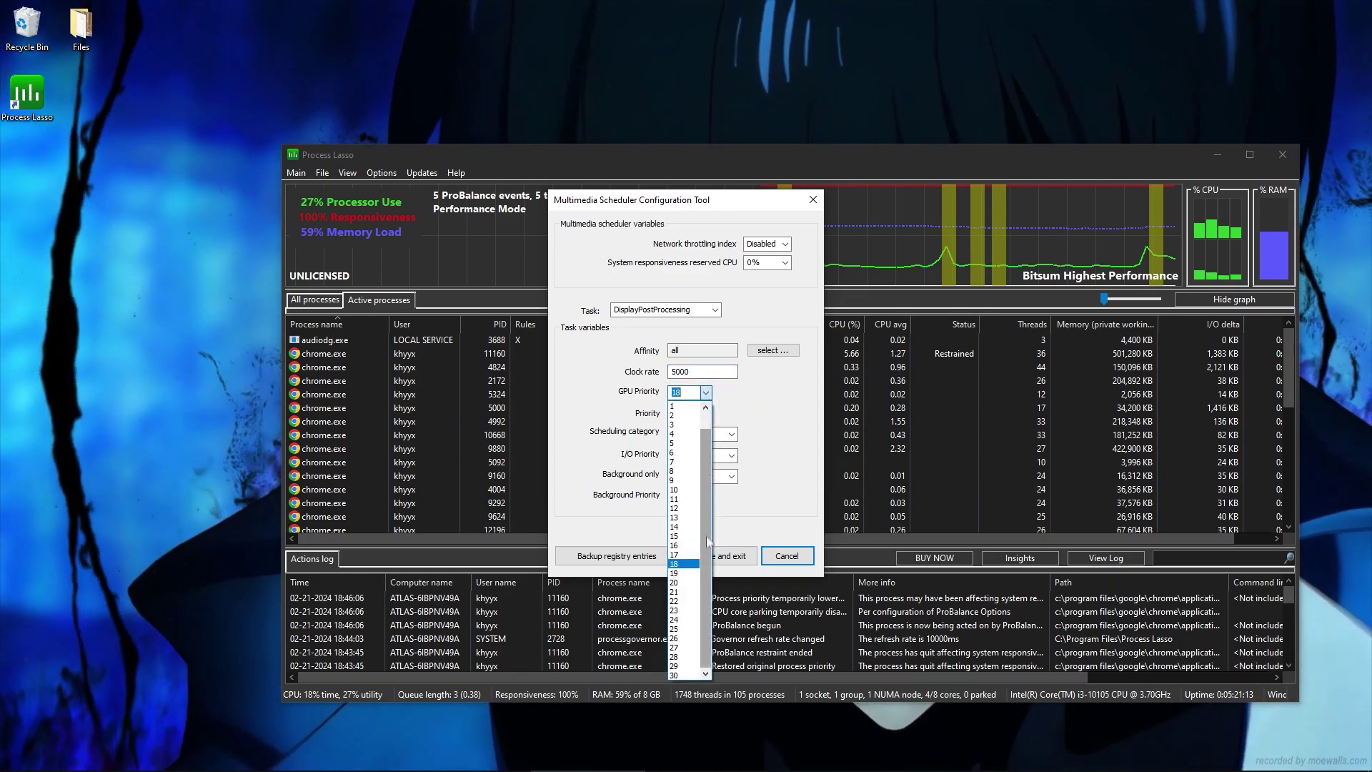
left_click(674, 406)
left_click(705, 415)
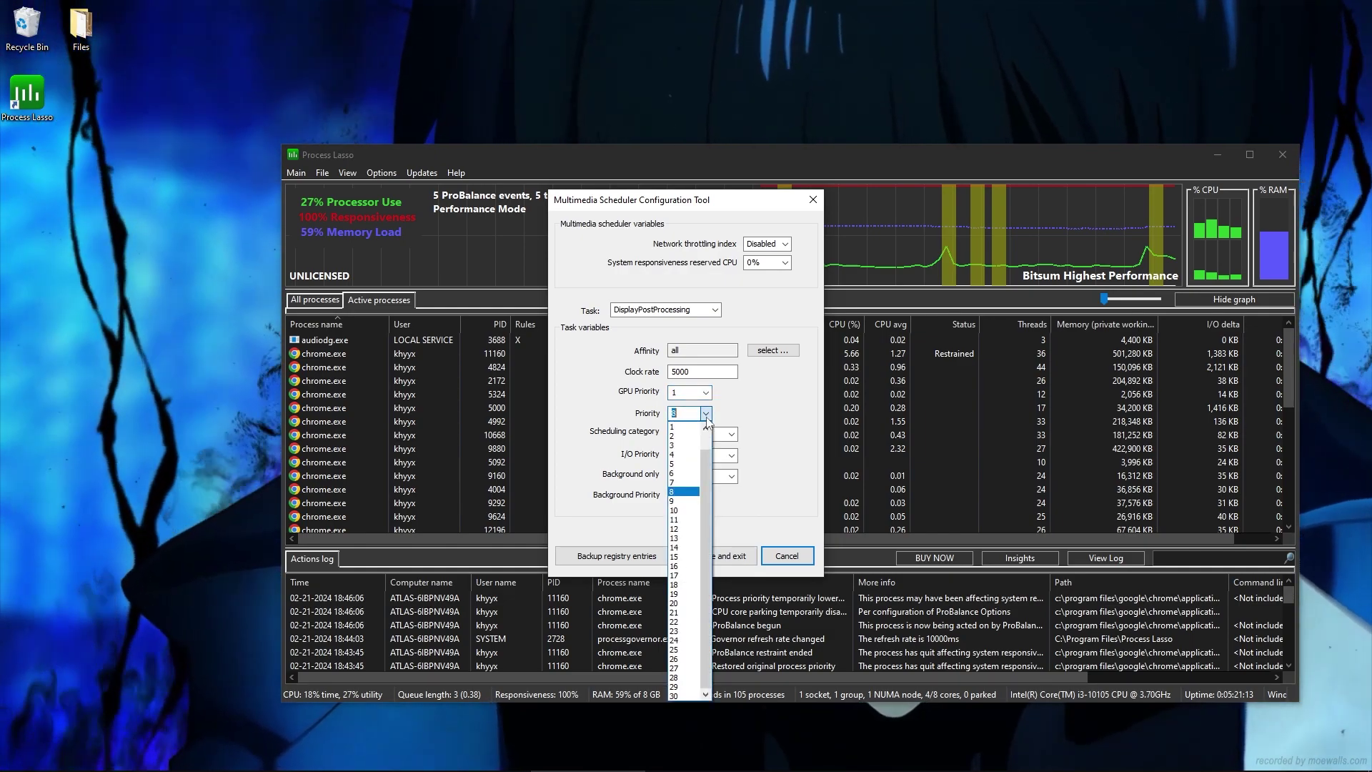
left_click(673, 435)
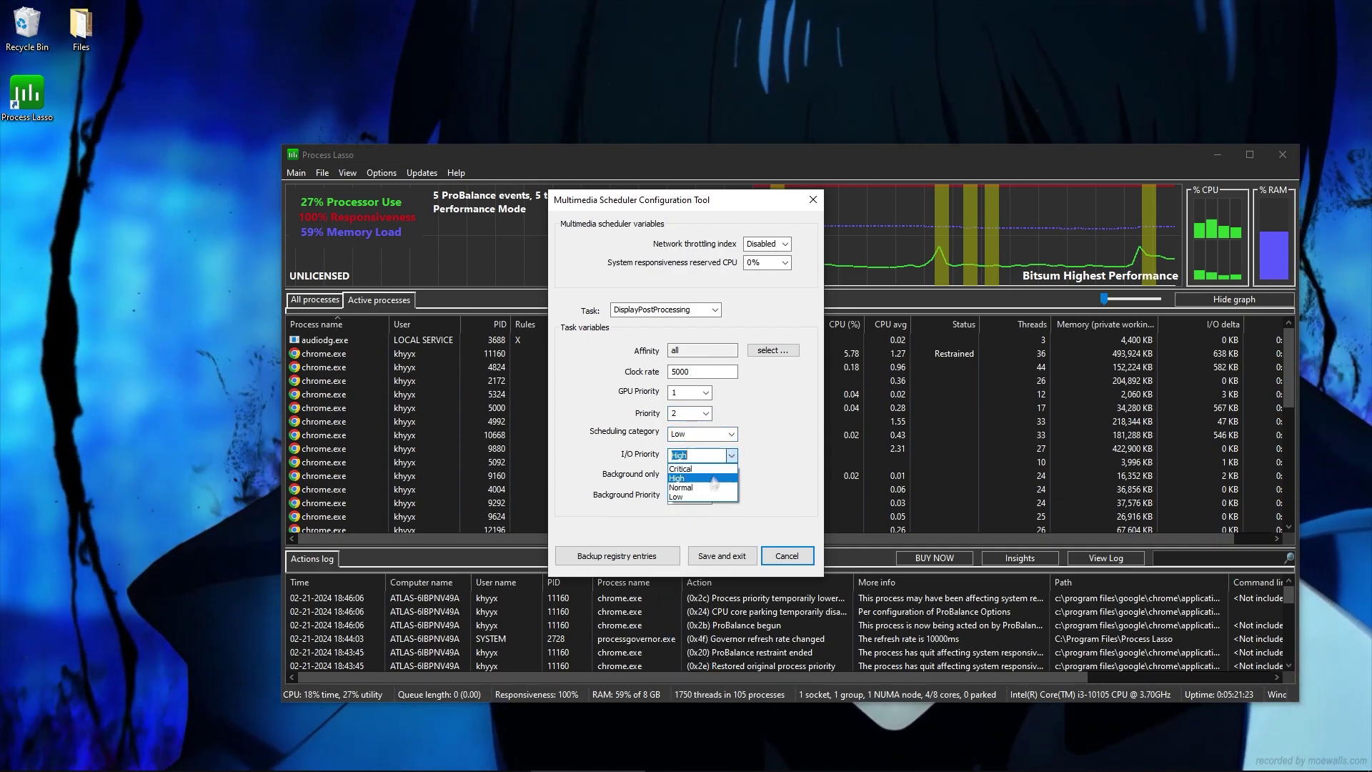
- Keep background-only True, set background priority 2, and save the scheduler changes
left_click(731, 476)
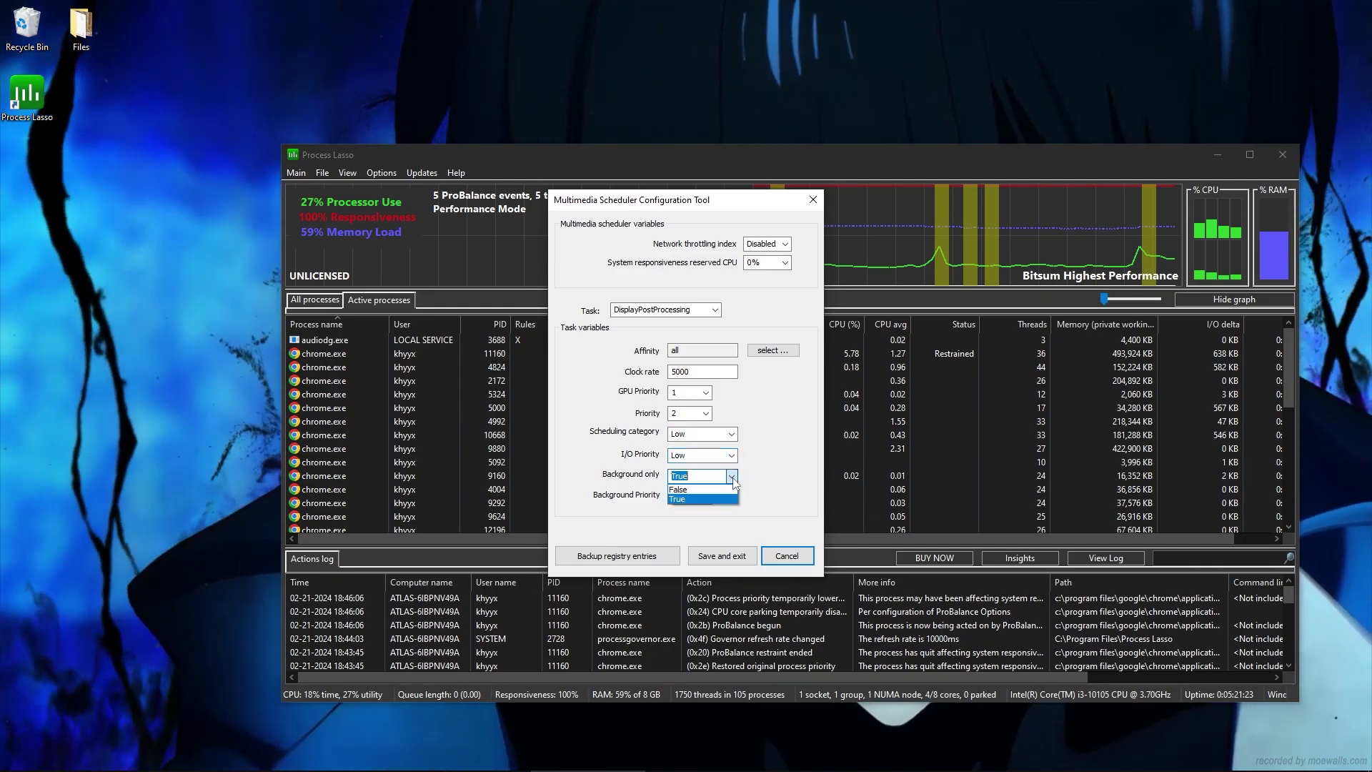
left_click(704, 499)
left_click(705, 496)
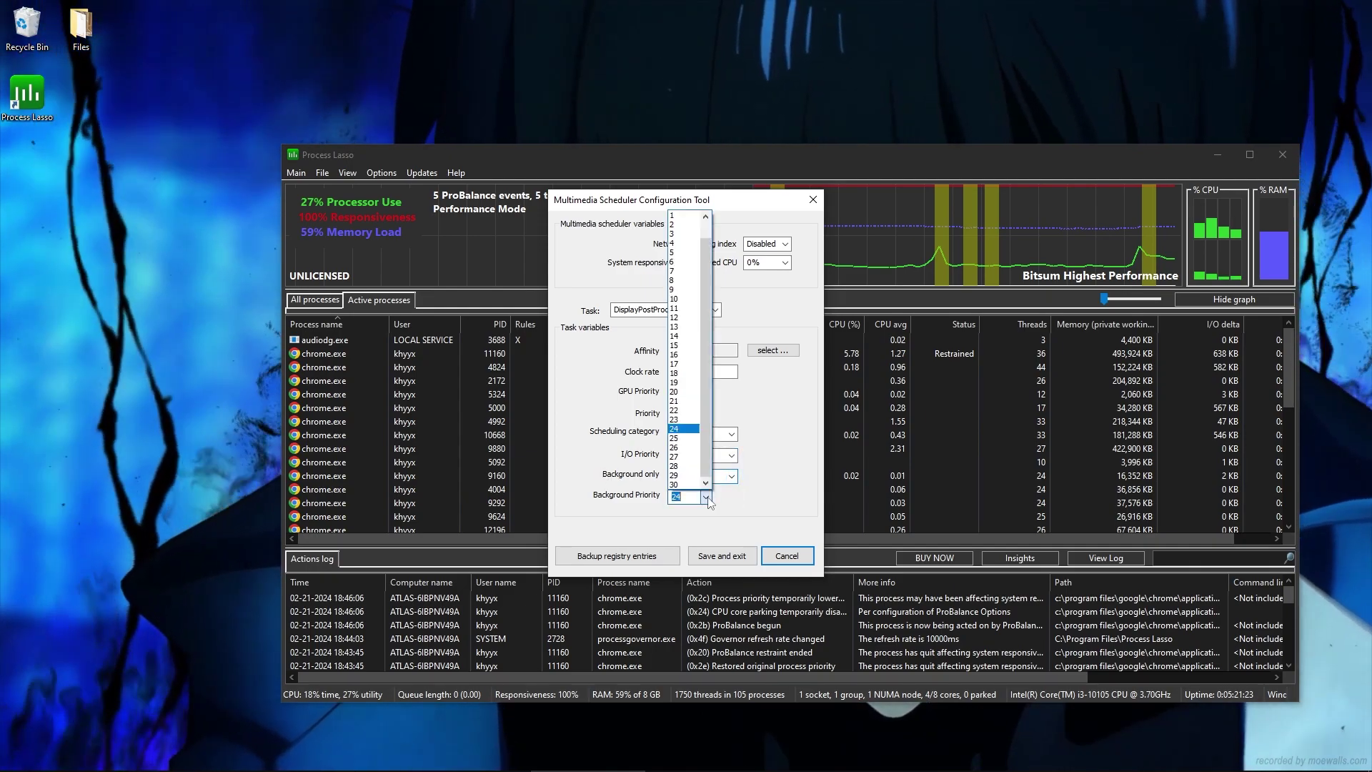
left_click(675, 216)
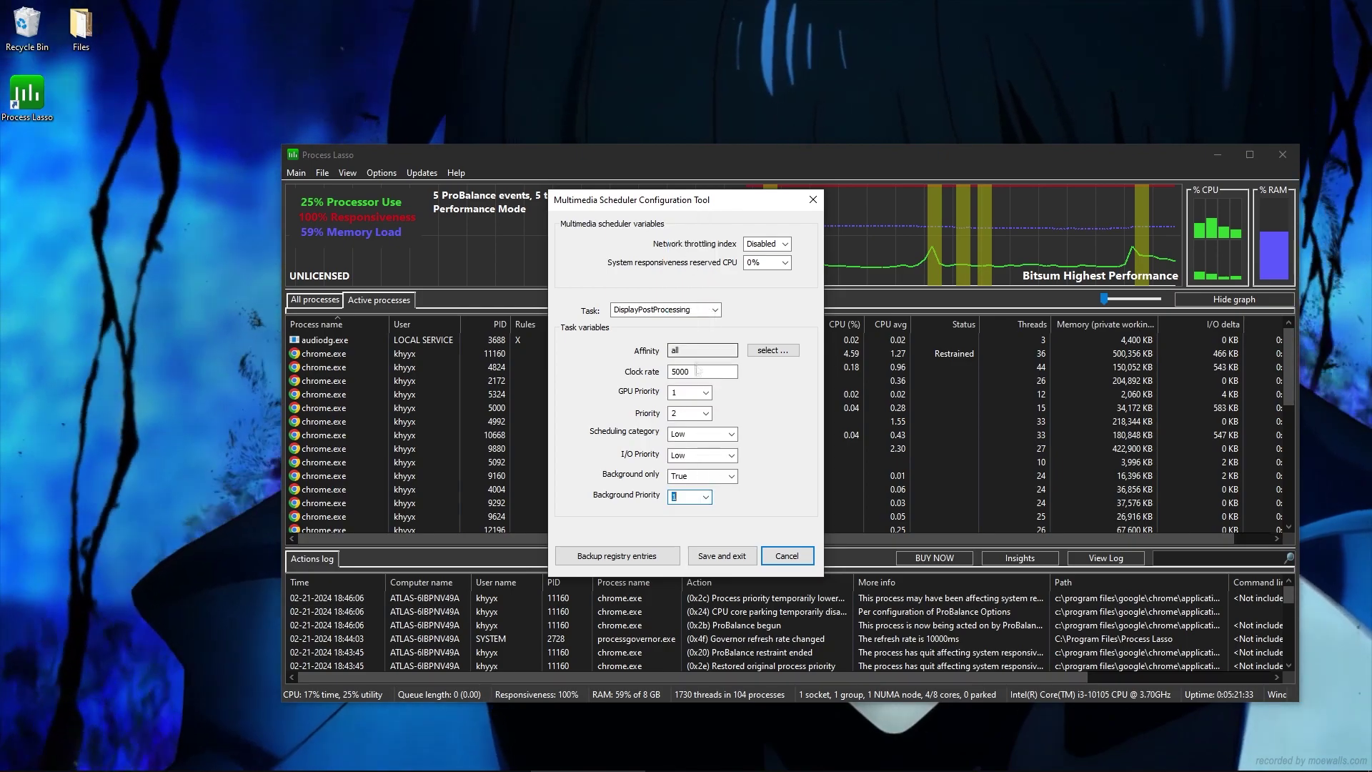
left_click(706, 497)
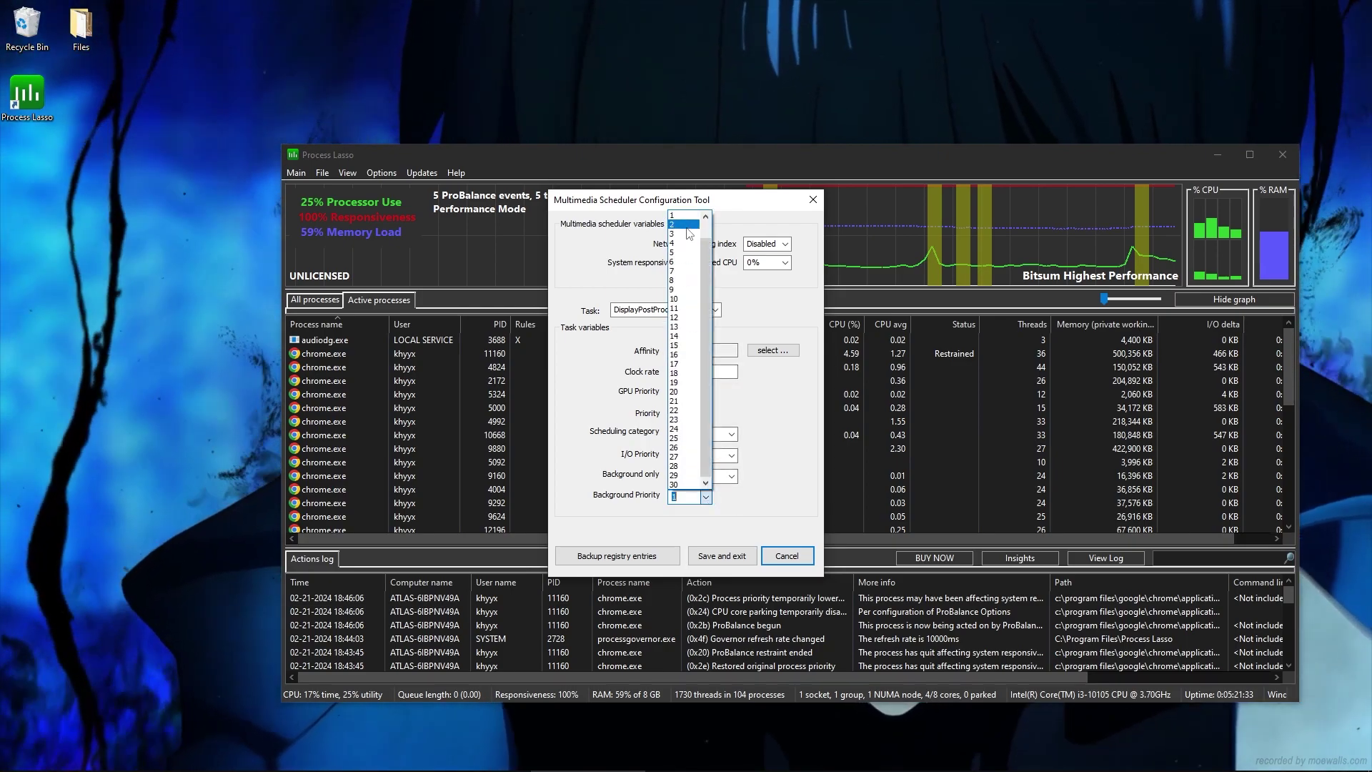
left_click(686, 227)
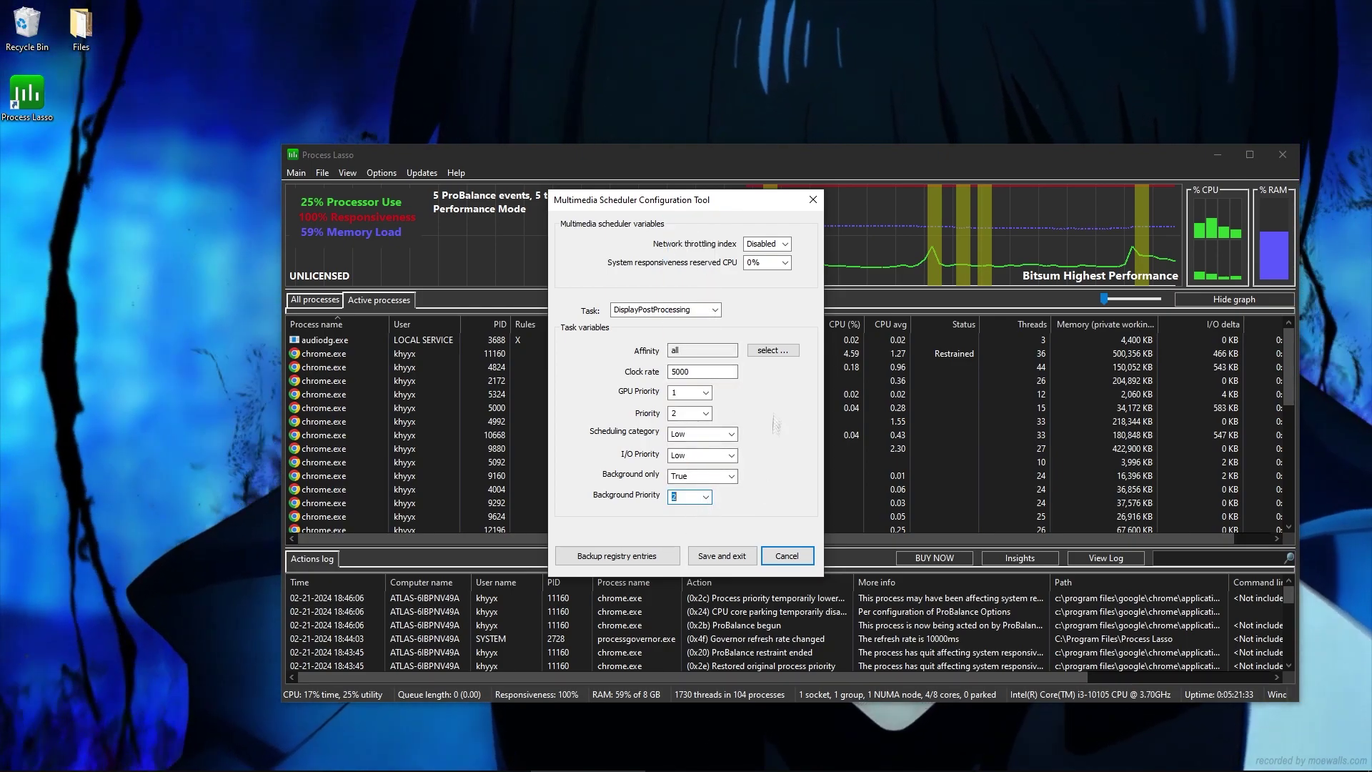
left_click(722, 556)
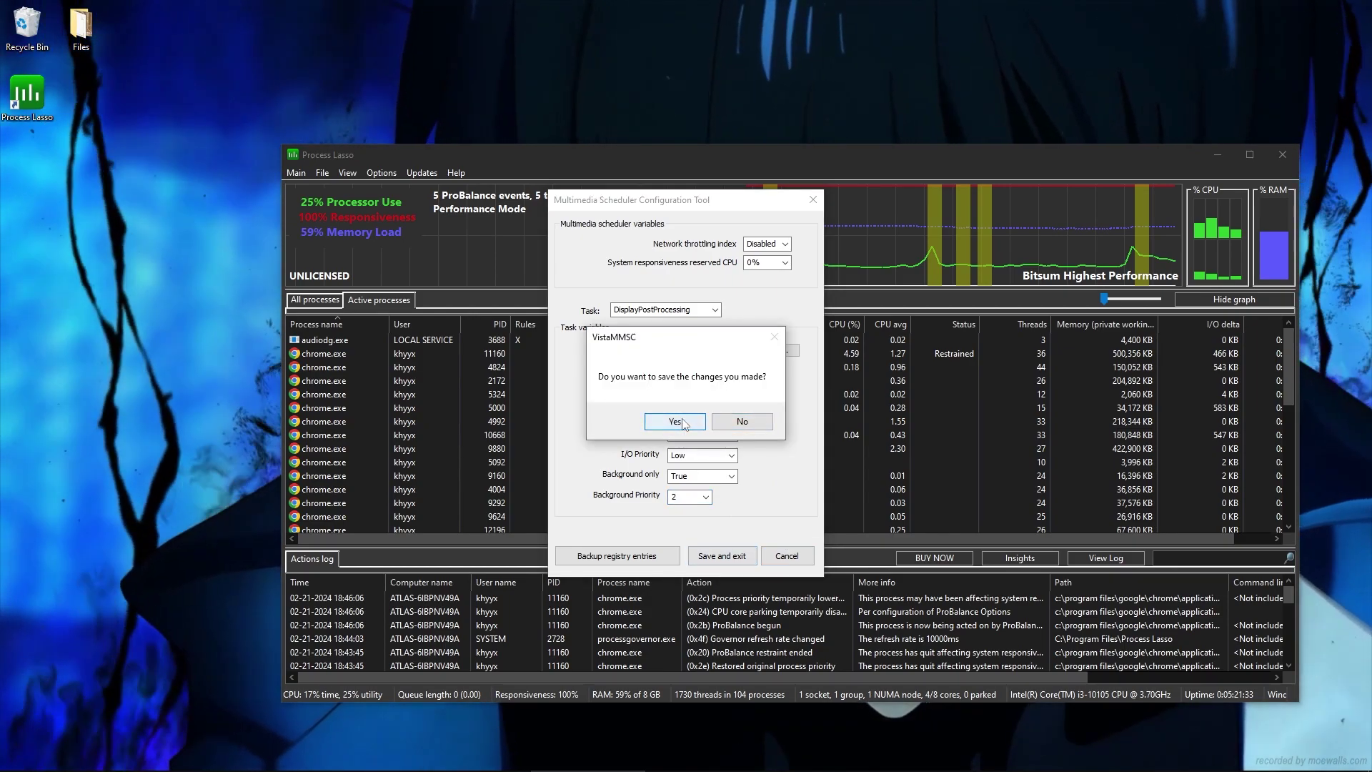
left_click(684, 425)
- Accept the backup warning, close the tweak tool, and return to the Active processes list
left_click(825, 424)
left_click(866, 424)
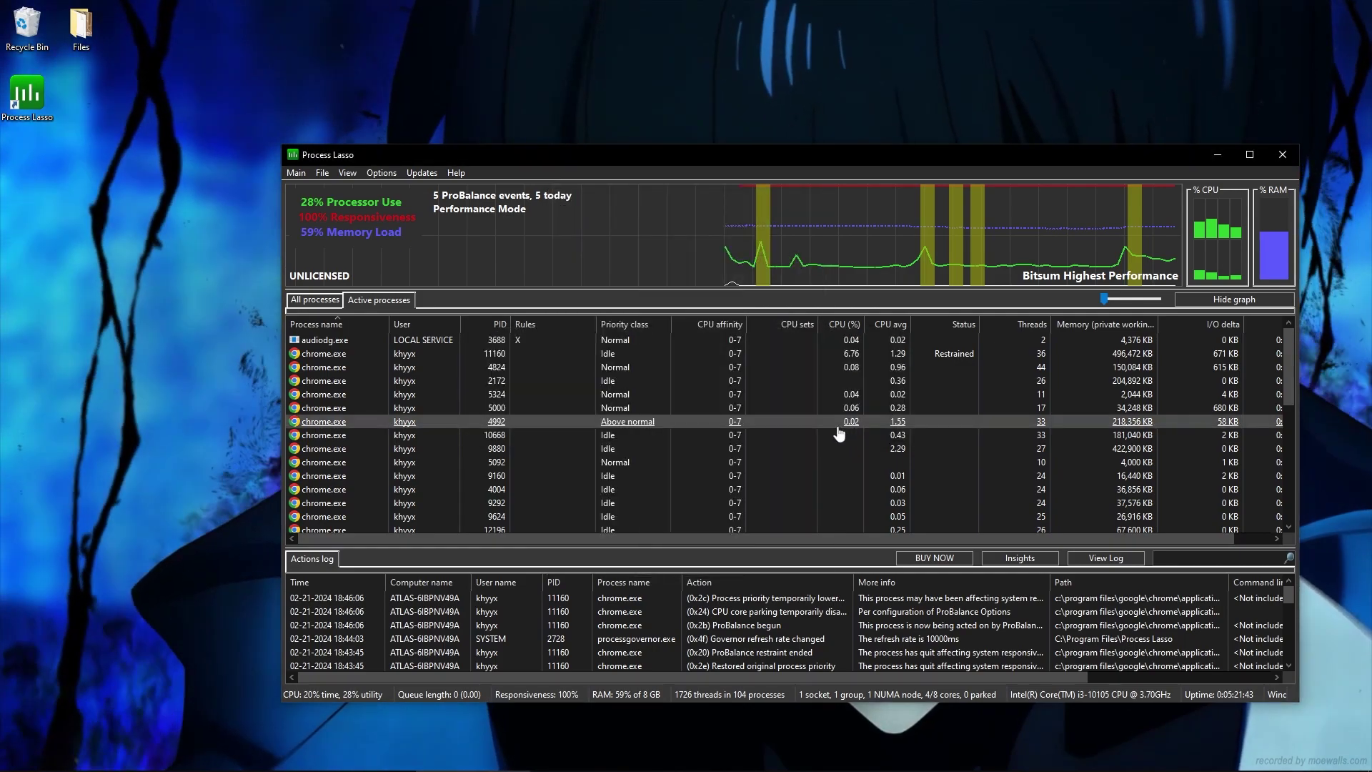
left_click(381, 174)
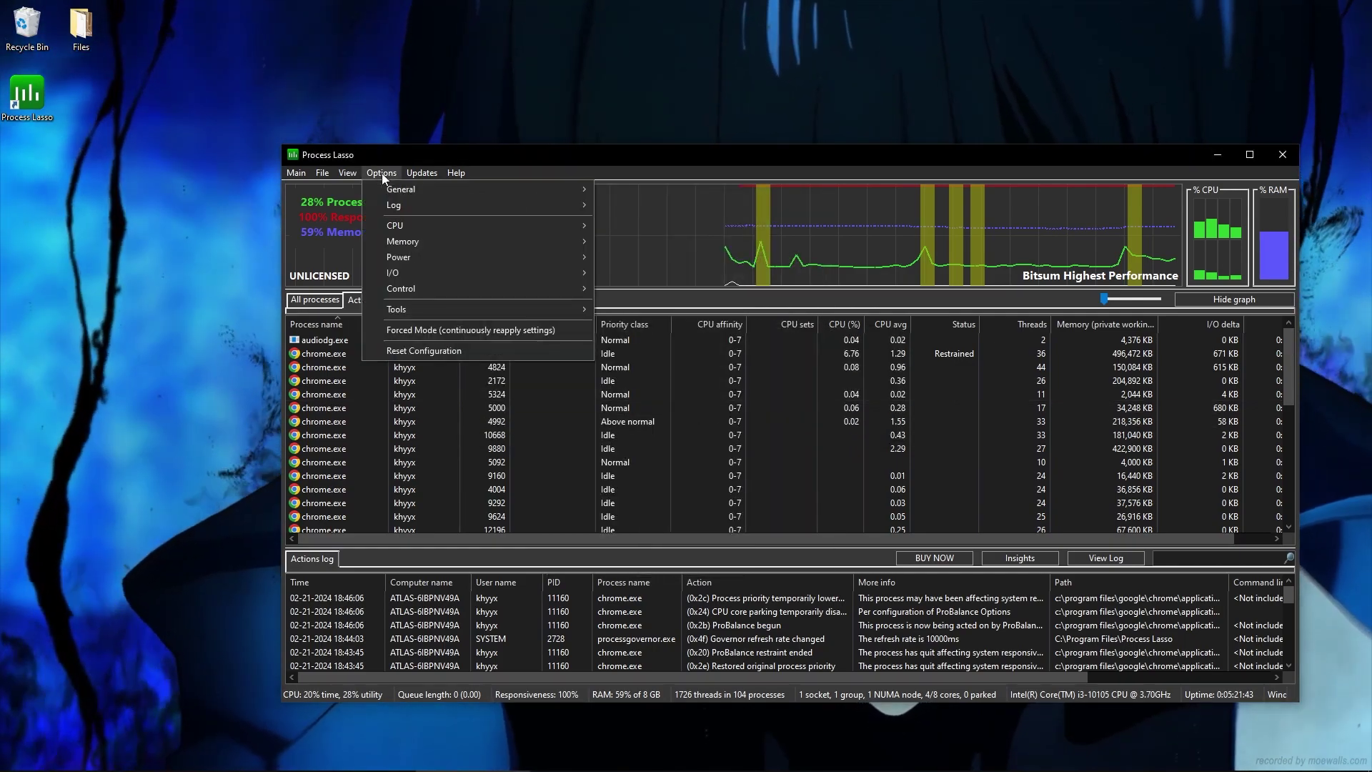
mouse_move(407, 308)
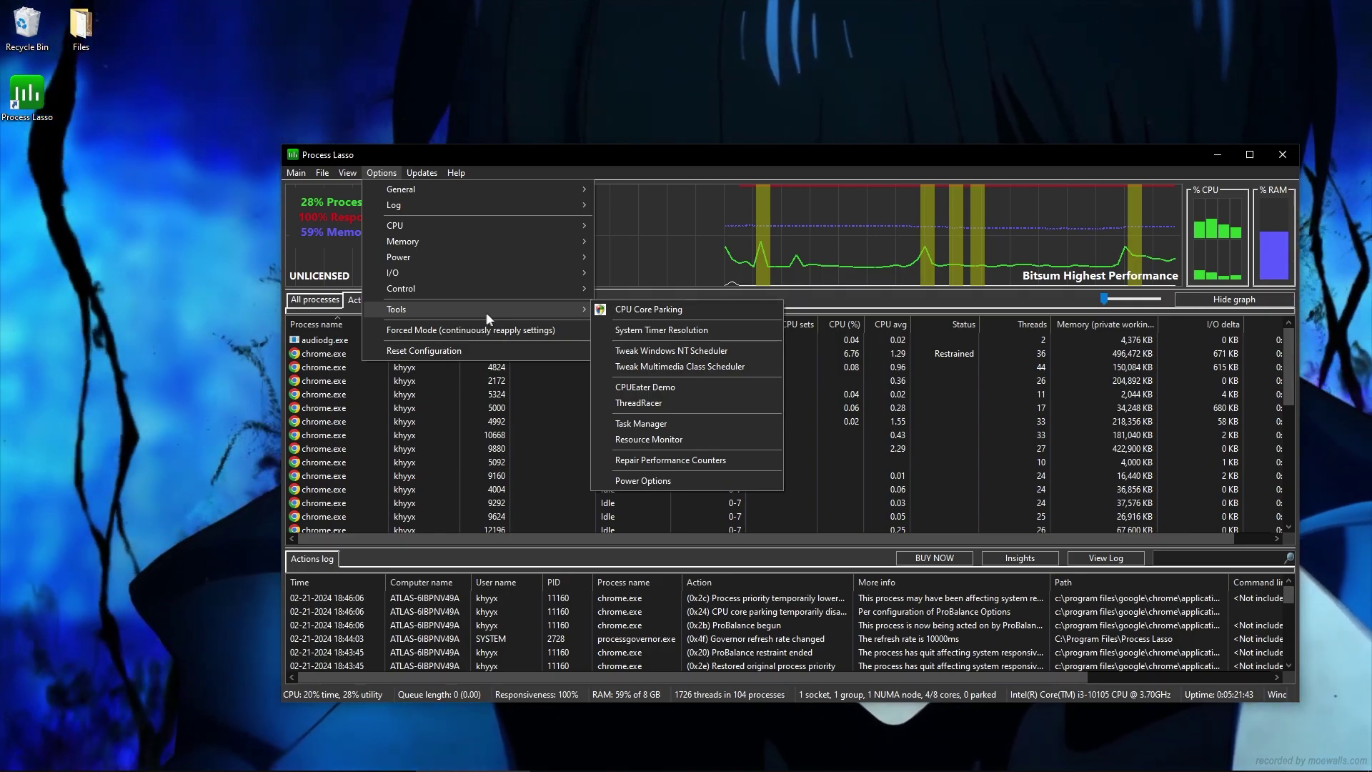
left_click(571, 157)
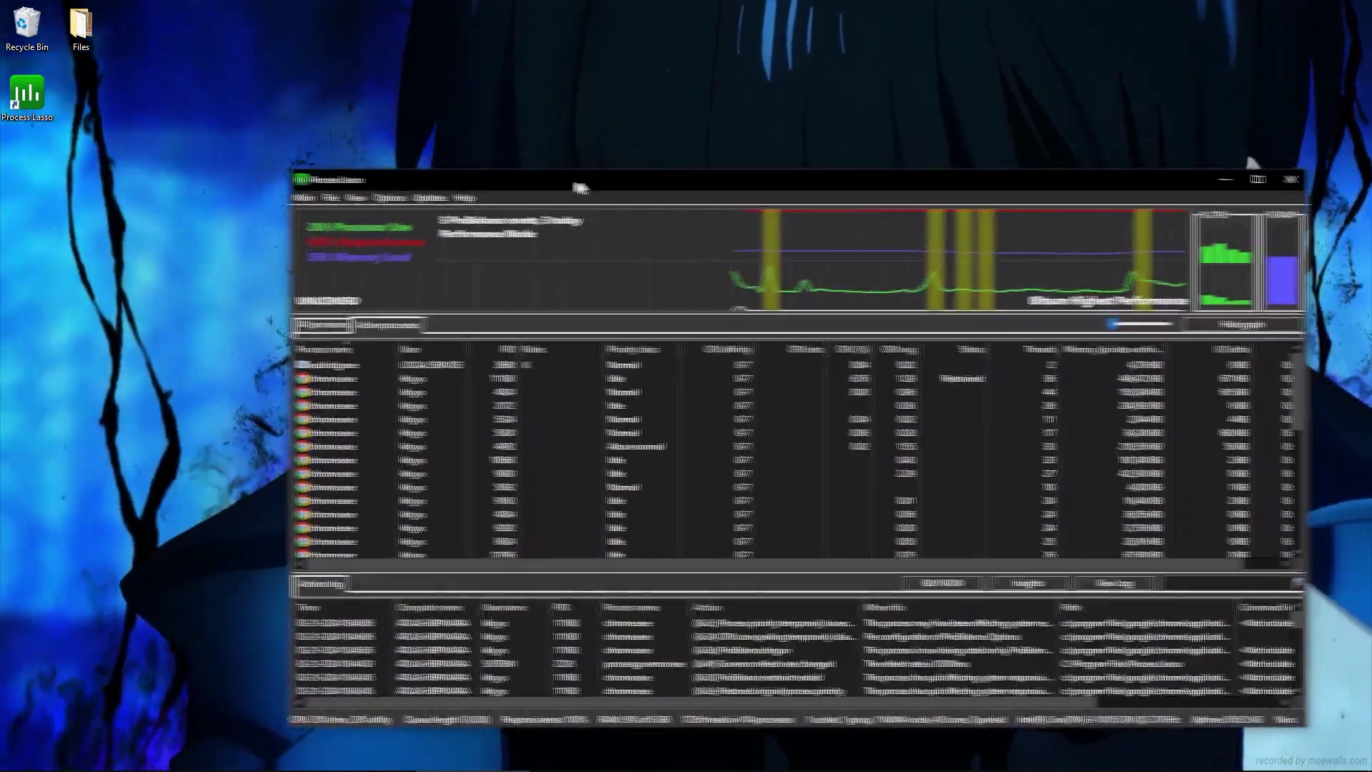
left_click_drag(572, 157, 524, 127)
left_click(331, 269)
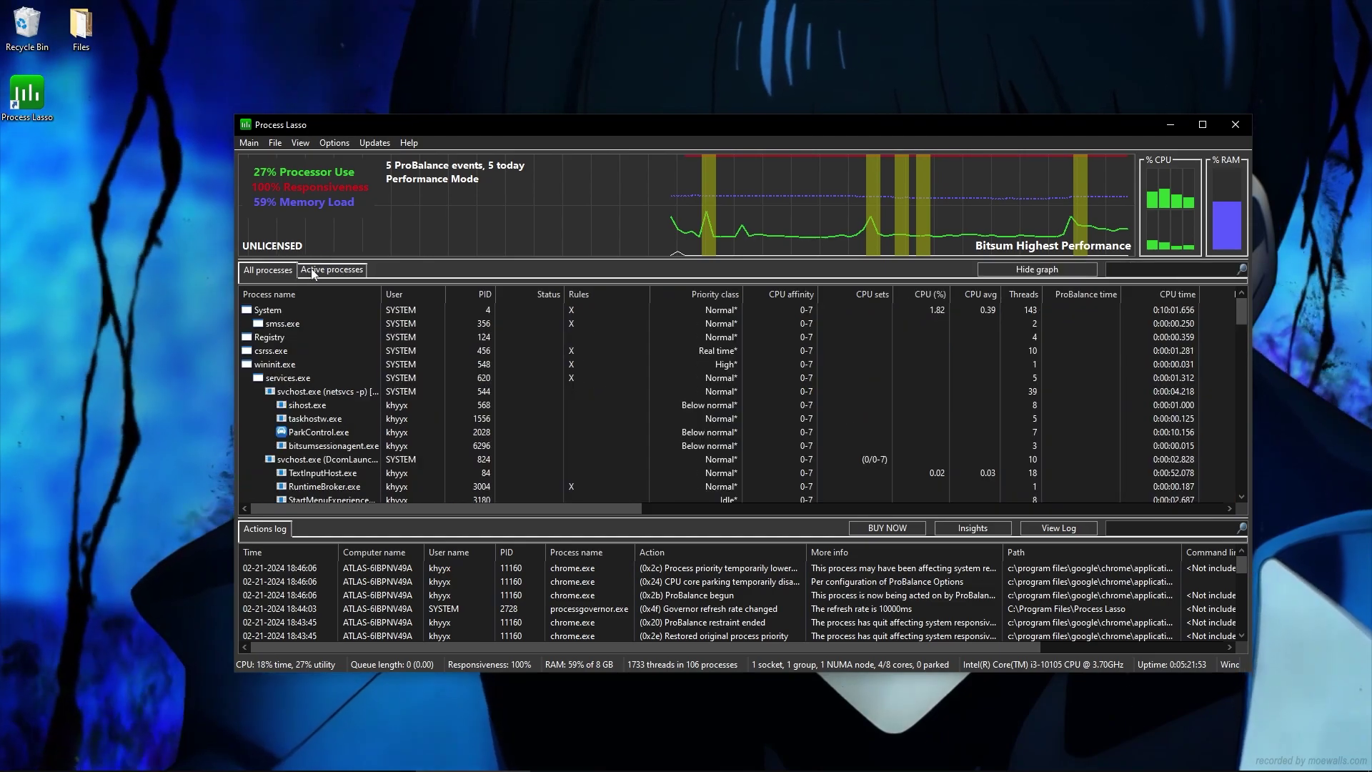
left_click(268, 269)
scroll(311, 384, "down", 10)
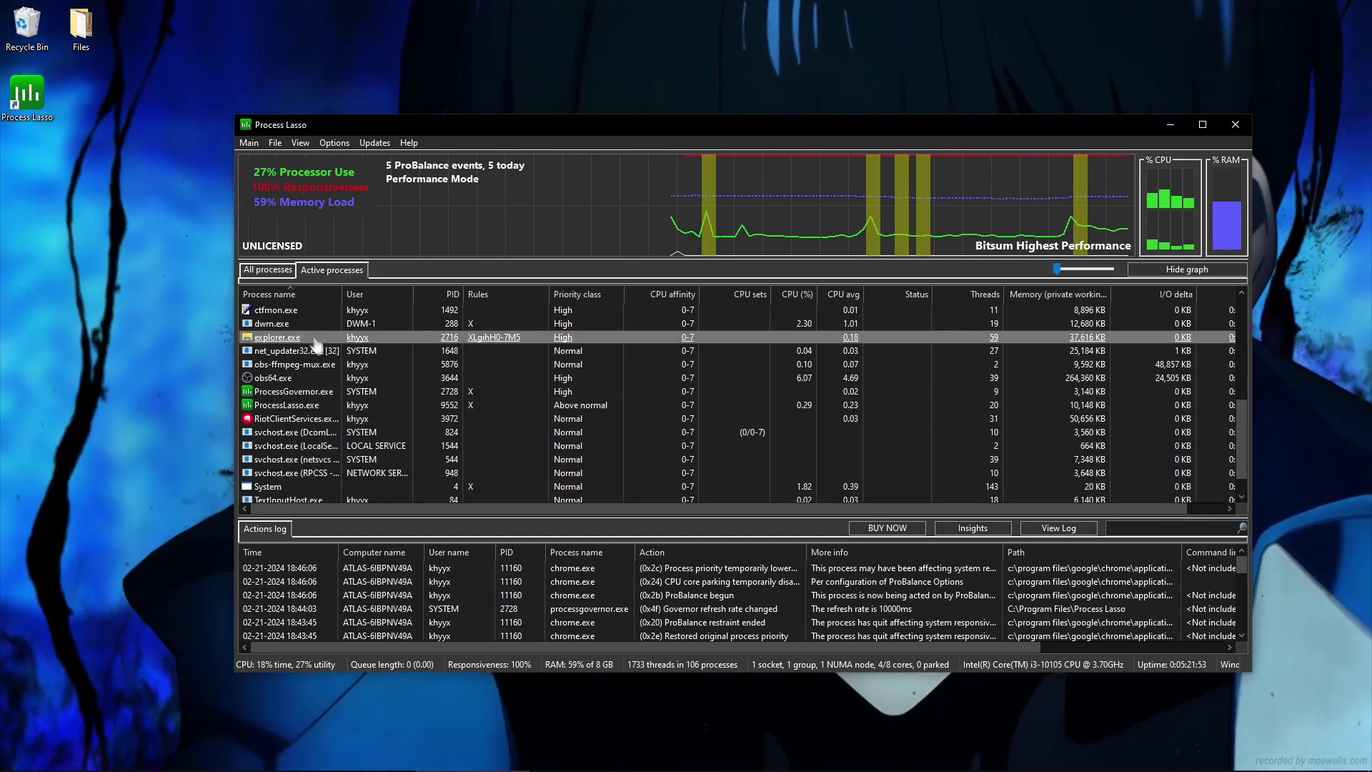
- Give dwm.exe an always CPU affinity rule with hyper-threading disabled (CPUs 0, 2, 4, 6)
right_click(274, 328)
mouse_move(352, 354)
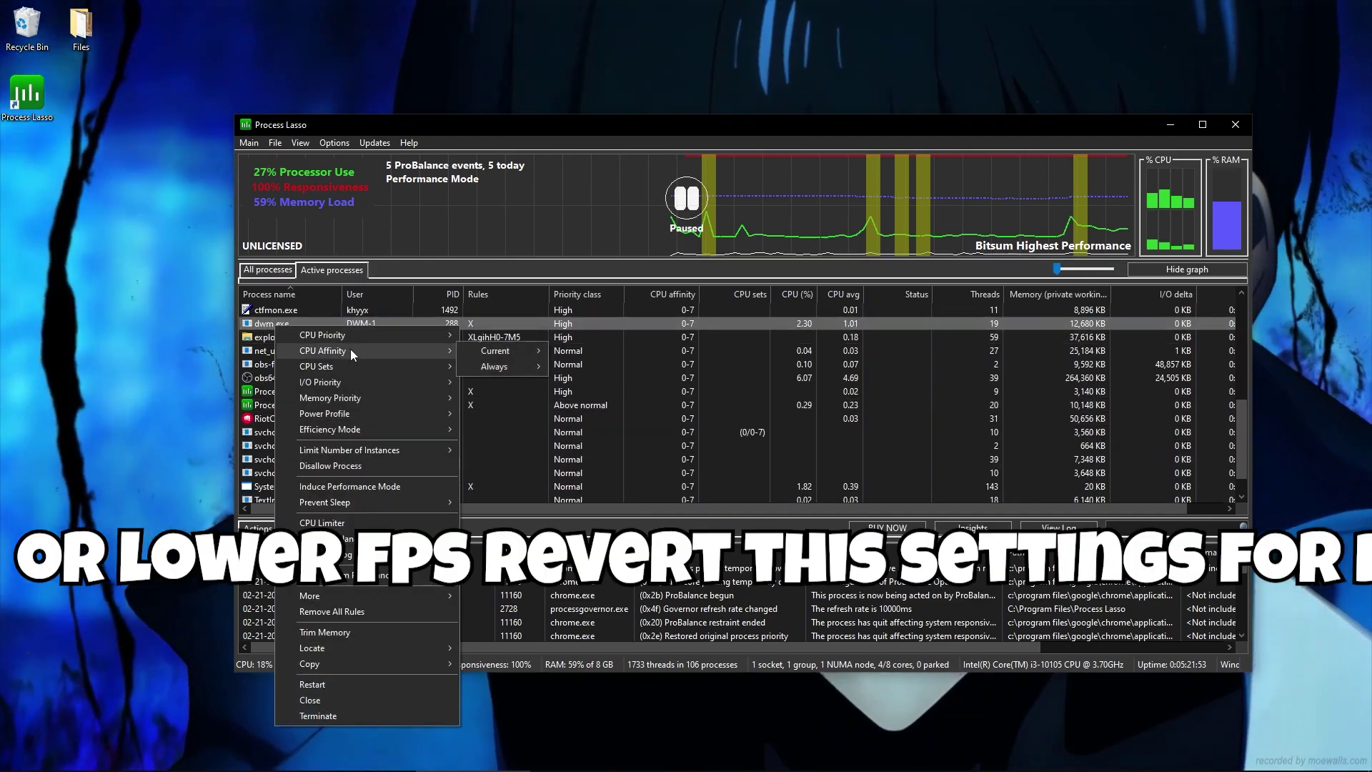
mouse_move(498, 363)
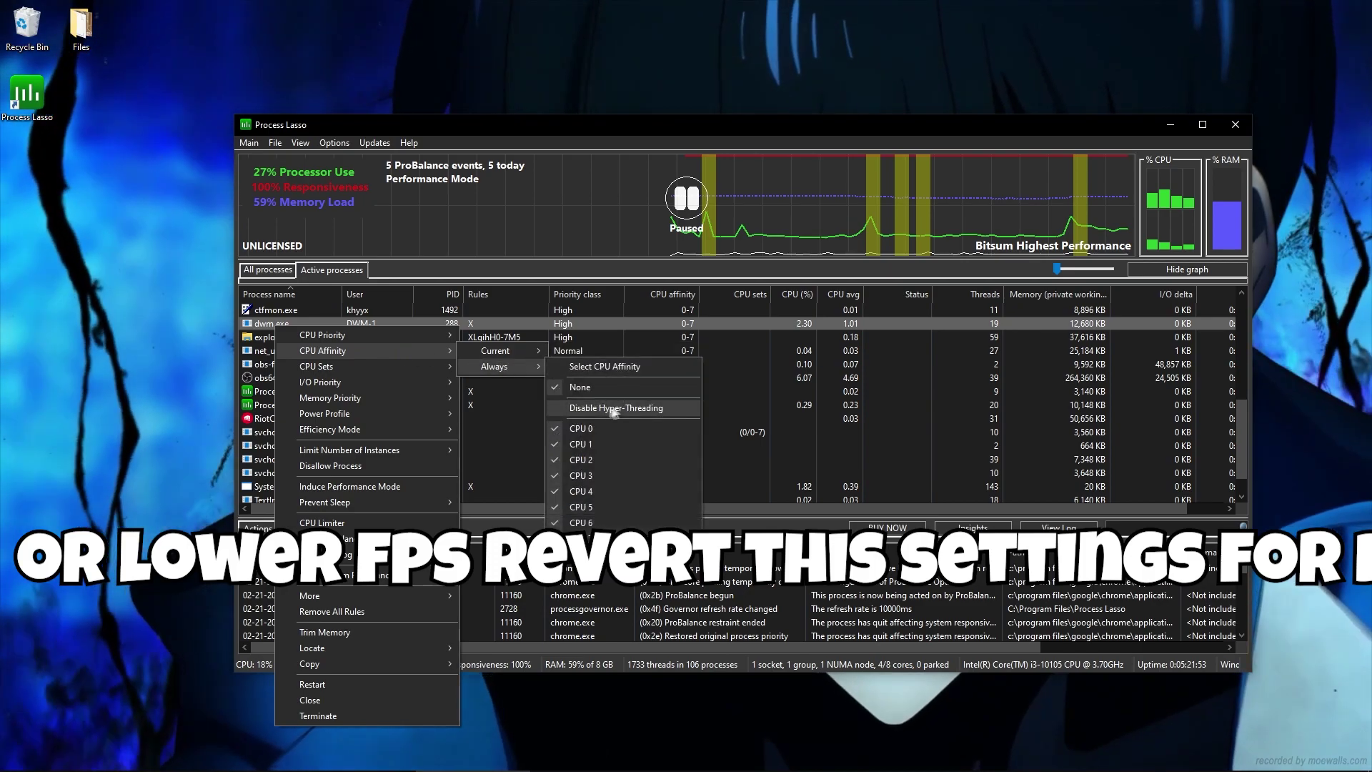
left_click(619, 409)
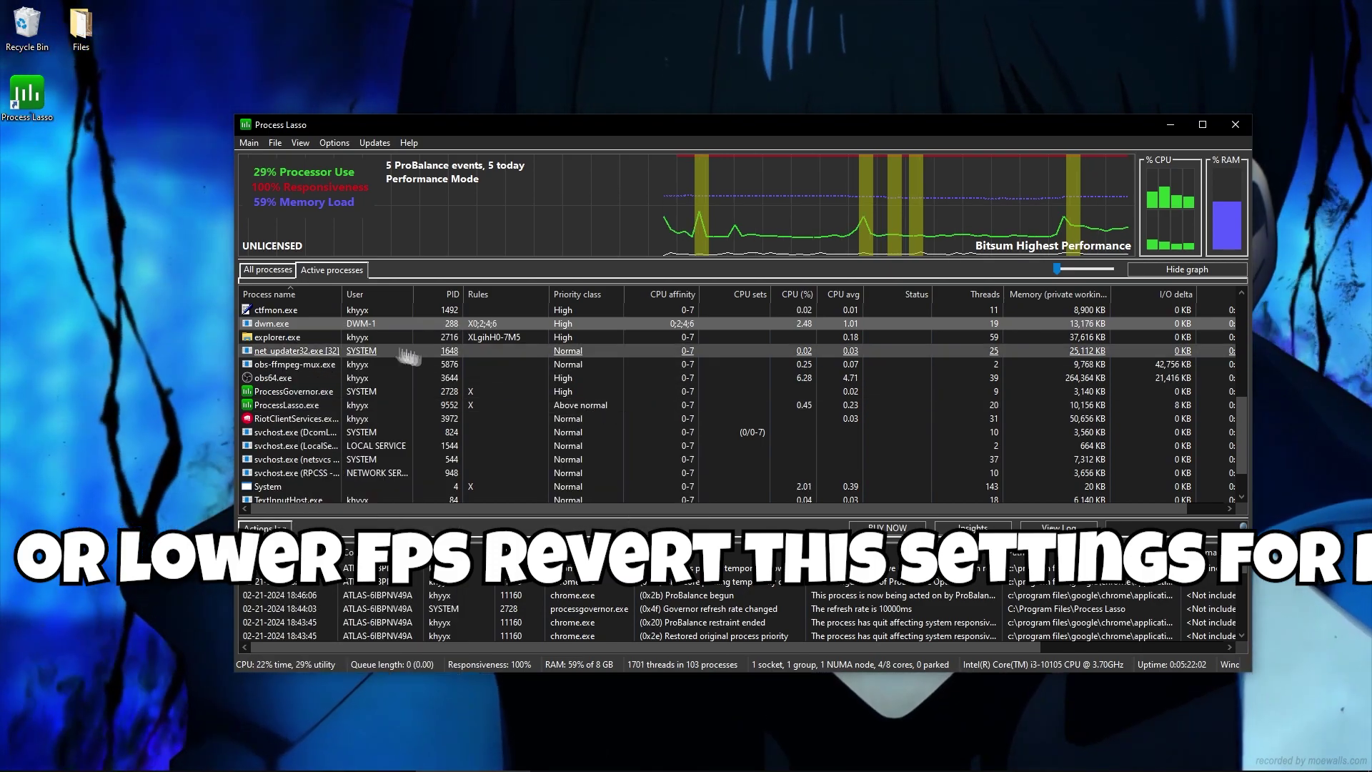
- Review dwm.exe's I/O priority options and close the menu without changes
right_click(306, 323)
mouse_move(314, 337)
mouse_move(383, 347)
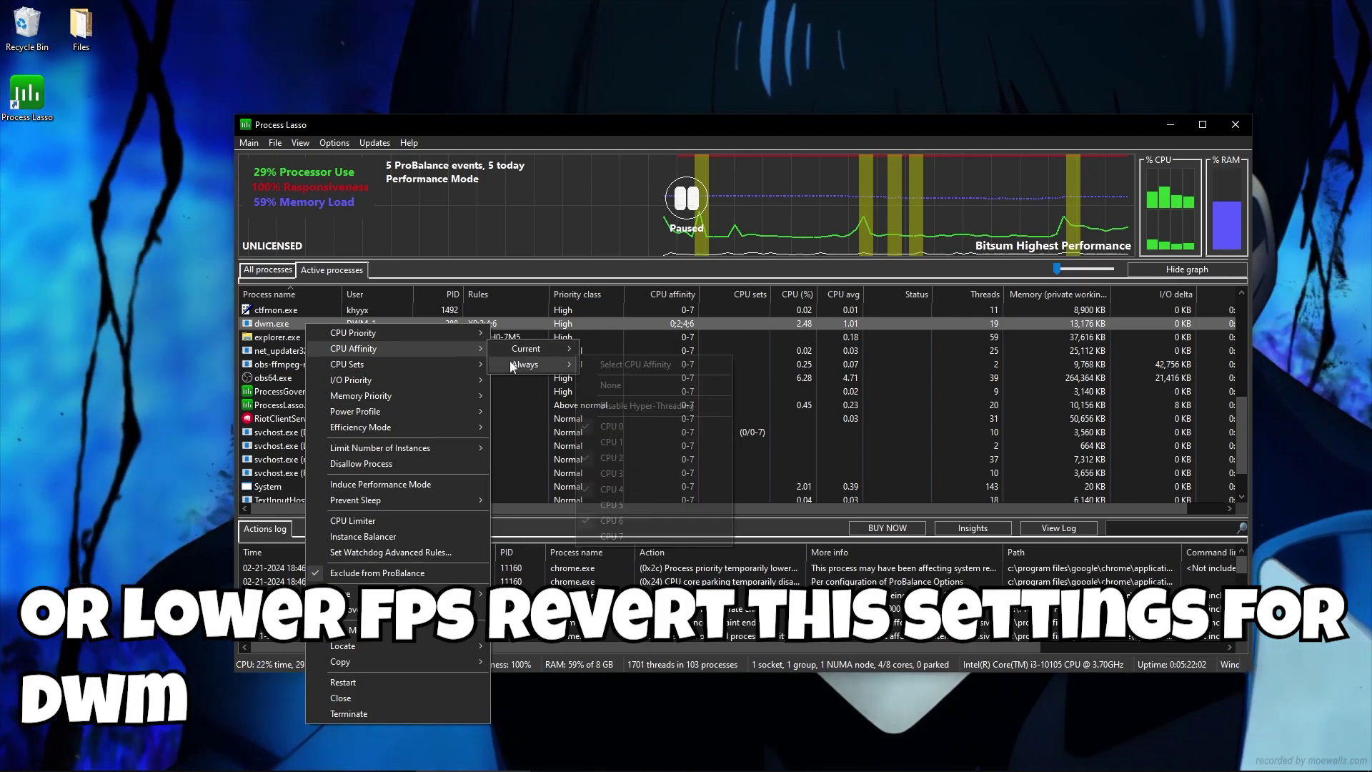
mouse_move(515, 363)
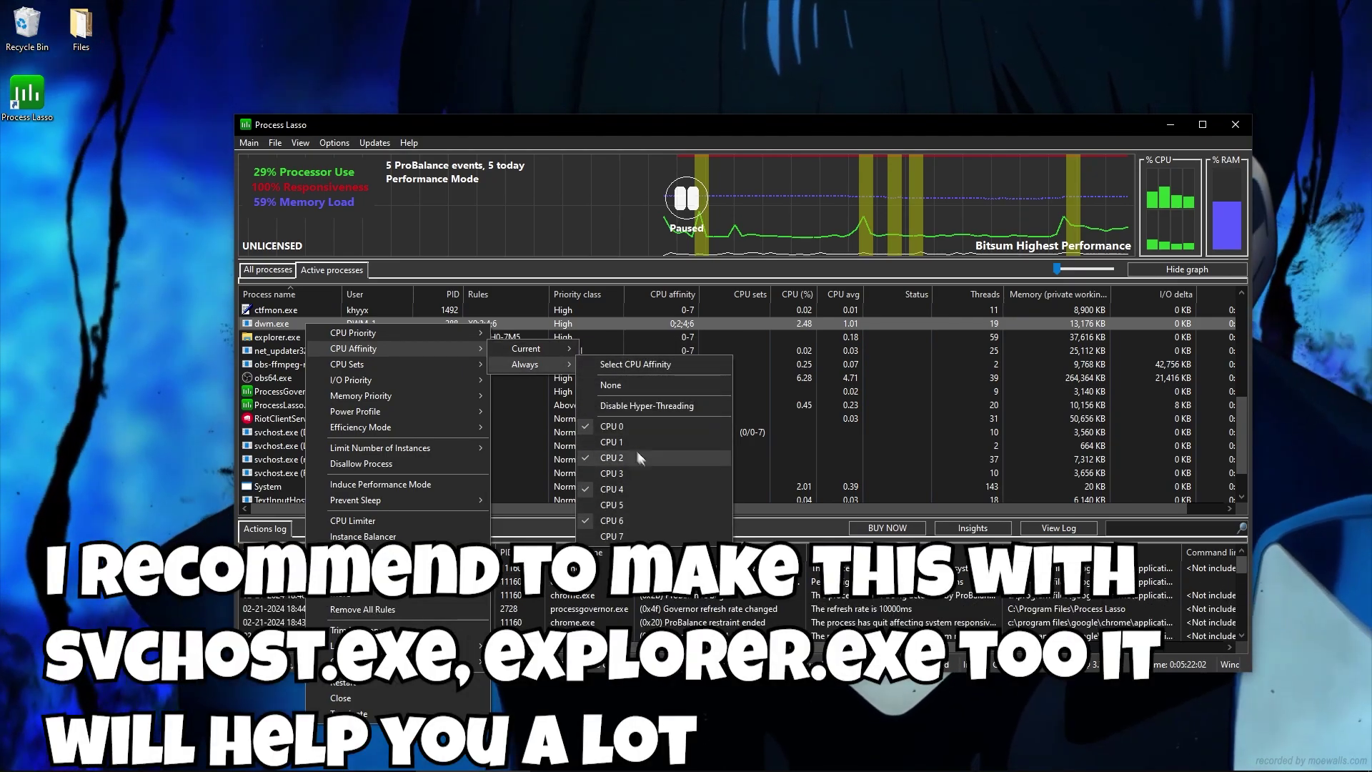
mouse_move(556, 349)
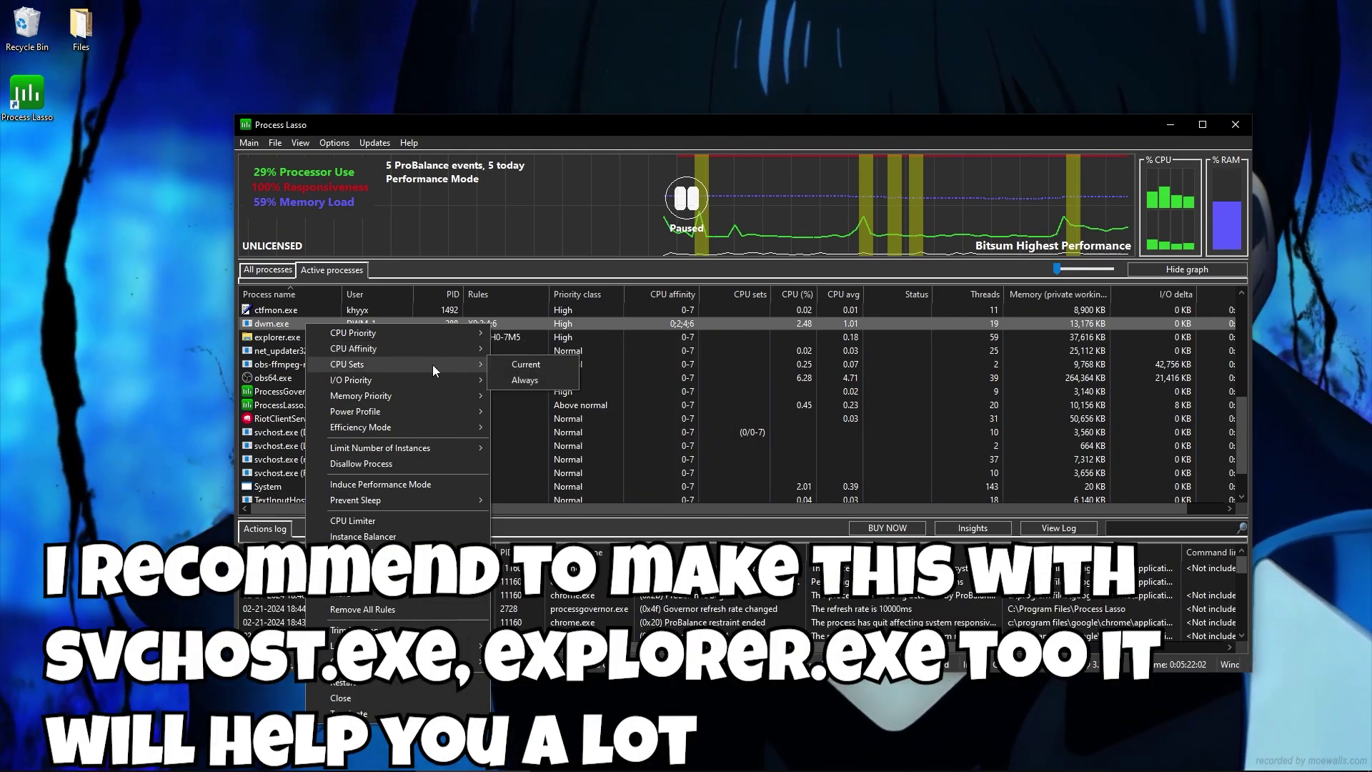
mouse_move(427, 375)
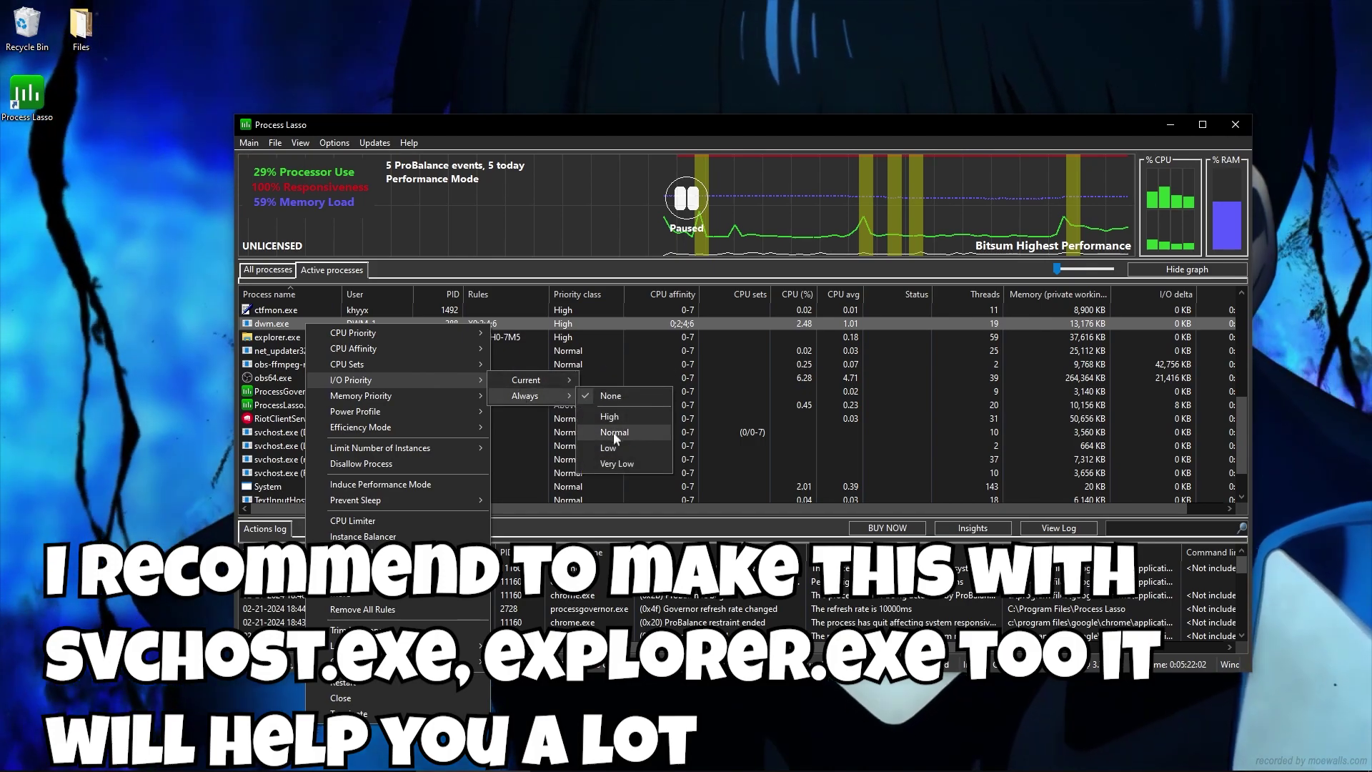
left_click(617, 427)
- Give dwm.exe an always Above normal CPU priority rule, accepting the special-process warning
right_click(294, 327)
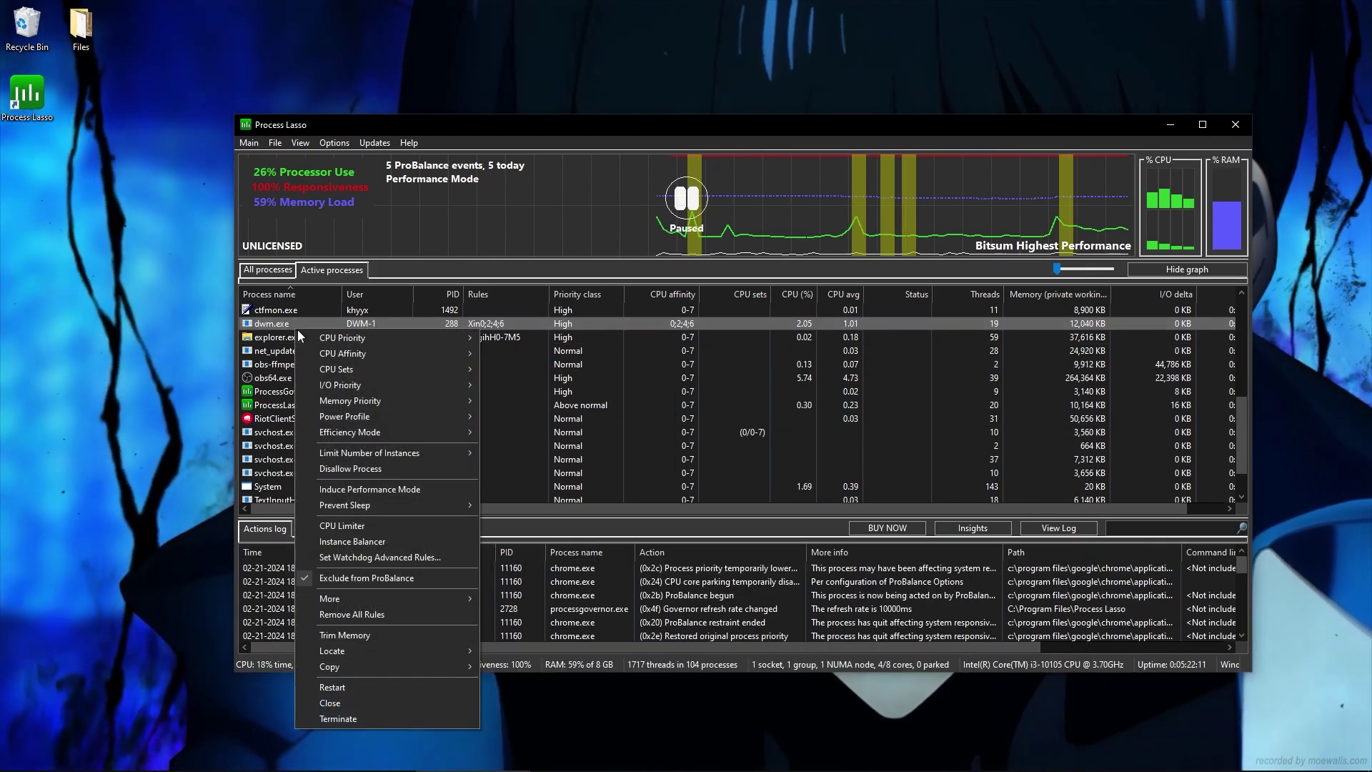
mouse_move(437, 337)
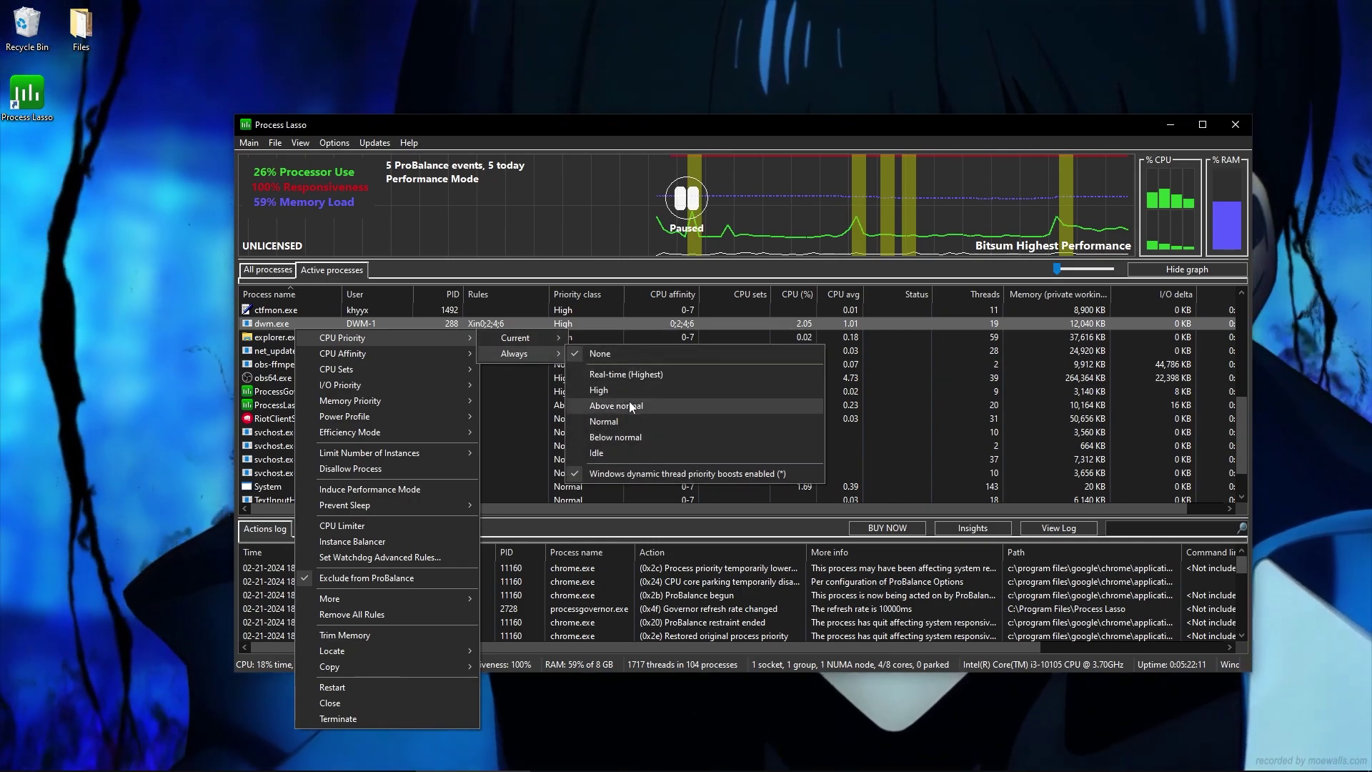
left_click(616, 401)
left_click(884, 435)
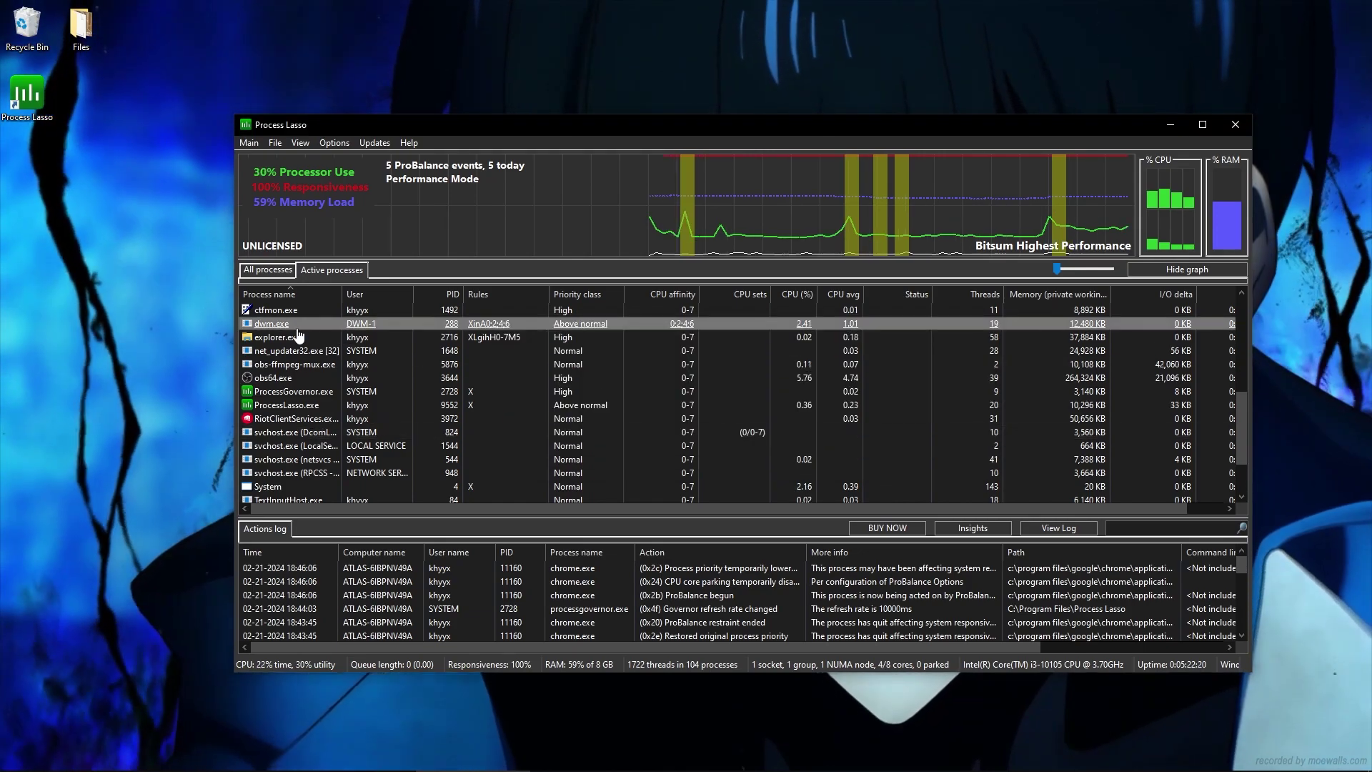
- Check dwm.exe's options again without changes, then minimize Process Lasso
right_click(298, 329)
mouse_move(384, 430)
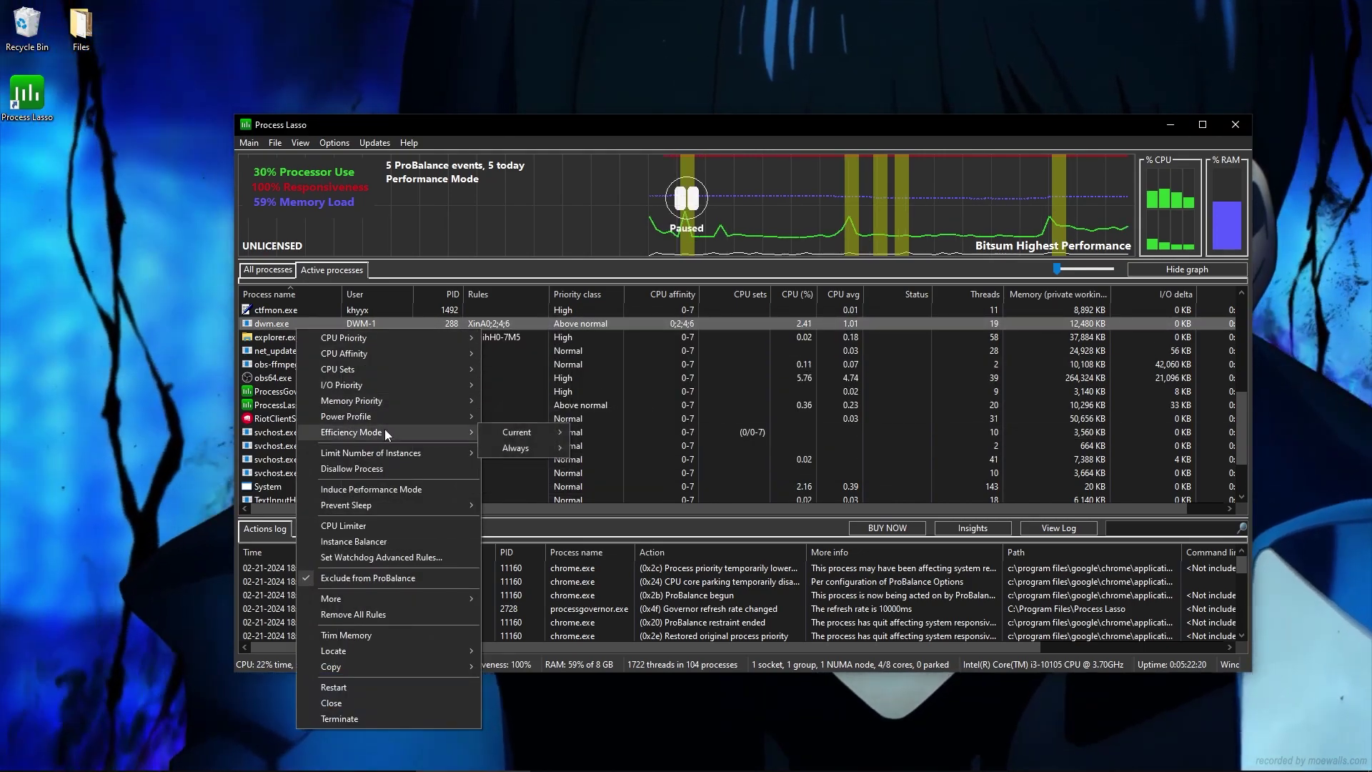
mouse_move(509, 434)
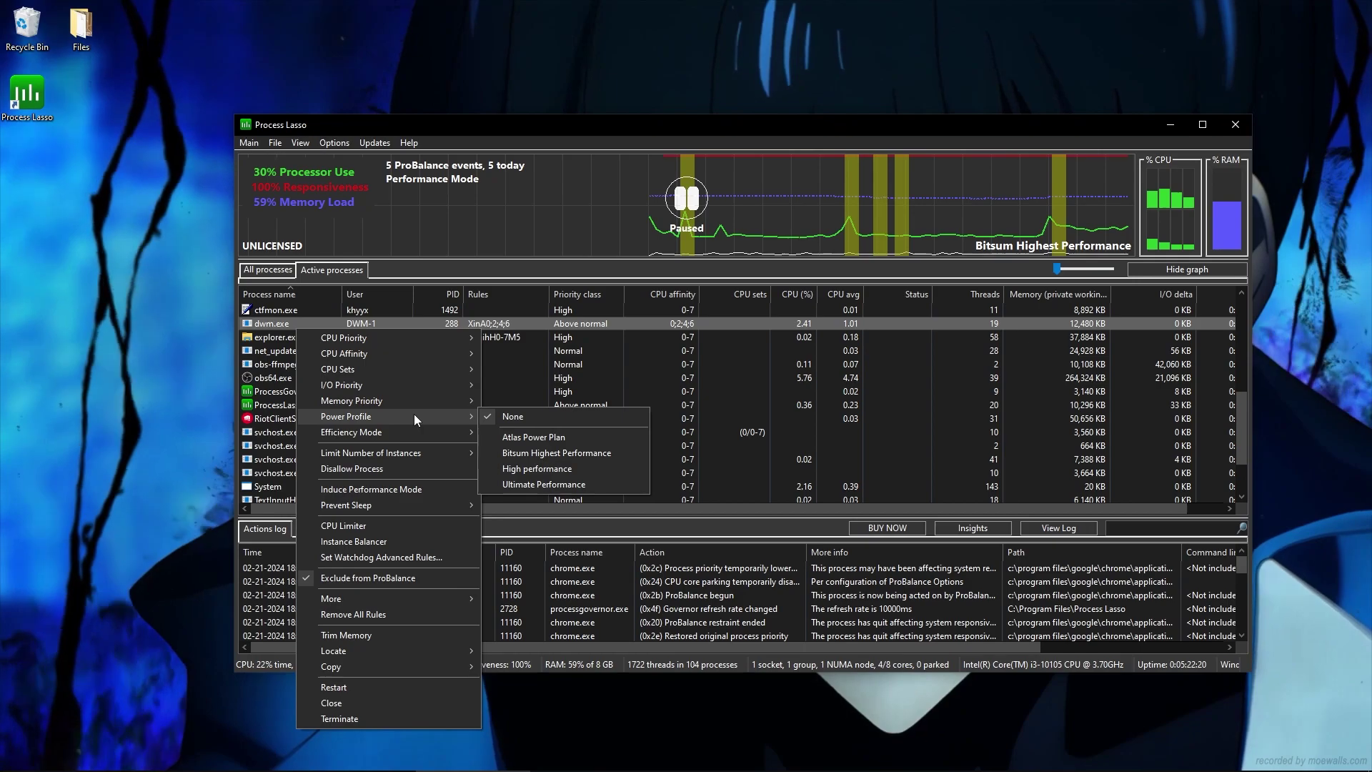
mouse_move(423, 404)
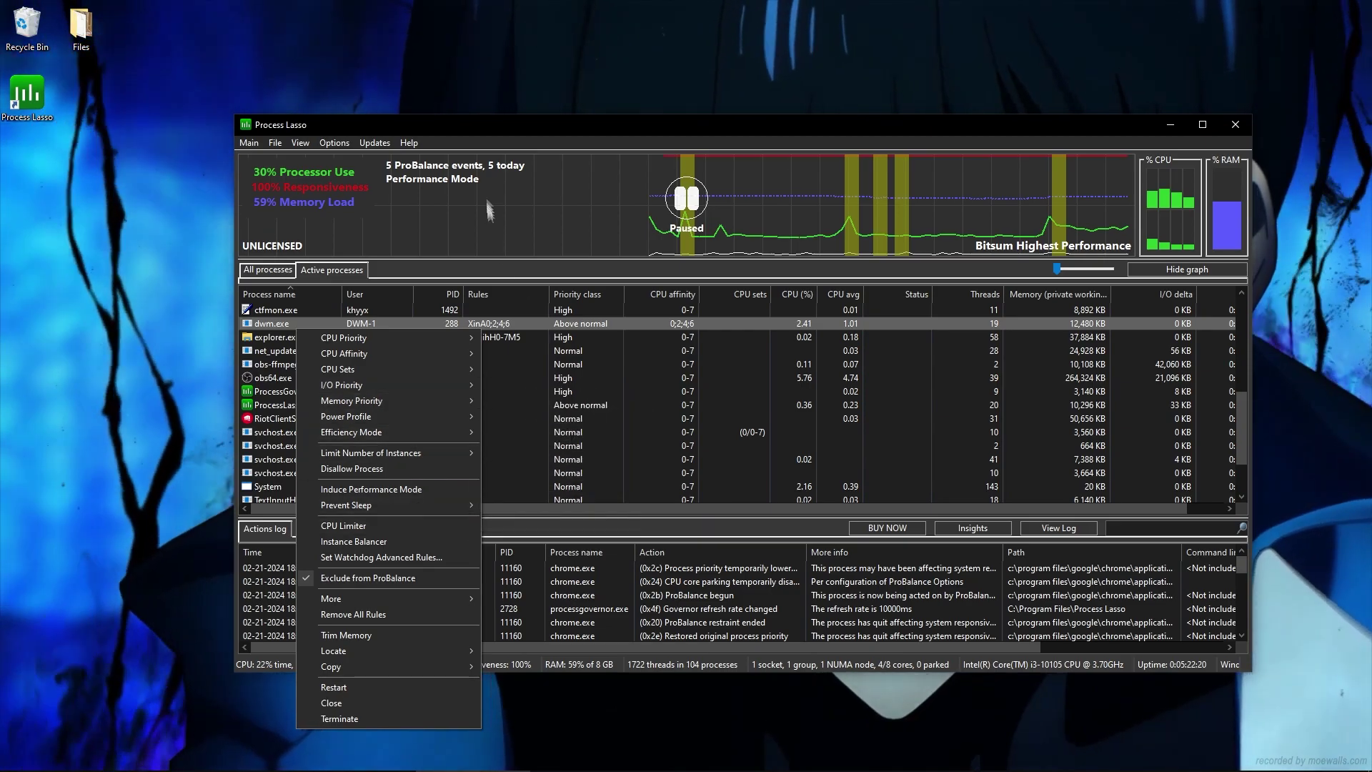
left_click(512, 270)
scroll(425, 343, "down", 2)
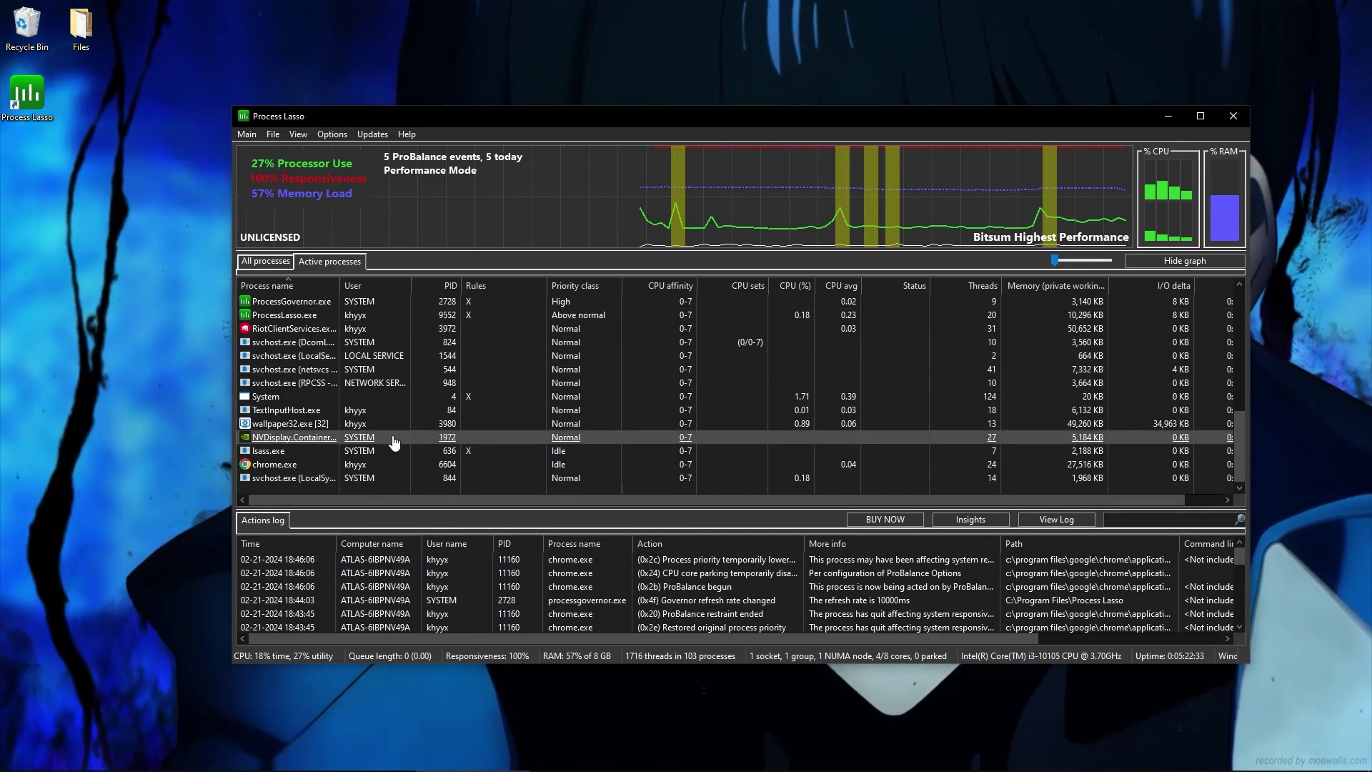
left_click(1168, 116)
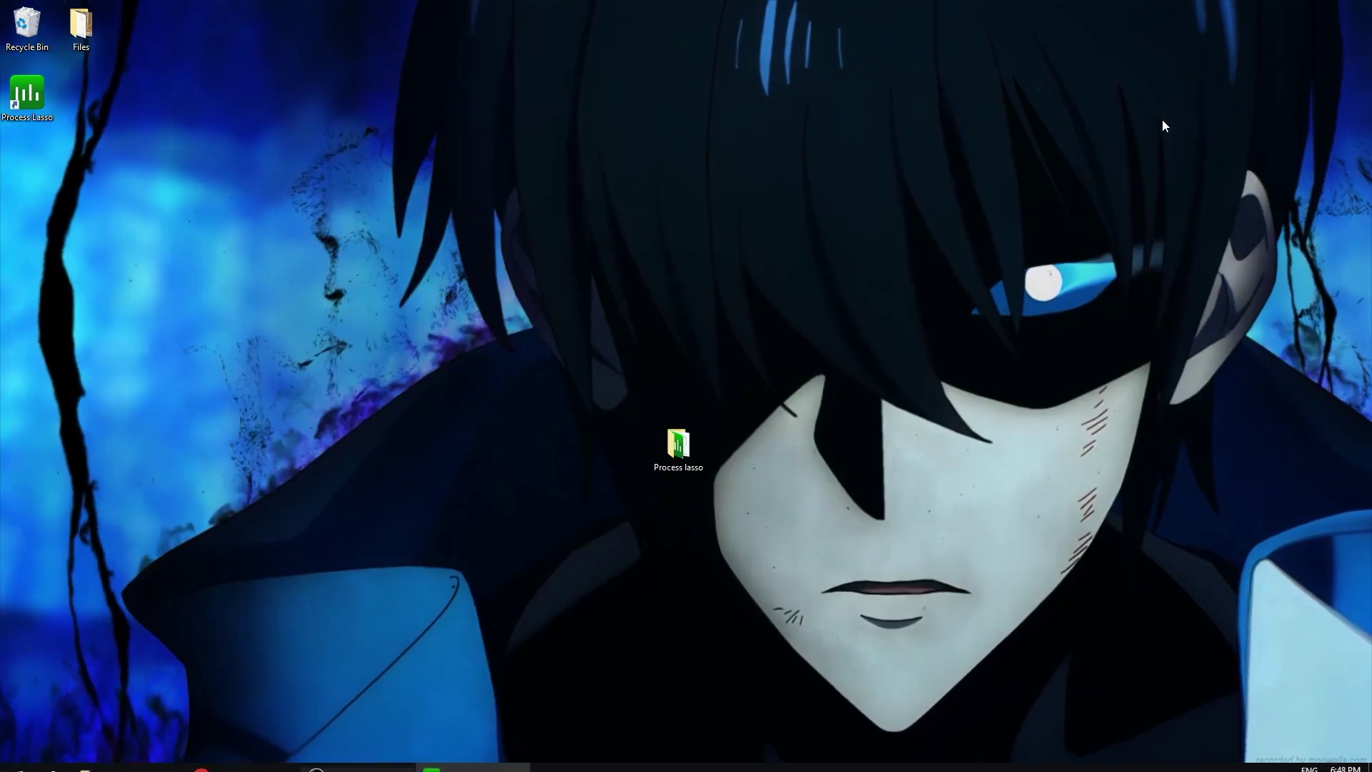
- Open the Process lasso folder and merge DWM Optimizations.reg into the registry
double_click(677, 448)
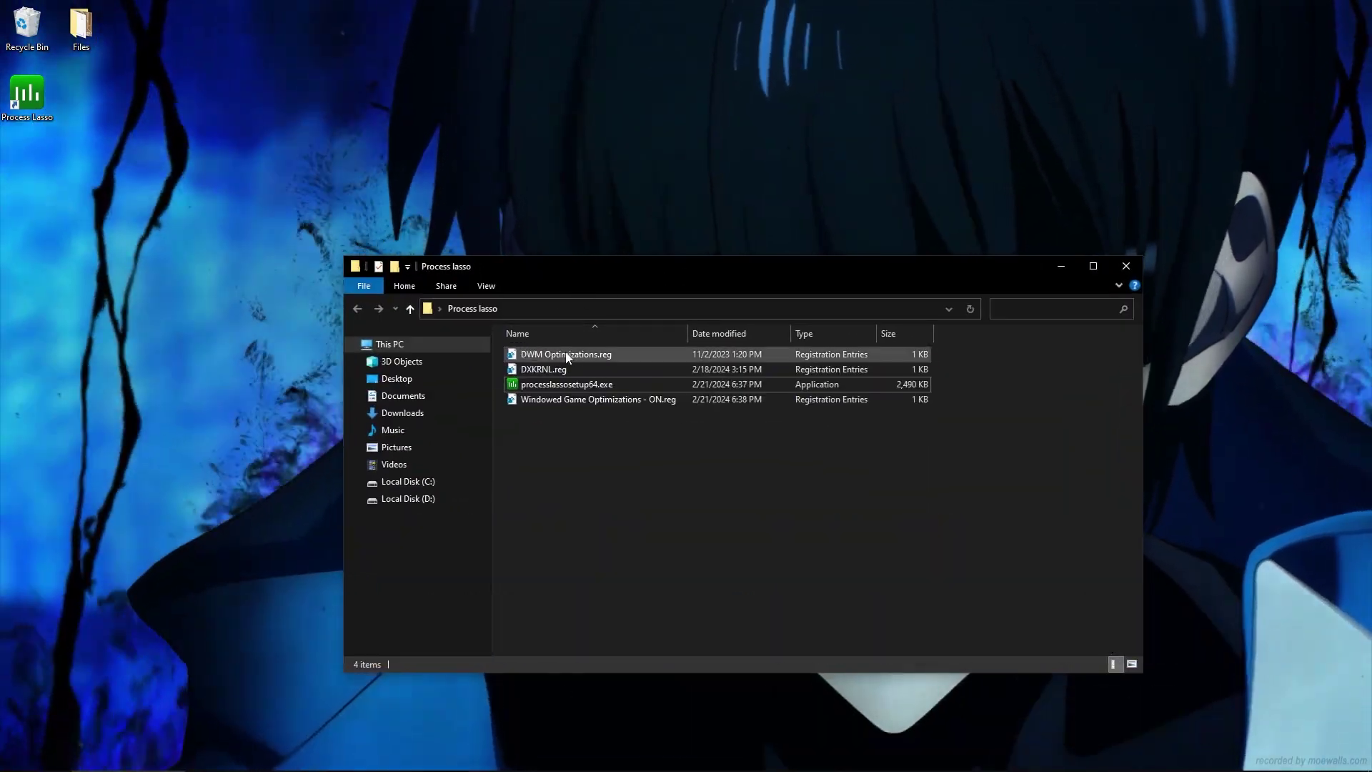
double_click(566, 355)
left_click(794, 407)
left_click(847, 392)
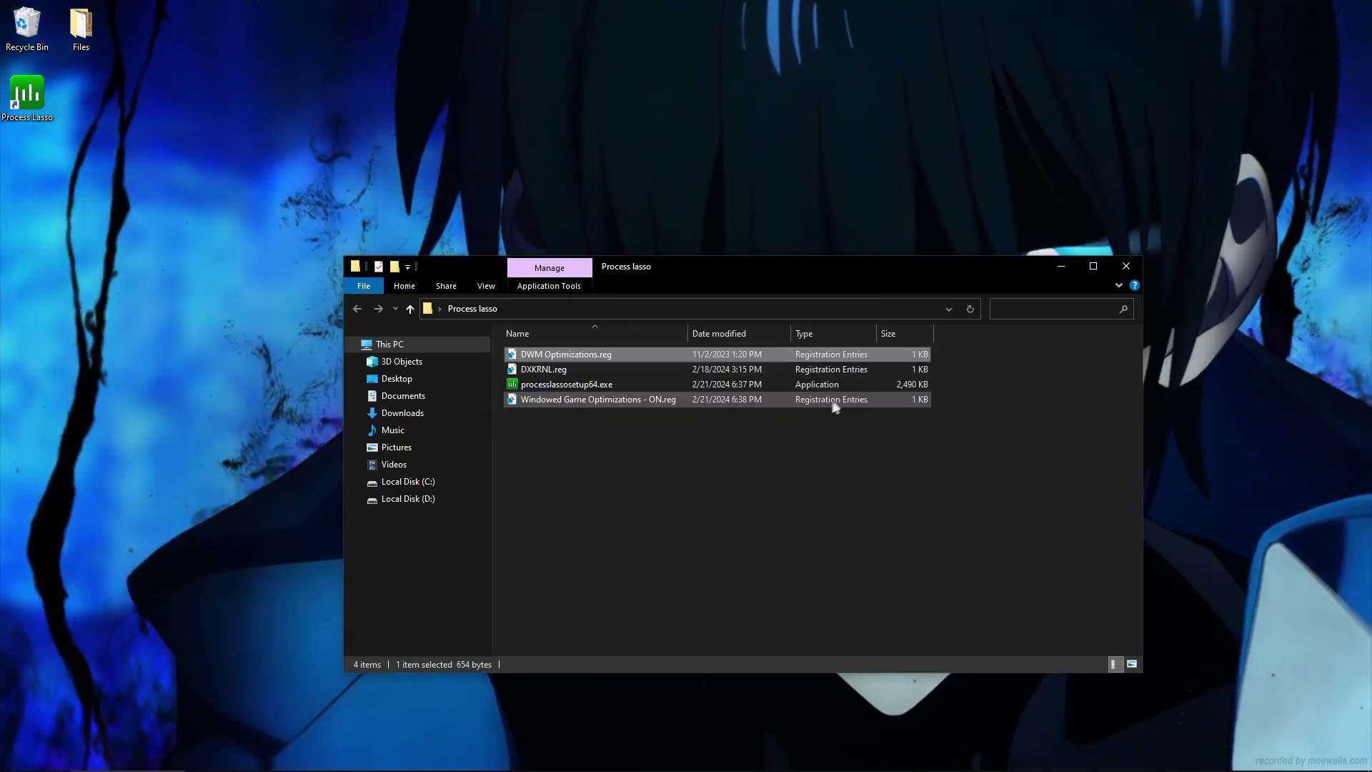
- Merge DXKRNL.reg and Windowed Game Optimizations - ON.reg, then close the folder
double_click(542, 371)
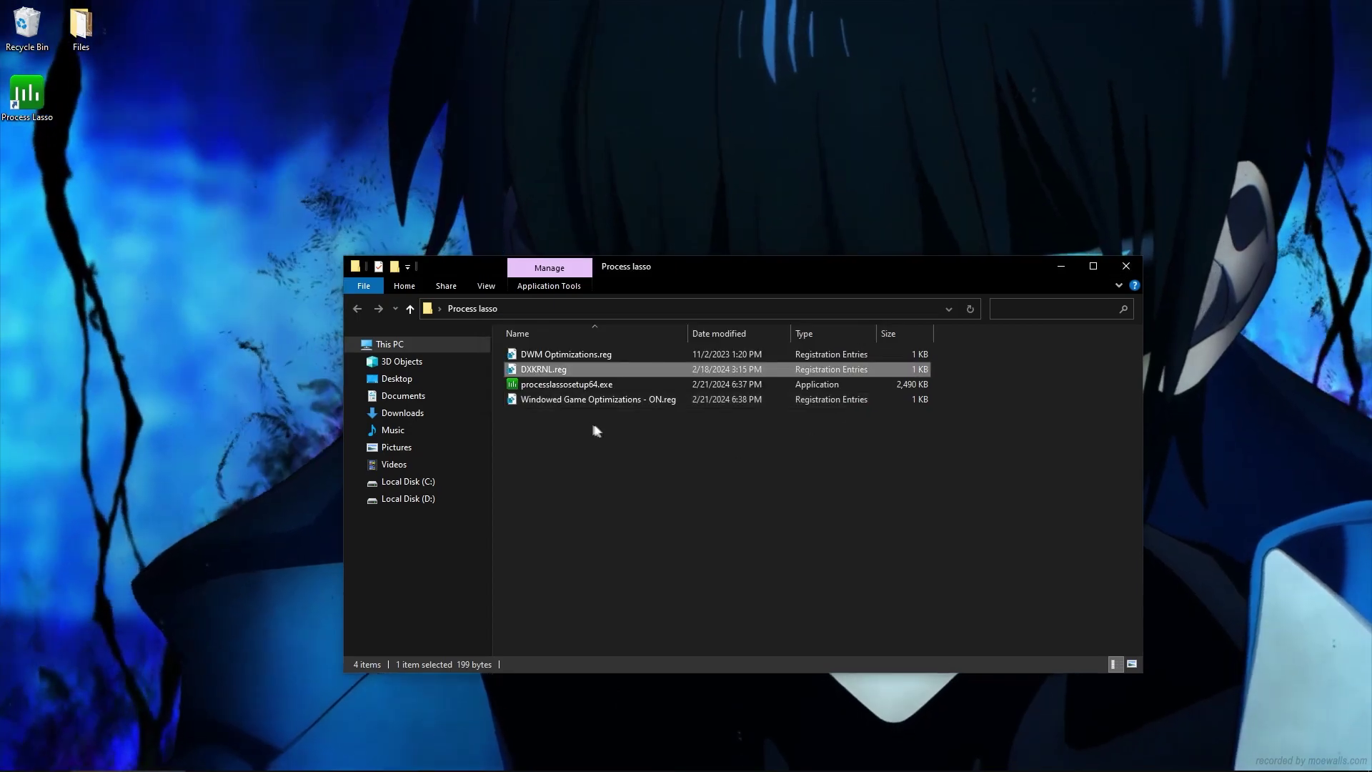
double_click(568, 405)
left_click(793, 411)
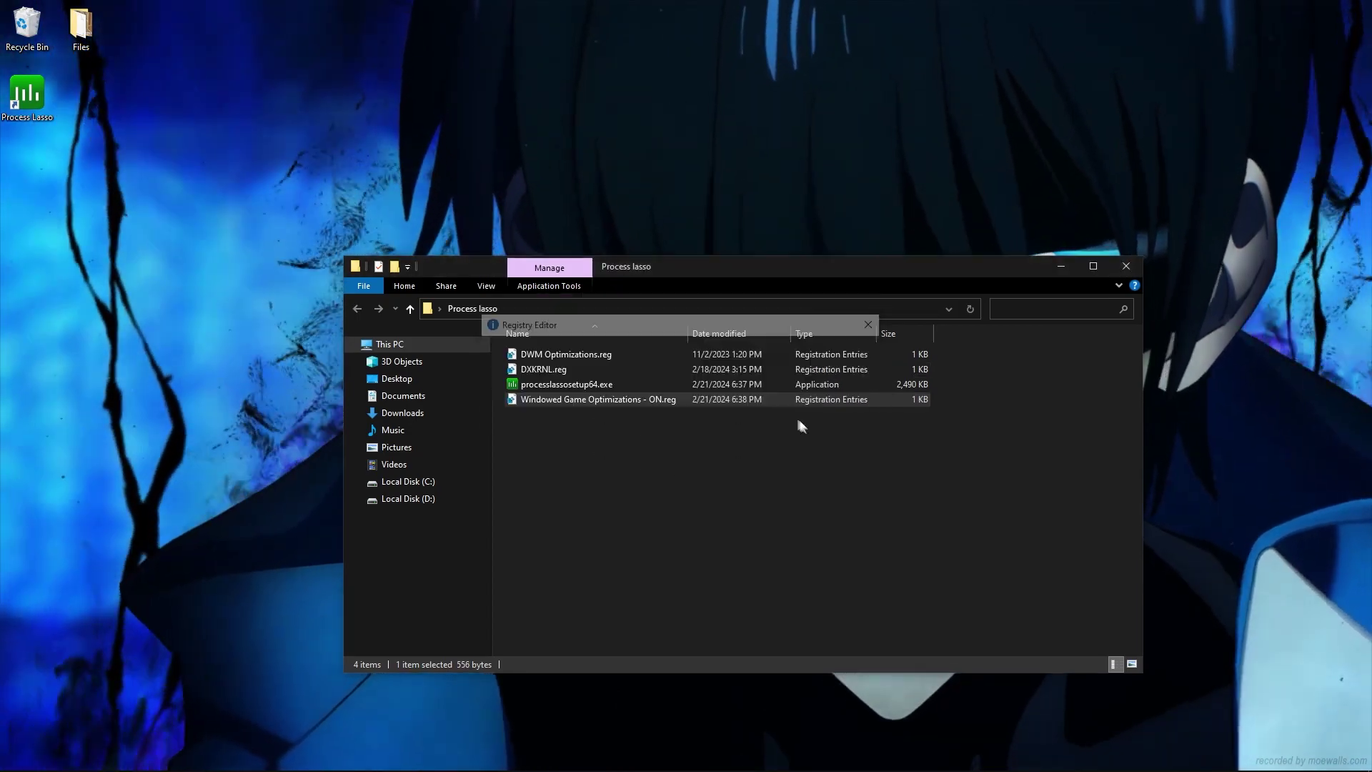
left_click(851, 408)
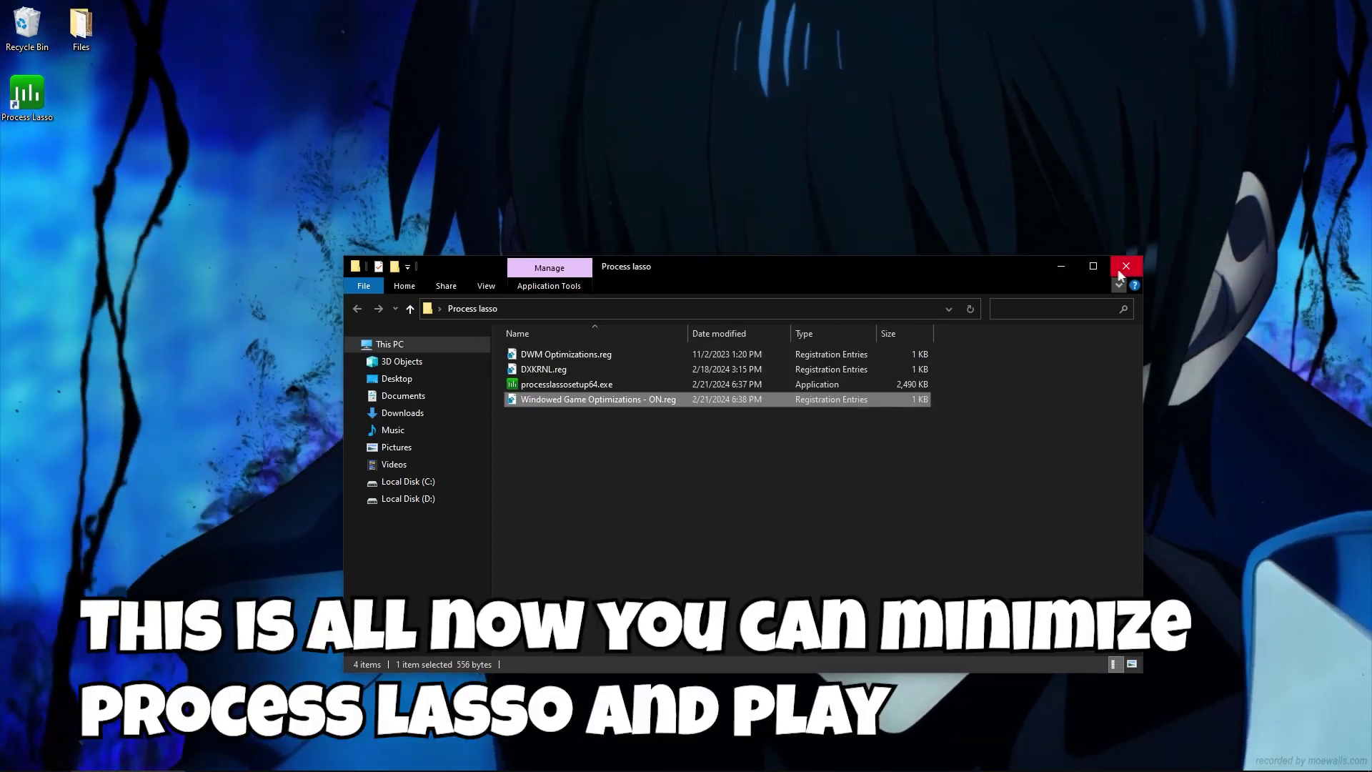
left_click(1125, 267)
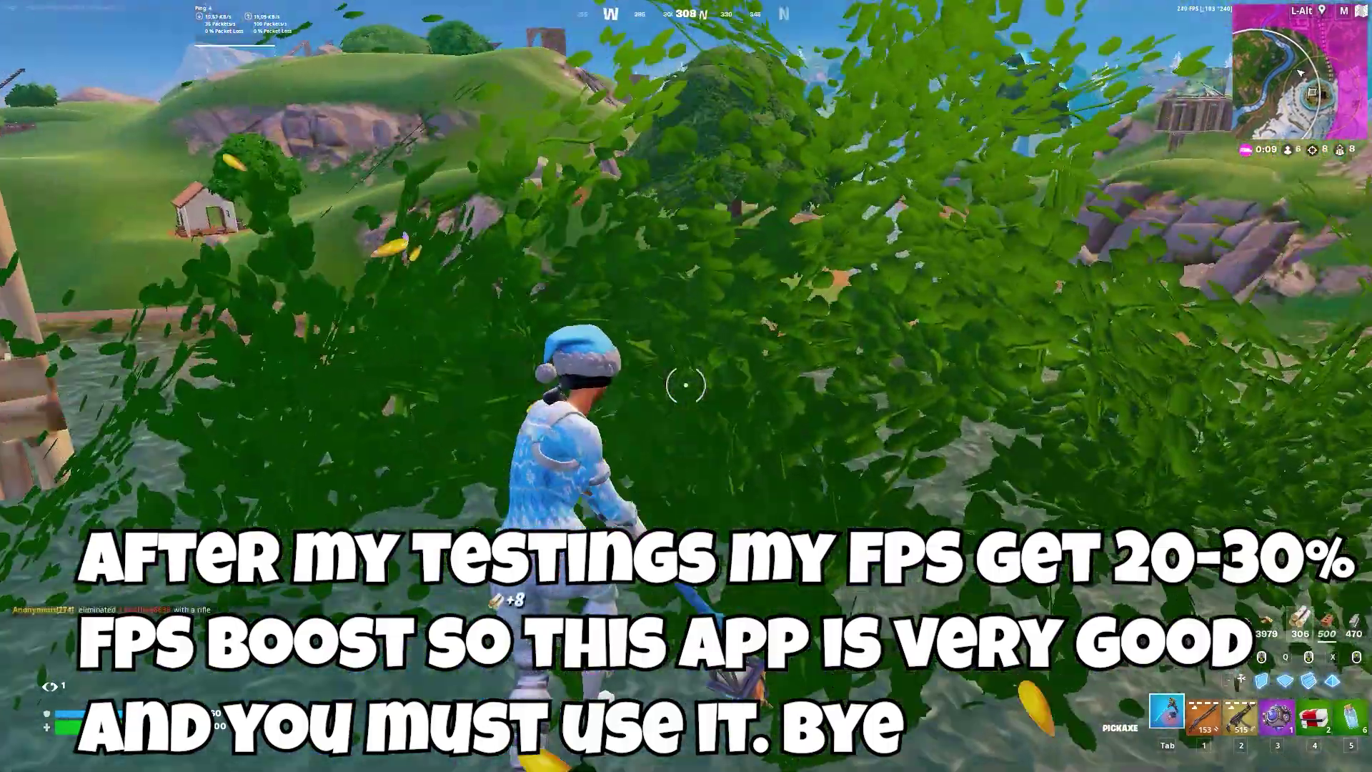
- Launch over the river with a Shockwave Grenade, then hit the enemy with the Hyper SMG
key("3")
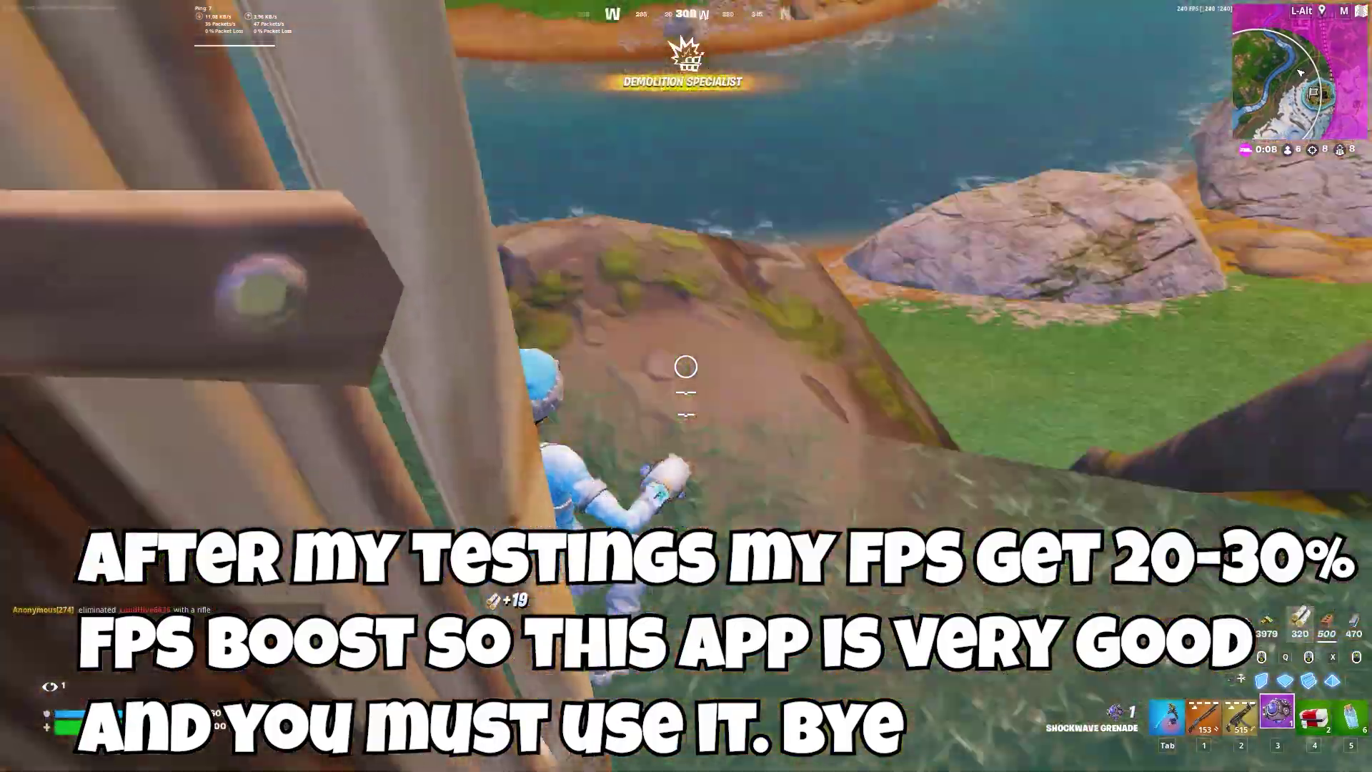
left_click(686, 367)
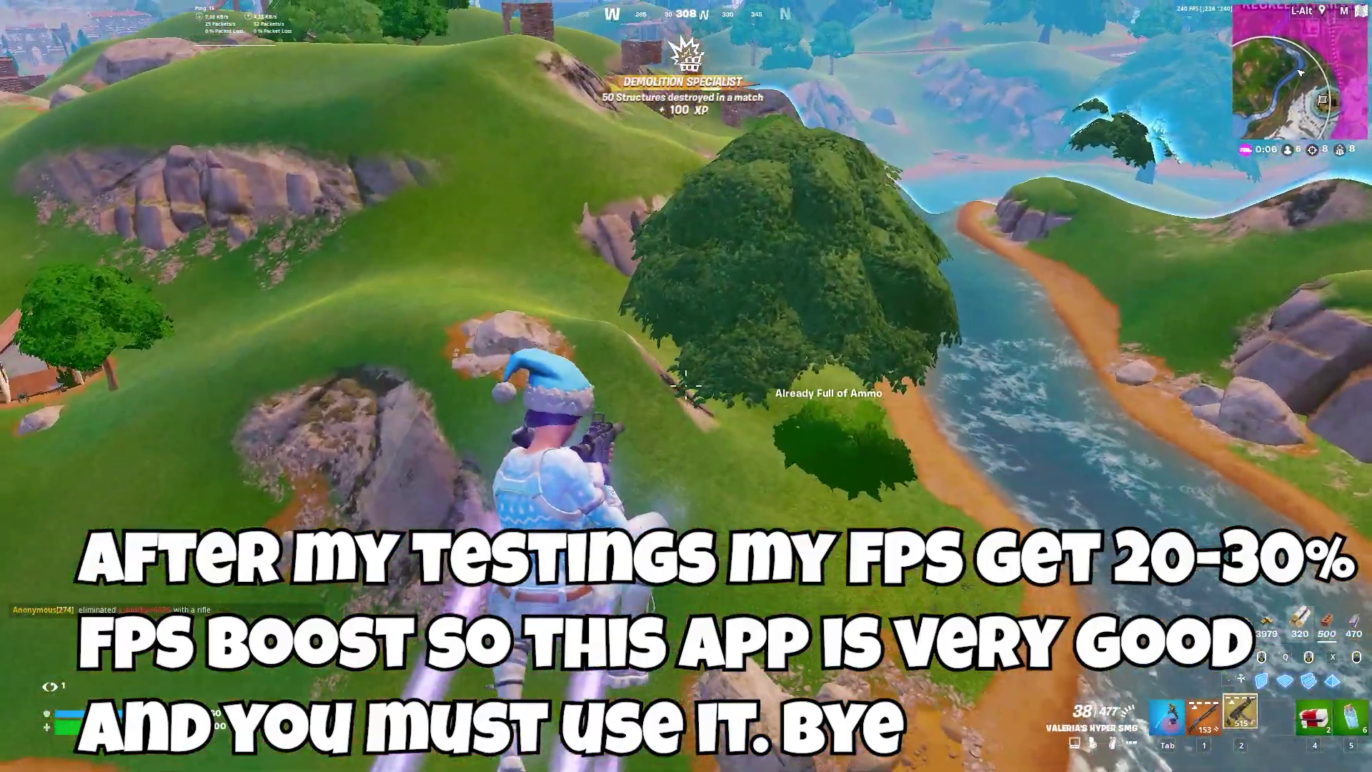
left_click(686, 386)
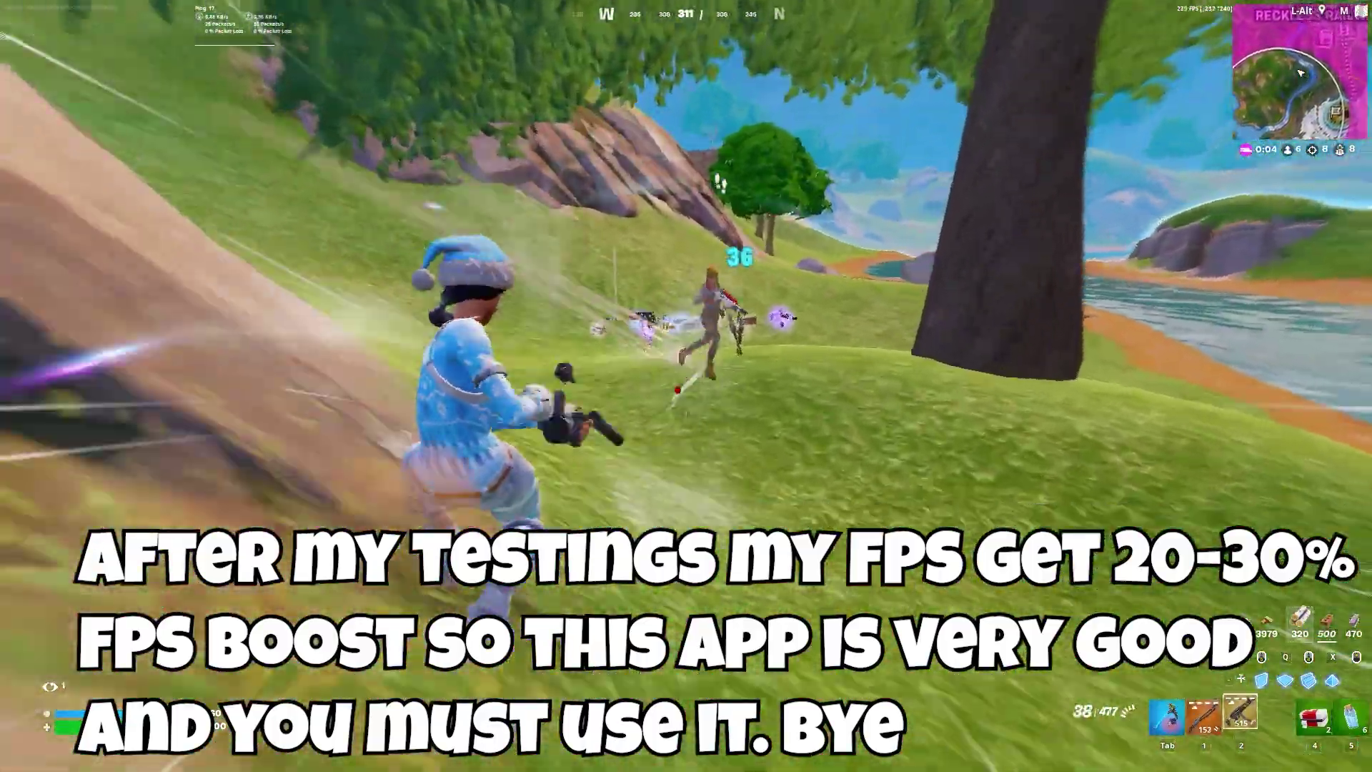